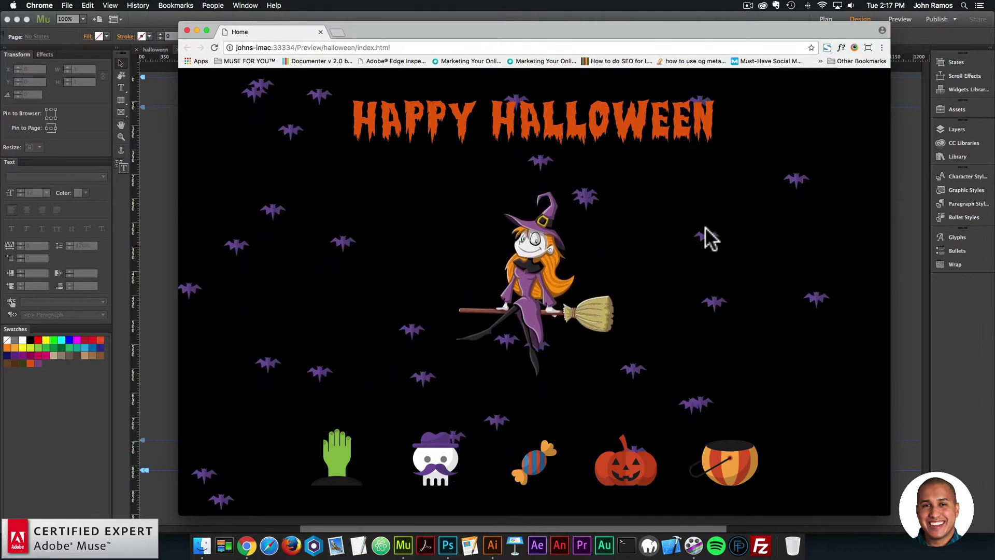
Reload the Halloween page preview and examine its animated title and graphics
{"action": "left_click", "coordinate": [213, 46]}
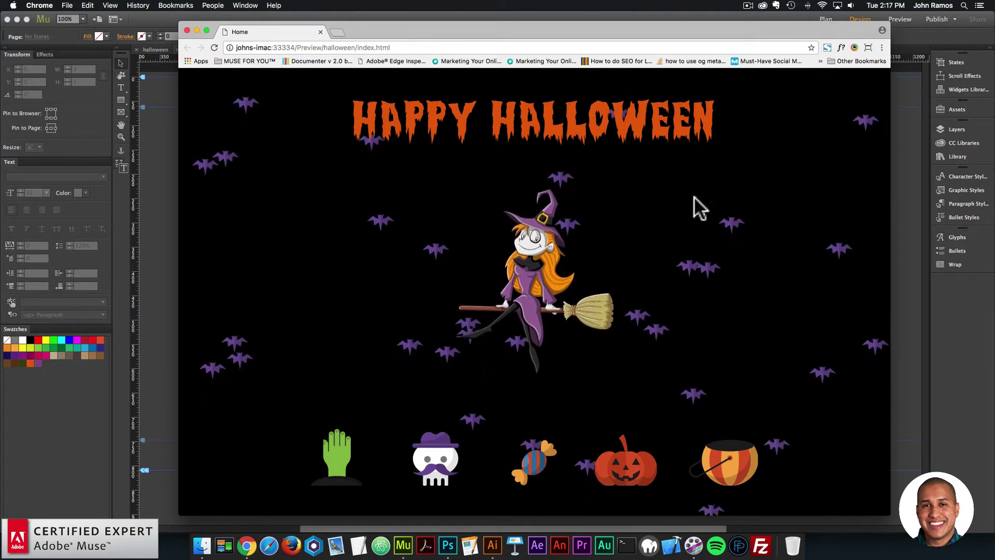
{"action": "left_click_drag", "start_coordinate": [354, 126], "coordinate": [649, 124]}
{"action": "left_click", "coordinate": [733, 124]}
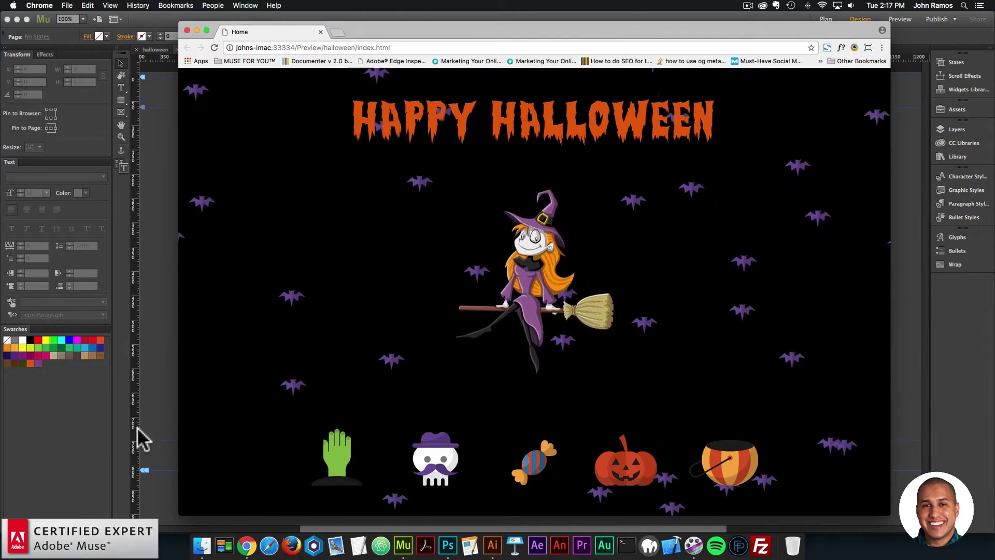
Open the vector files AdobeStock_44862279.ai and AdobeStock_90798038.ai from the images folder in Illustrator
{"action": "left_click", "coordinate": [202, 546]}
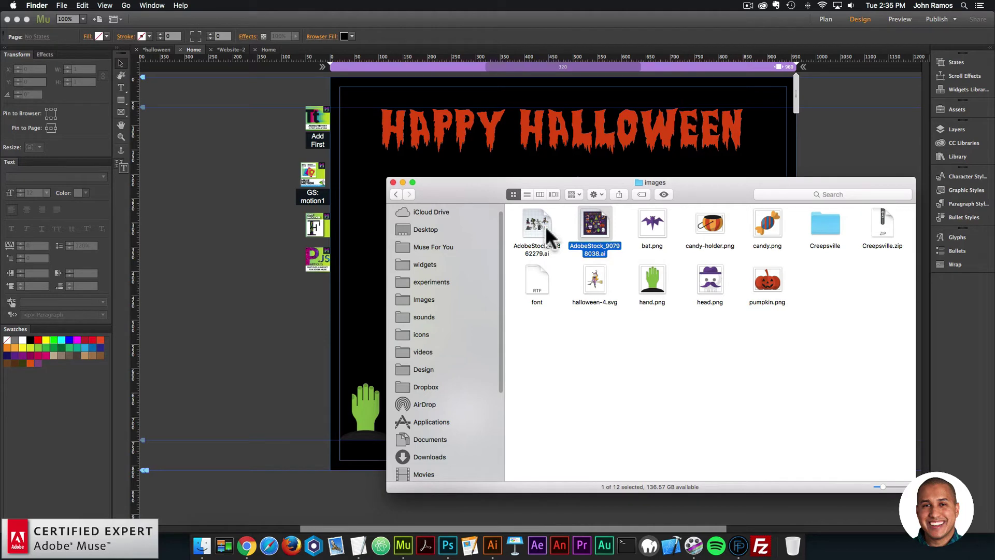
{"action": "left_click", "coordinate": [545, 228]}
{"action": "double_click", "coordinate": [533, 224]}
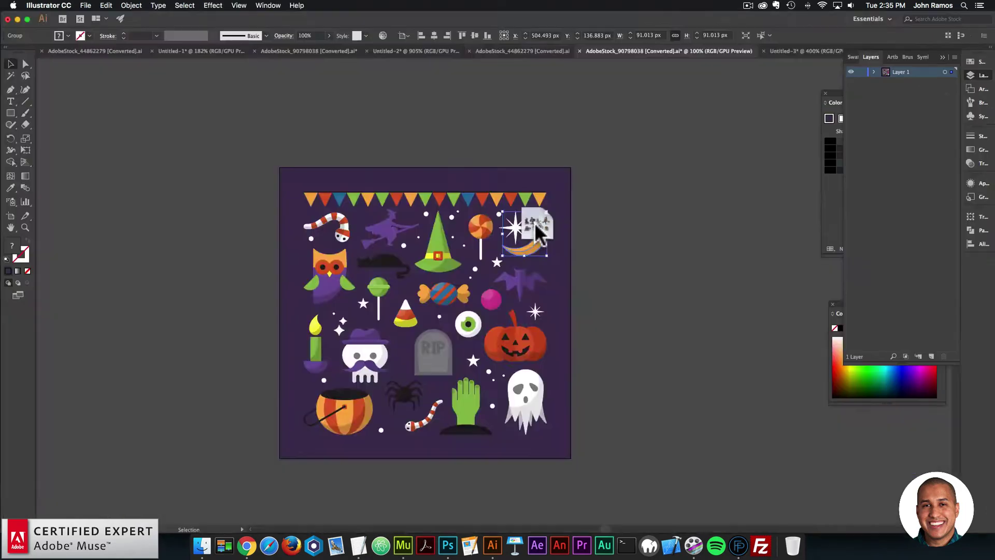
{"action": "left_click", "coordinate": [731, 265]}
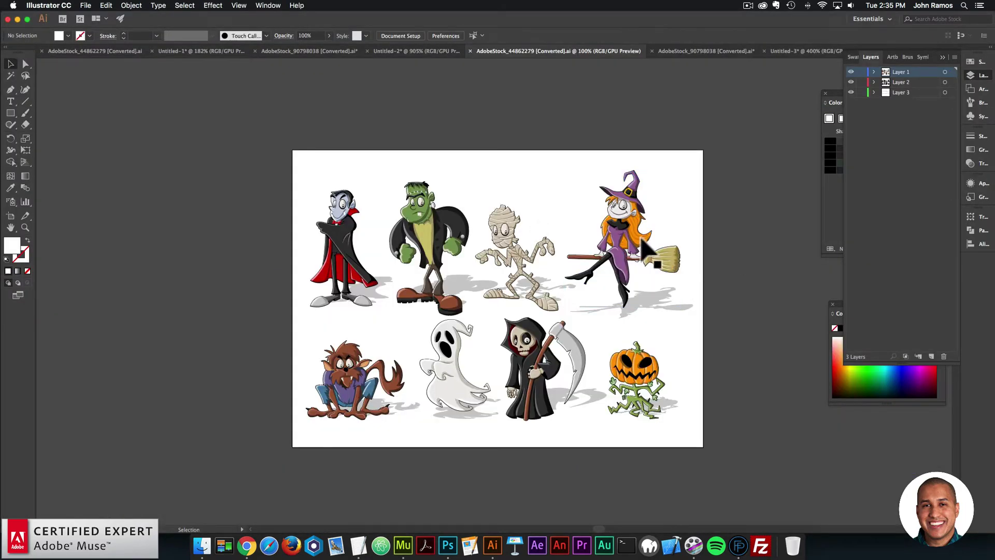
{"action": "left_click", "coordinate": [625, 248]}
{"action": "left_click", "coordinate": [714, 262]}
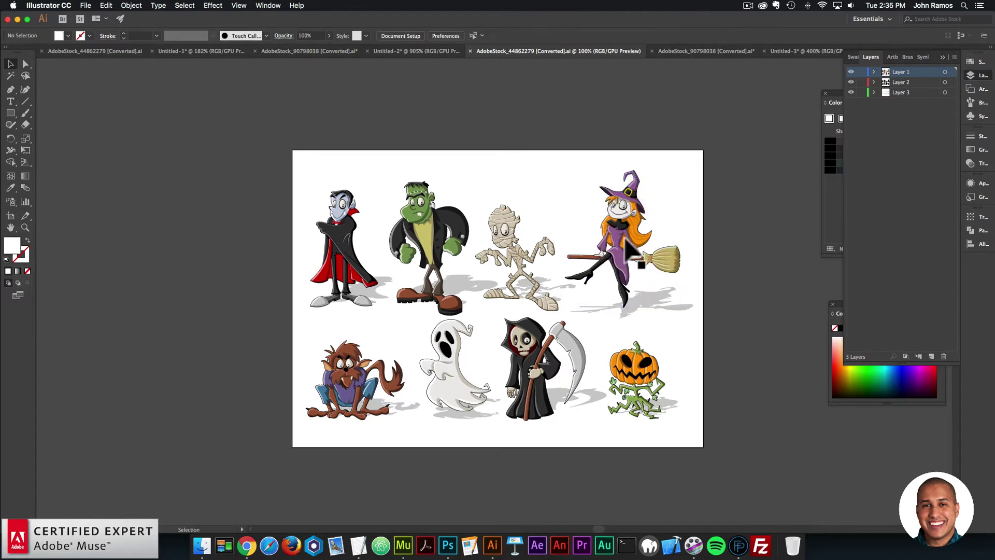
{"action": "left_click", "coordinate": [201, 543]}
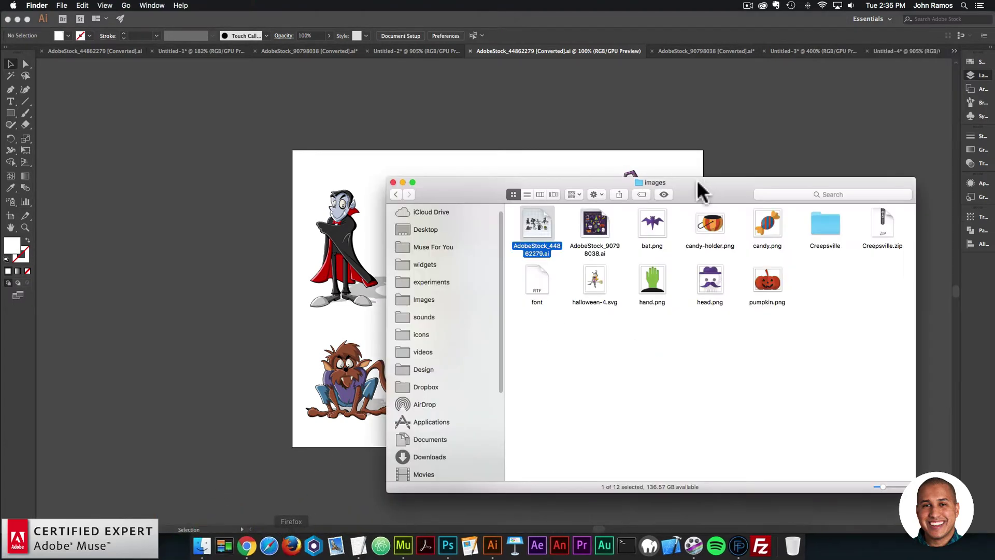
{"action": "double_click", "coordinate": [596, 224]}
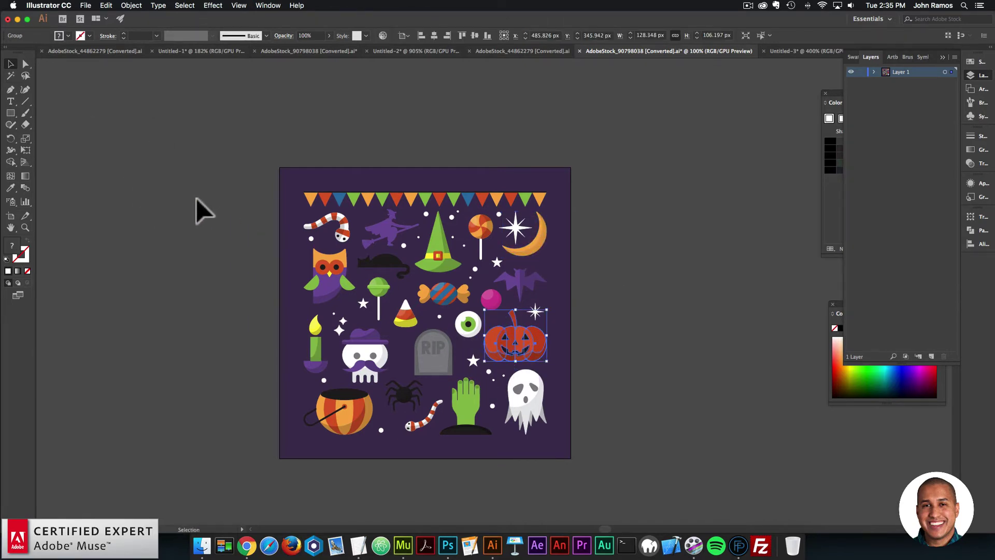
Create a new Illustrator document with the default settings and paste the copied pumpkin artwork into it
{"action": "left_click", "coordinate": [86, 5]}
{"action": "left_click", "coordinate": [96, 18]}
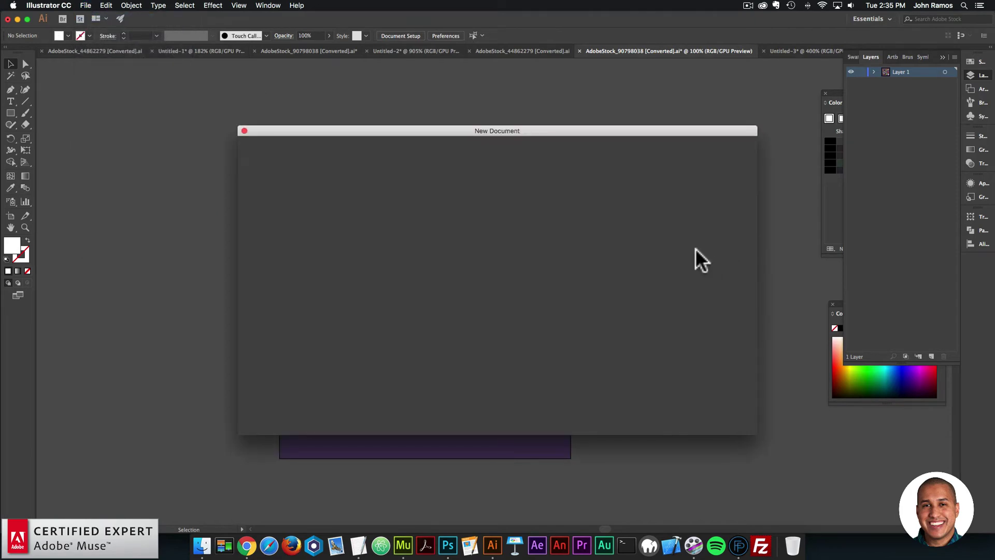
{"action": "left_click", "coordinate": [728, 421]}
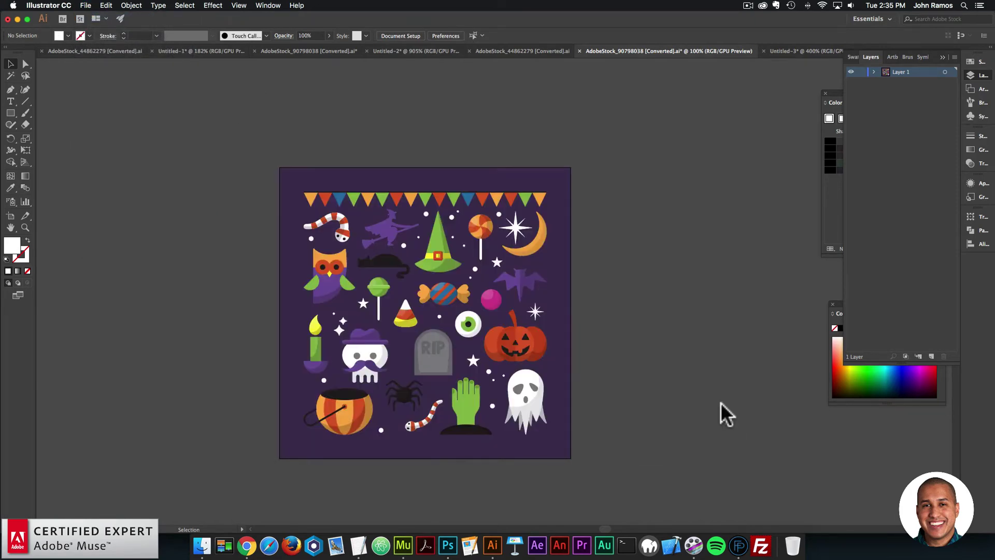
{"action": "key", "text": "super+v"}
{"action": "left_click", "coordinate": [223, 202]}
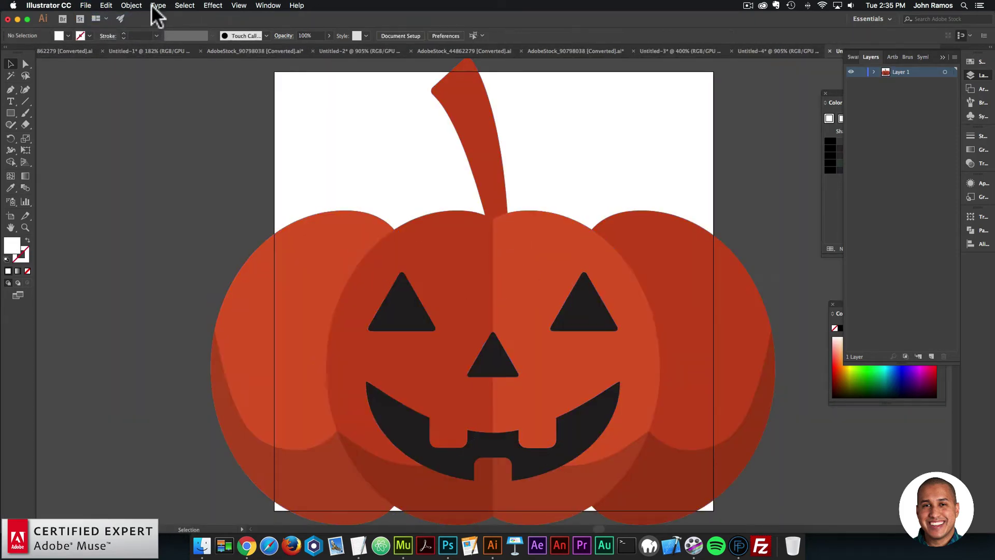
Fit the artboard to the pumpkin's artwork bounds
{"action": "left_click", "coordinate": [132, 5]}
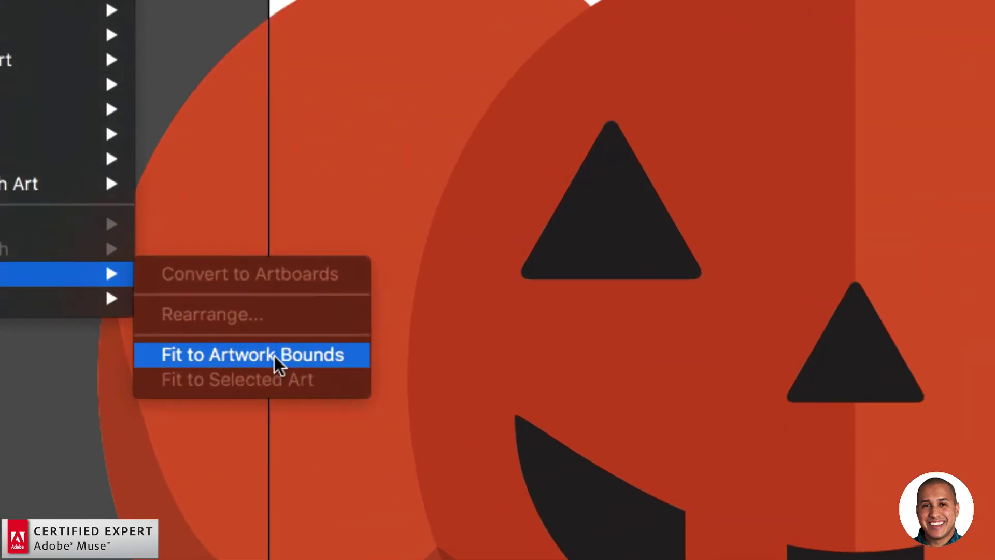
{"action": "left_click", "coordinate": [280, 359]}
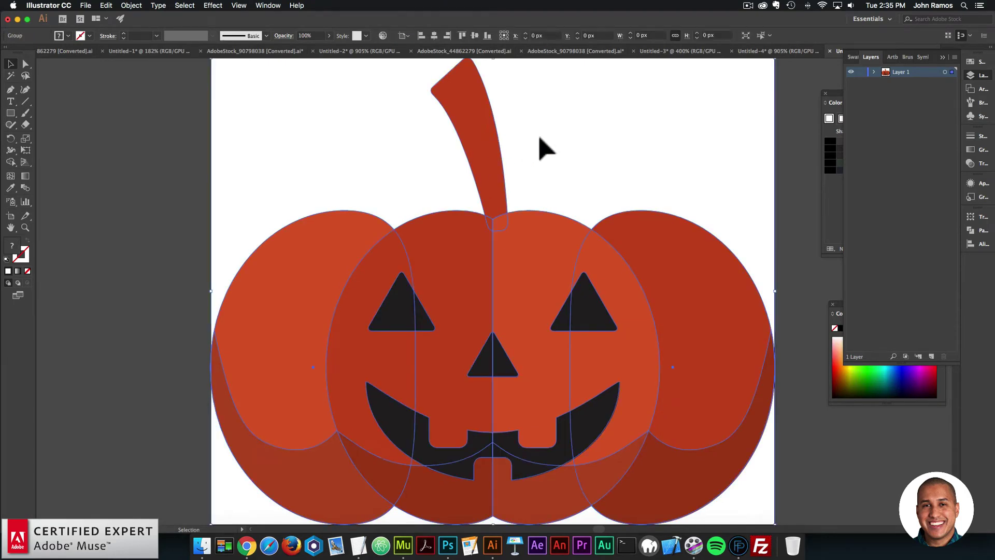
{"action": "left_click", "coordinate": [492, 176]}
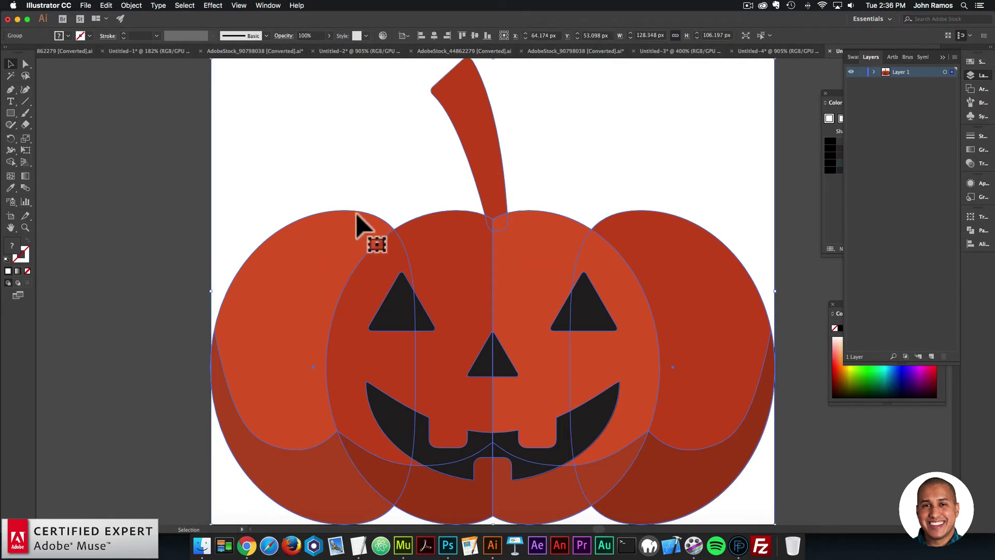
{"action": "left_click", "coordinate": [683, 177]}
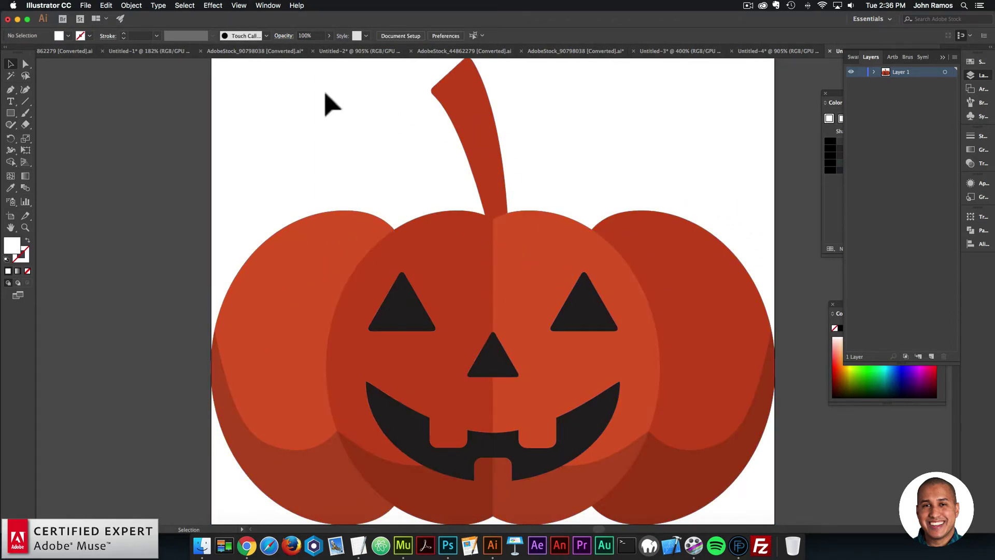
Switch to the Untitled-1 document containing the isolated witch and deselect the artwork to inspect it
{"action": "left_click", "coordinate": [270, 51]}
{"action": "left_click", "coordinate": [174, 51]}
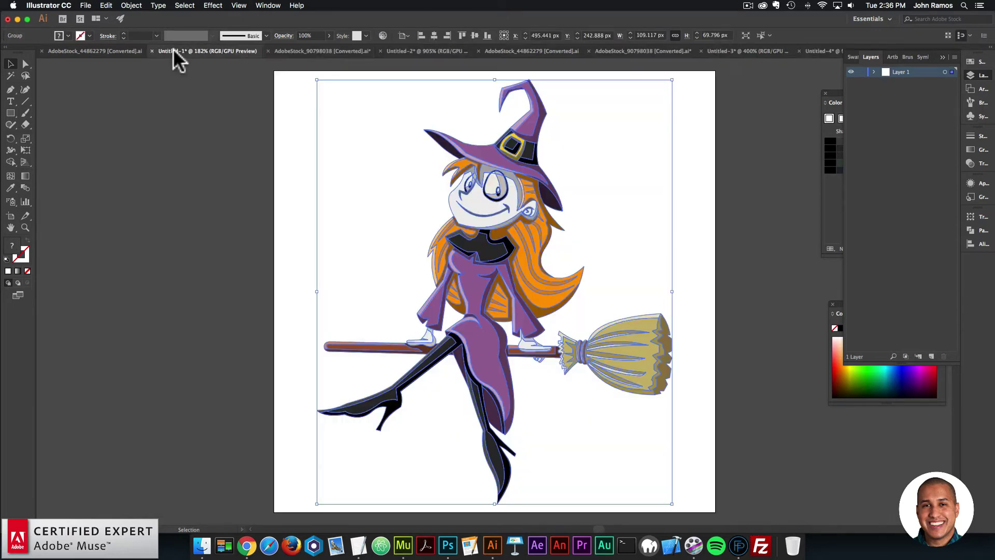
{"action": "left_click", "coordinate": [733, 271]}
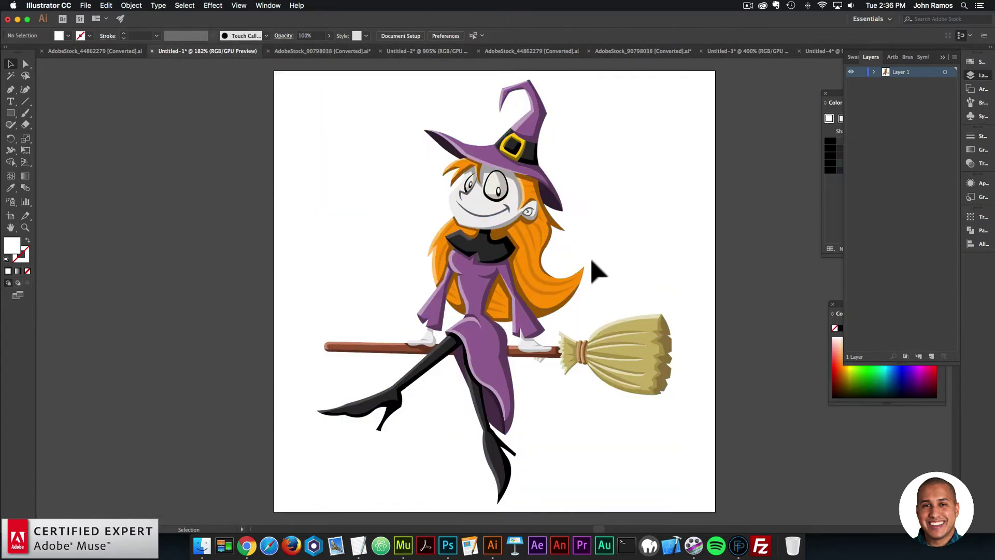
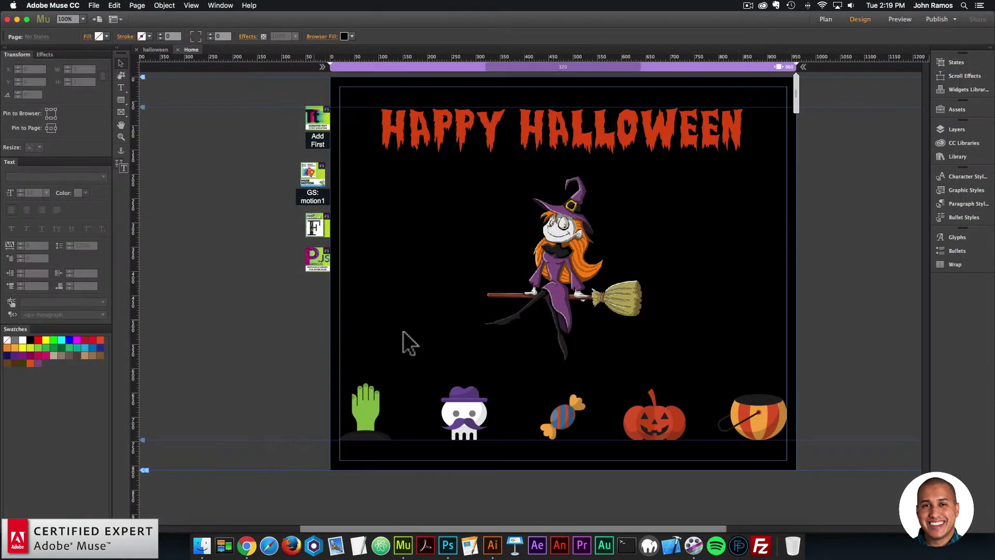
In Adobe Muse, inspect the finished Halloween page's animated title, witch image frame and the widgets beside the page
{"action": "left_click", "coordinate": [596, 150]}
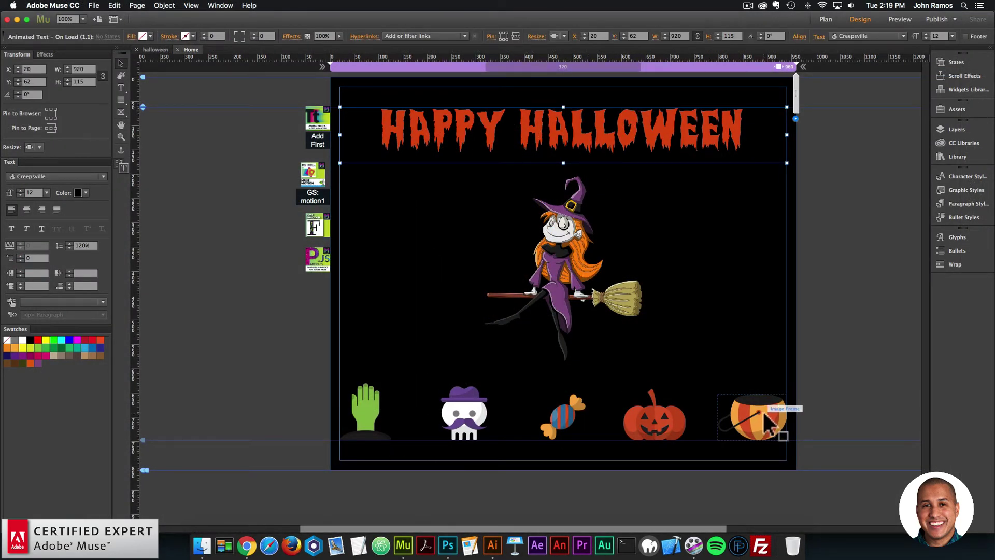
{"action": "left_click", "coordinate": [632, 321]}
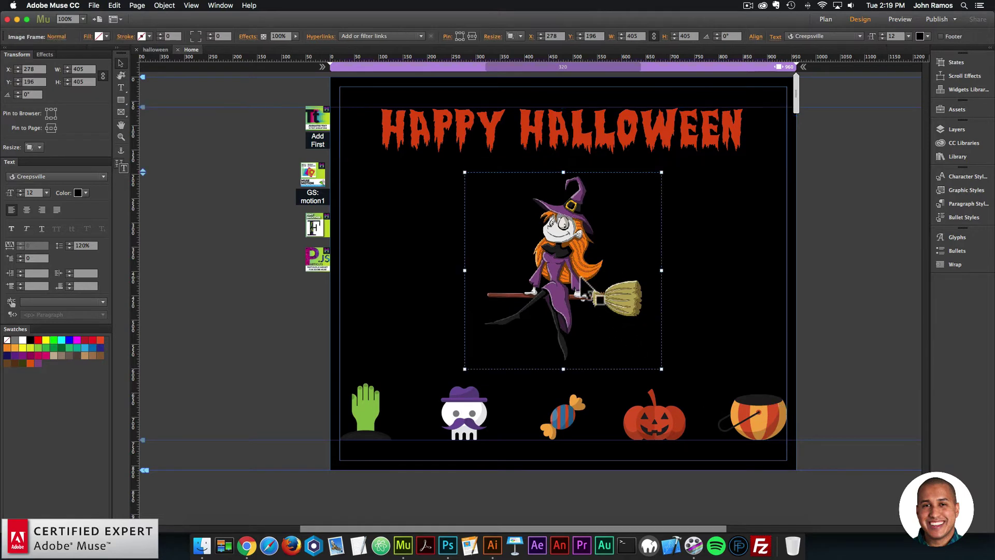
{"action": "left_click", "coordinate": [325, 257]}
{"action": "left_click", "coordinate": [388, 301]}
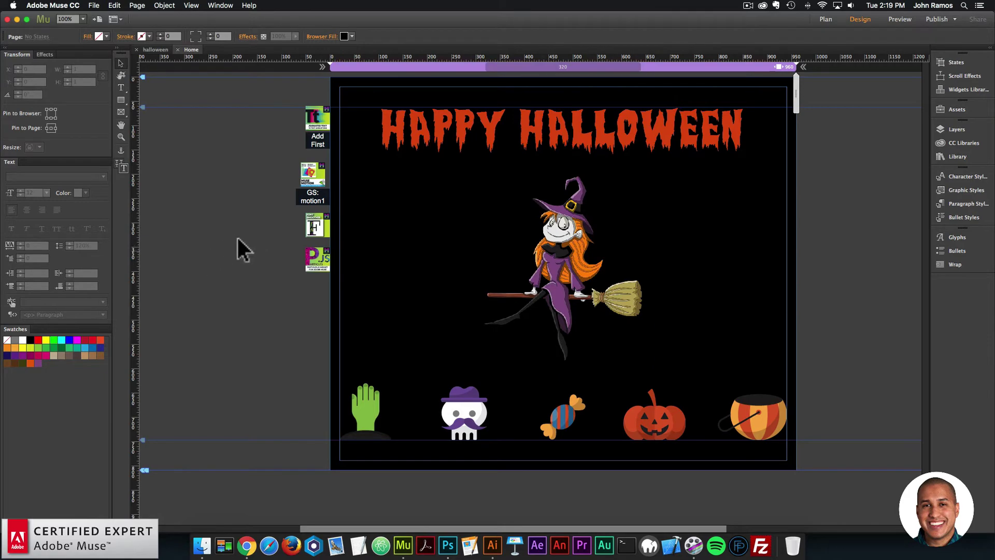
Create a new fluid-width site with a maximum page width of 960 and open its Home page
{"action": "left_click", "coordinate": [94, 6]}
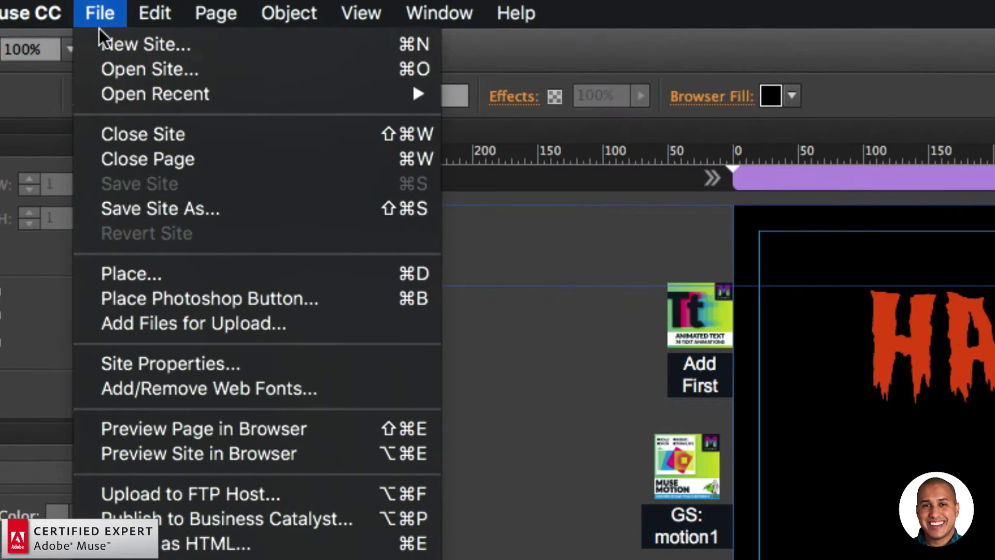
{"action": "left_click", "coordinate": [100, 40]}
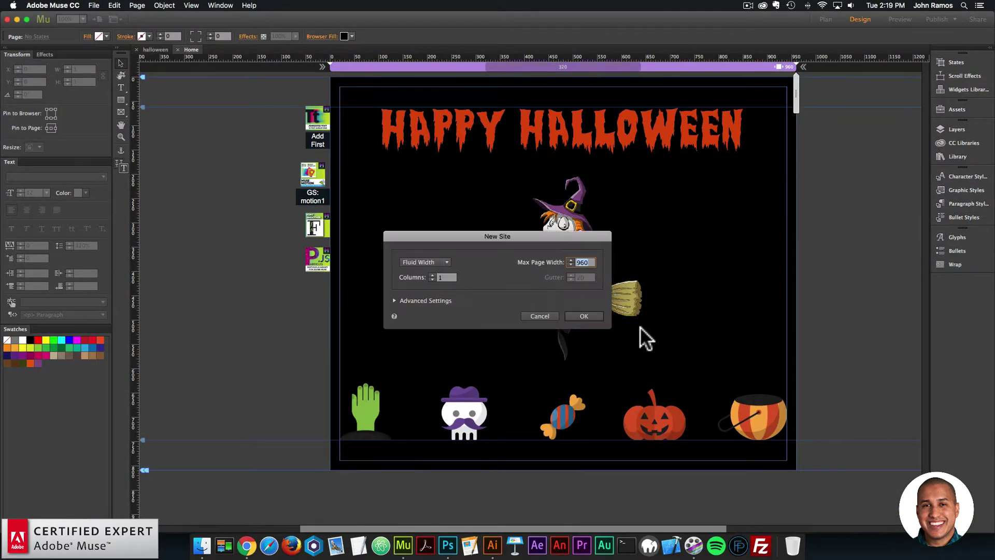
{"action": "left_click", "coordinate": [583, 315]}
{"action": "double_click", "coordinate": [271, 106]}
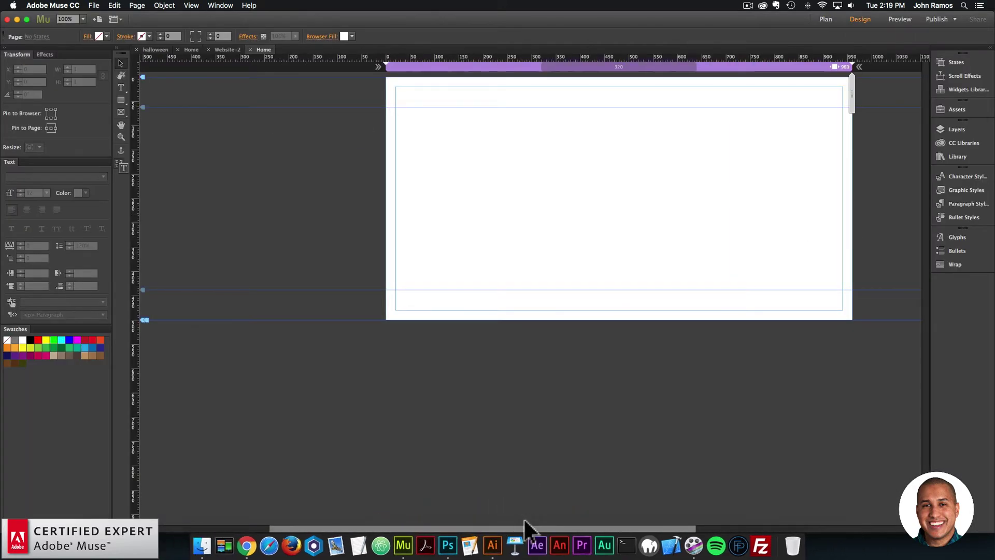
Set the Home page's browser fill to black (000000)
{"action": "left_click_drag", "start_coordinate": [526, 529], "coordinate": [571, 529]}
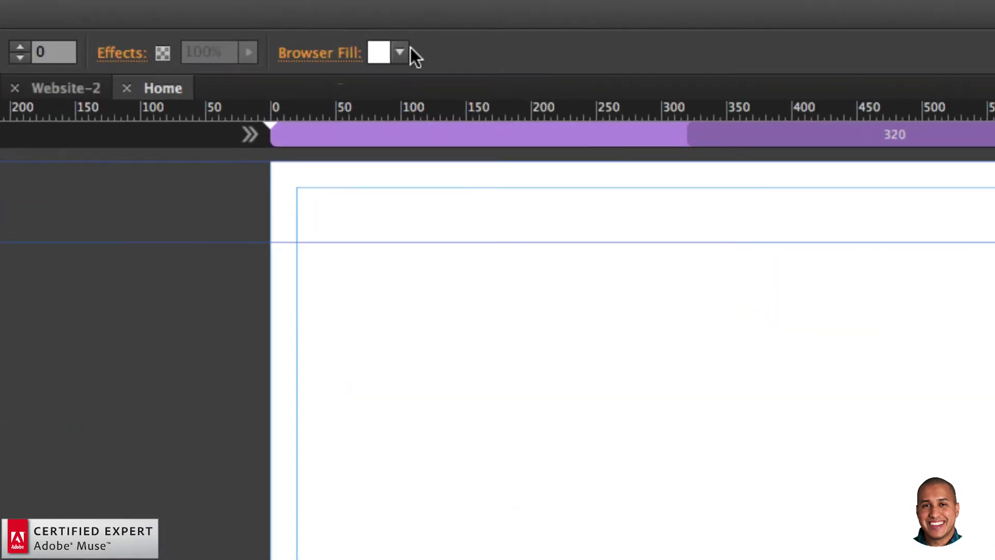
{"action": "left_click", "coordinate": [351, 37]}
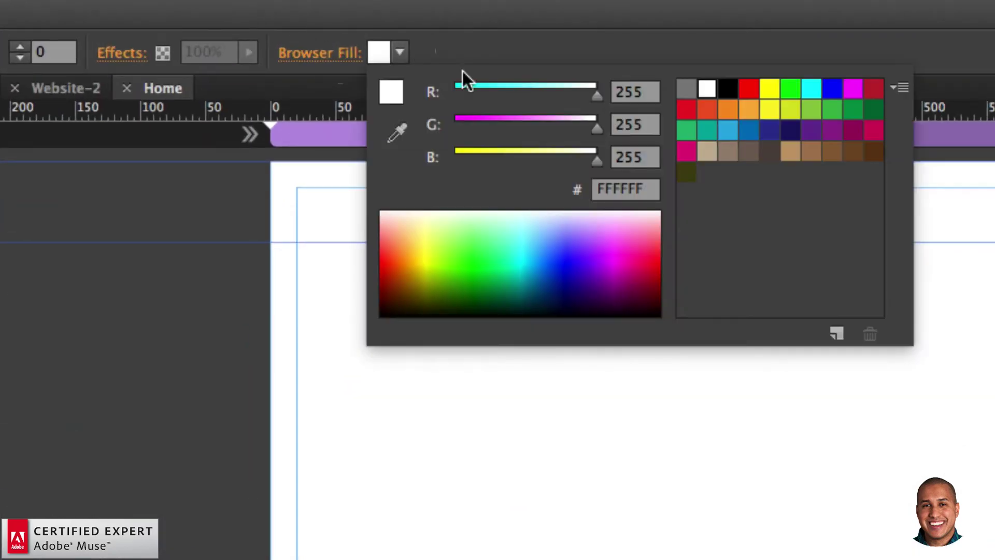
{"action": "left_click", "coordinate": [732, 86]}
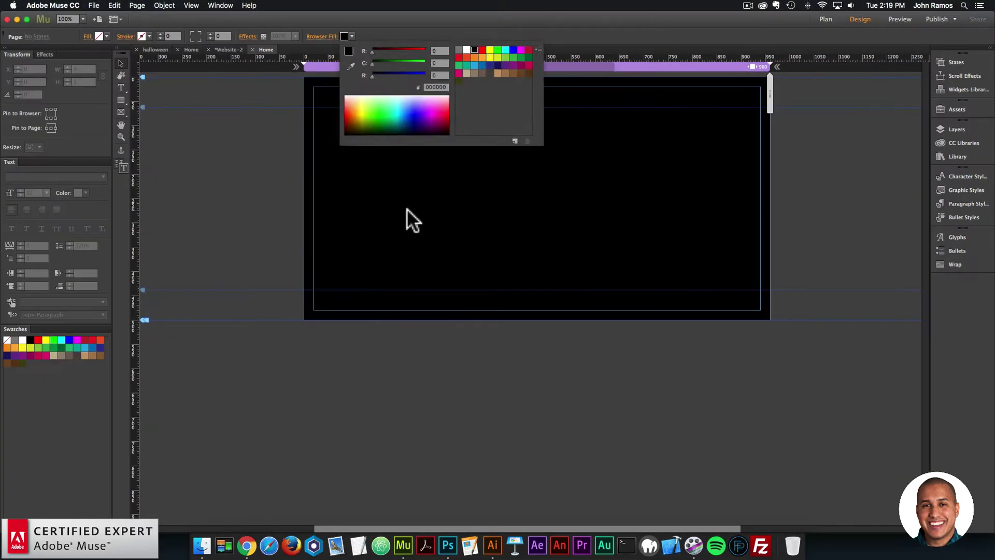
{"action": "left_click", "coordinate": [406, 209]}
Place halloween-4.svg from the images folder on the Home page at about X 230, Y 149
{"action": "left_click", "coordinate": [202, 545]}
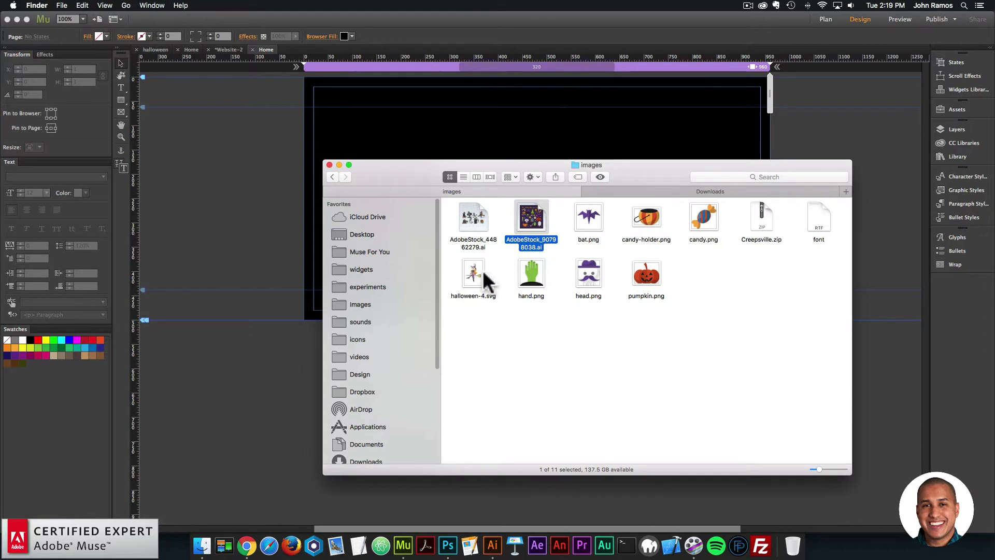
{"action": "left_click_drag", "start_coordinate": [473, 274], "coordinate": [443, 190]}
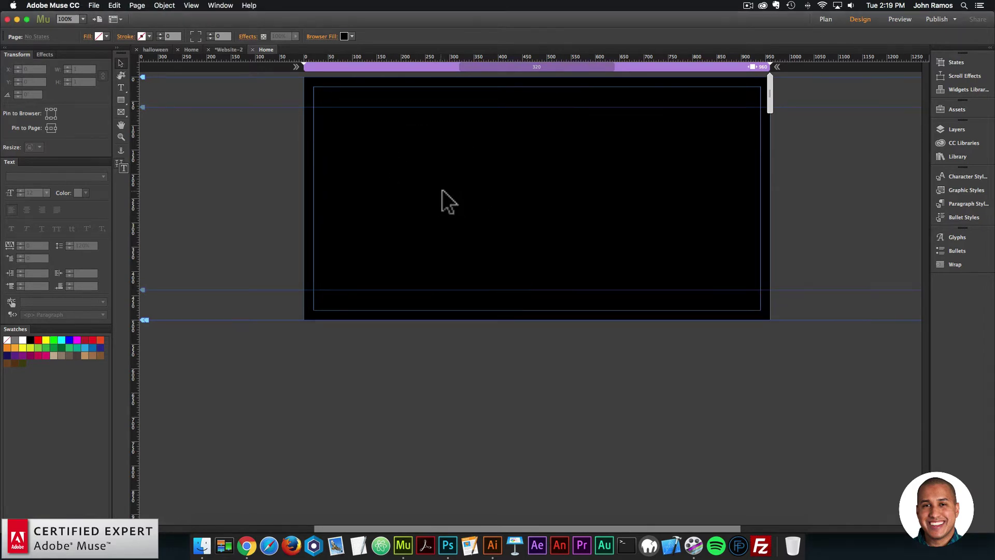
{"action": "left_click_drag", "start_coordinate": [539, 295], "coordinate": [512, 256]}
{"action": "left_click", "coordinate": [695, 295]}
{"action": "left_click", "coordinate": [617, 228]}
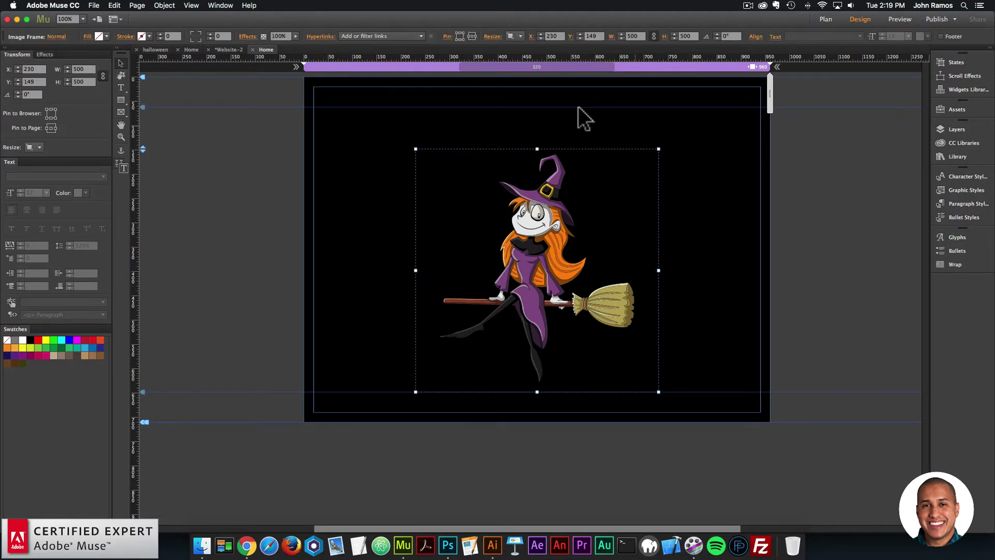
{"action": "left_click", "coordinate": [582, 117]}
{"action": "left_click", "coordinate": [500, 192]}
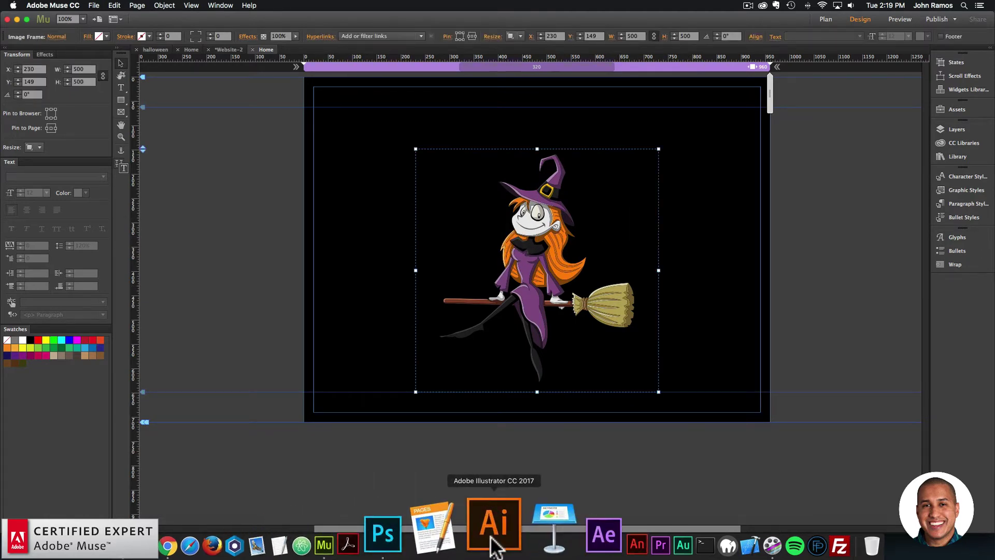
Copy the witch artwork from Illustrator's Untitled-1 document and paste it onto the Home page in Adobe Muse
{"action": "left_click", "coordinate": [492, 543]}
{"action": "left_click", "coordinate": [226, 50]}
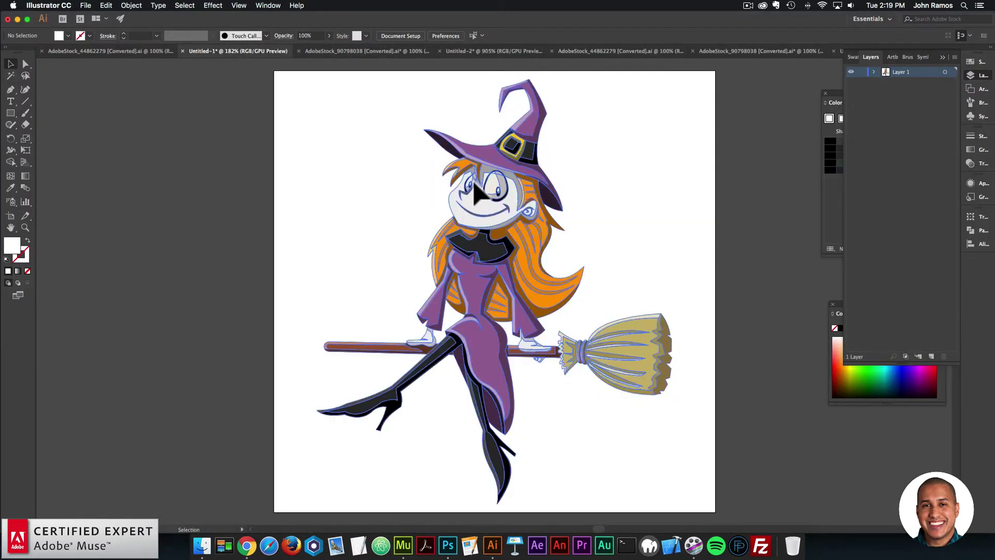
{"action": "left_click", "coordinate": [404, 539]}
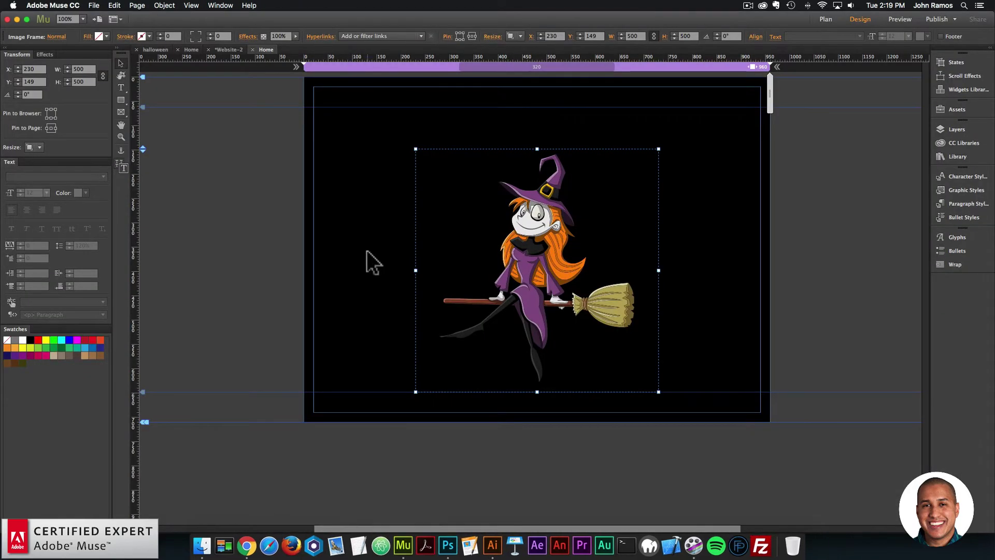
{"action": "key", "text": "super+v"}
Try moving the placed SVG witch to about X 601, Y 116, undo the move, and select the pasted witch
{"action": "left_click_drag", "start_coordinate": [586, 358], "coordinate": [701, 344]}
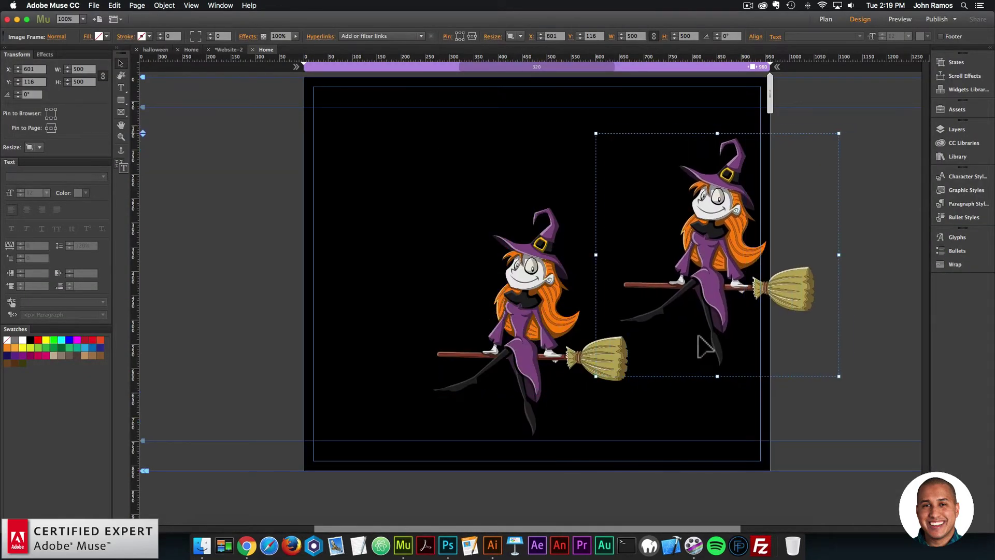
{"action": "key", "text": "super+z"}
{"action": "left_click", "coordinate": [524, 305]}
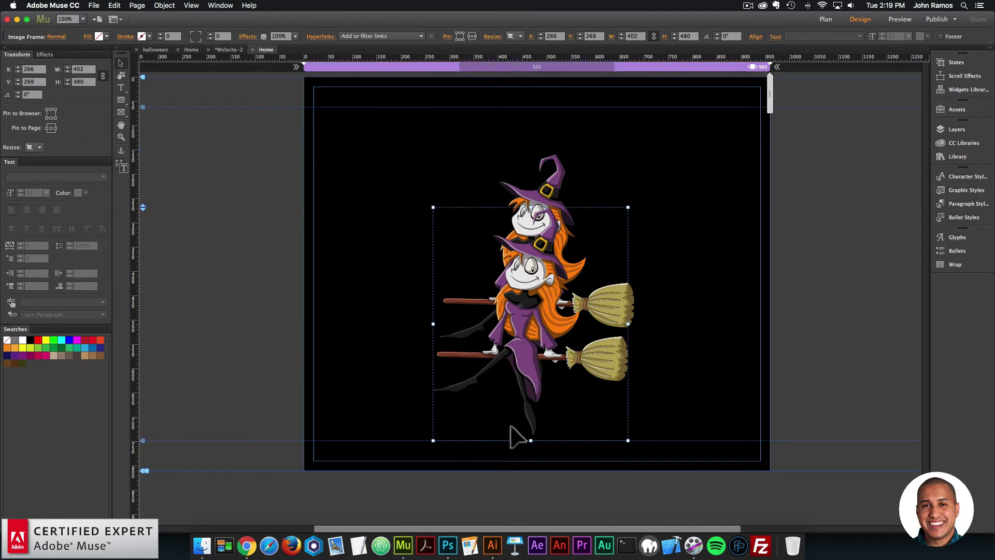
Delete the pasted witch and move the placed SVG witch down to about X 230, Y 199
{"action": "key", "text": "Delete"}
{"action": "left_click", "coordinate": [548, 296]}
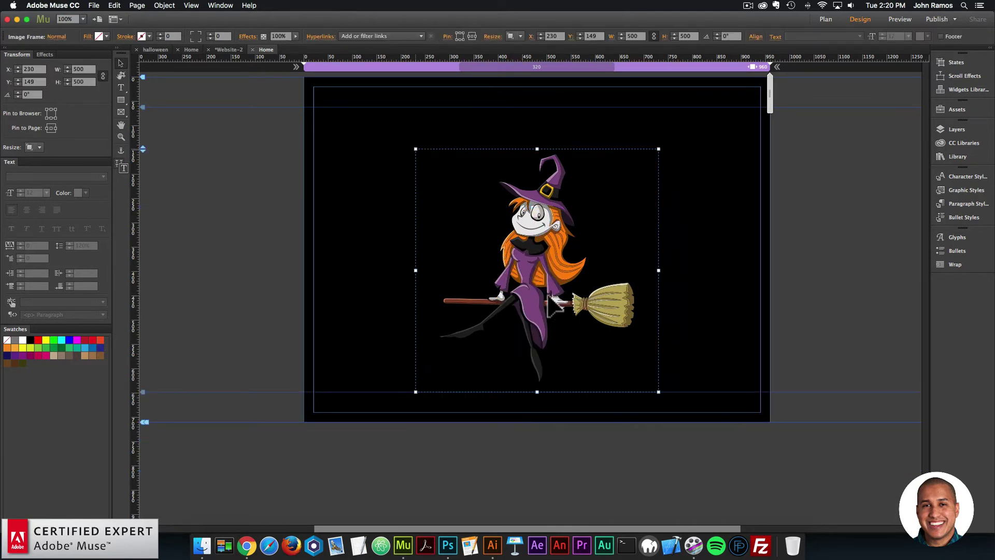
{"action": "left_click_drag", "start_coordinate": [547, 249], "coordinate": [547, 271]}
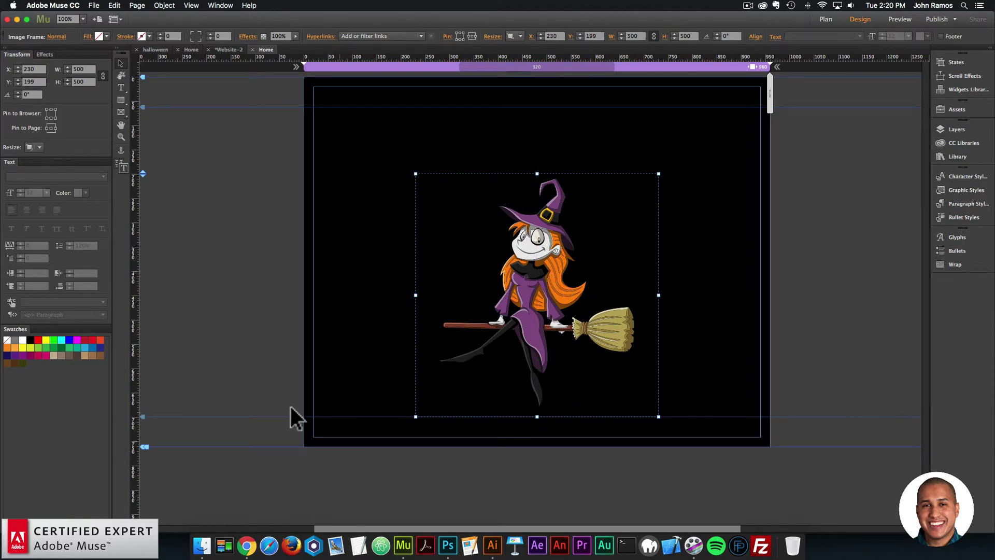
Open the font RTF document from the images folder in Finder and copy the web address it contains
{"action": "left_click", "coordinate": [210, 550]}
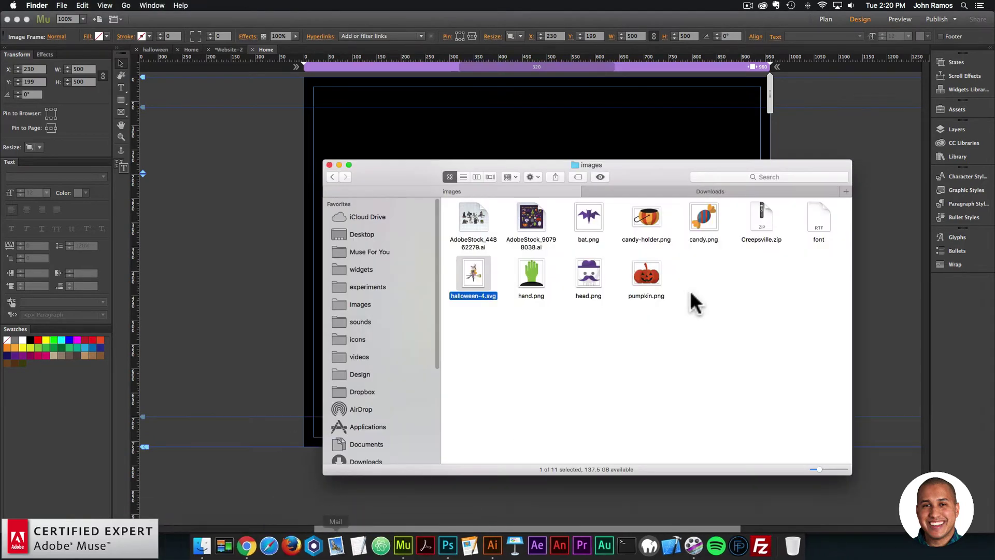
{"action": "double_click", "coordinate": [818, 221]}
{"action": "key", "text": "super+a"}
{"action": "key", "text": "super+c"}
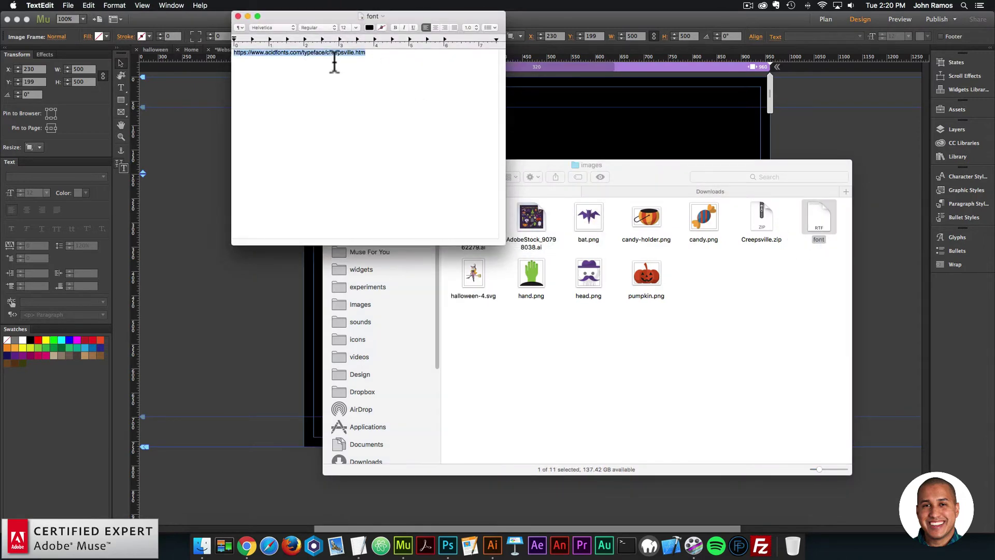
Switch to Chrome, load the copied Creepsville font address in a new tab, and put the browser window away
{"action": "left_click", "coordinate": [247, 545]}
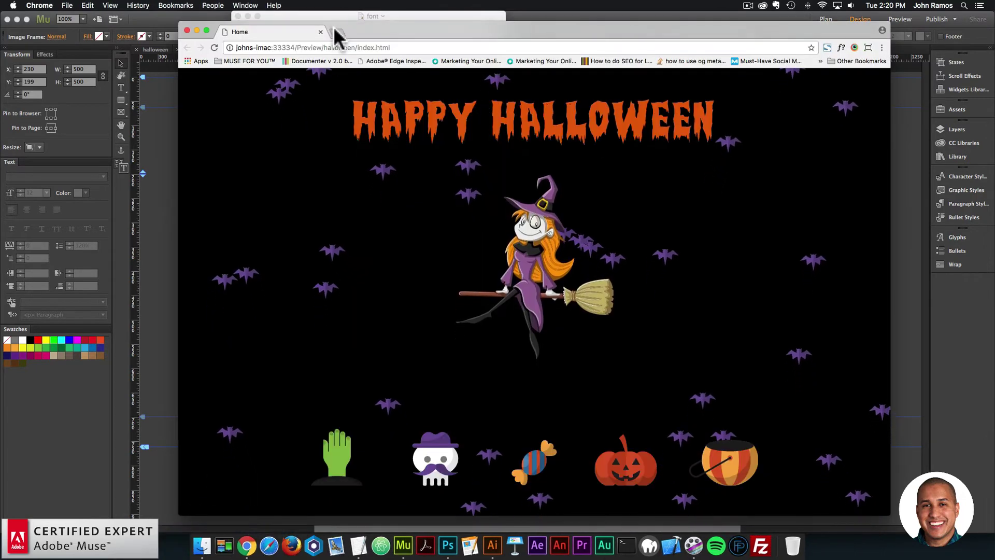
{"action": "left_click", "coordinate": [334, 32]}
{"action": "key", "text": "super+v"}
{"action": "key", "text": "Return"}
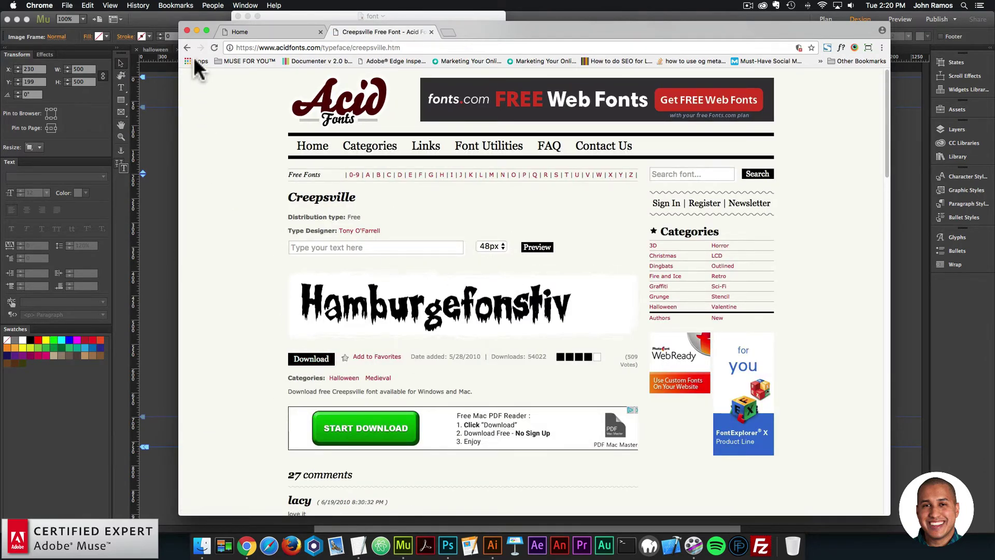
{"action": "left_click", "coordinate": [197, 30]}
Extract Creepsville.zip from the images folder and open RW-creepsville.ttf with Font Book
{"action": "left_click", "coordinate": [511, 389]}
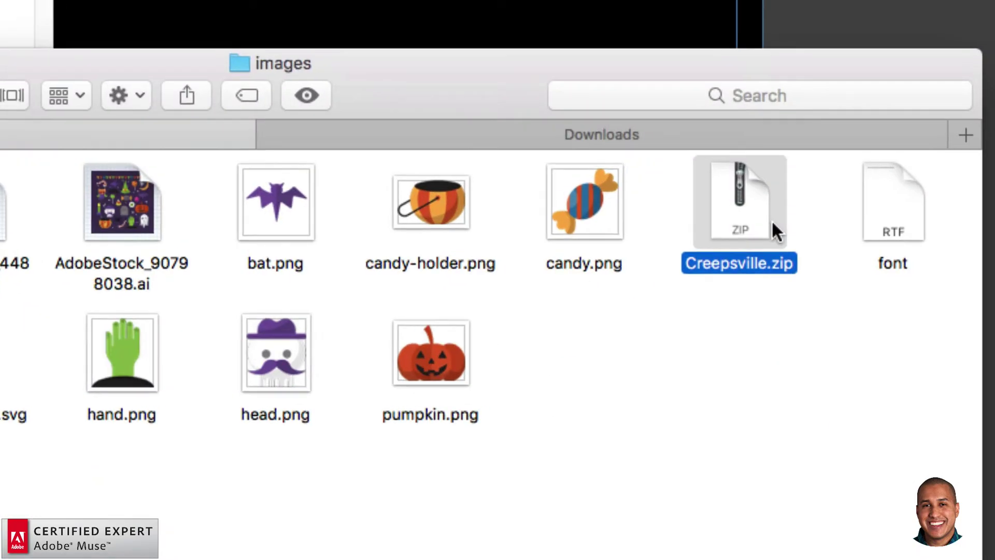
{"action": "double_click", "coordinate": [742, 210]}
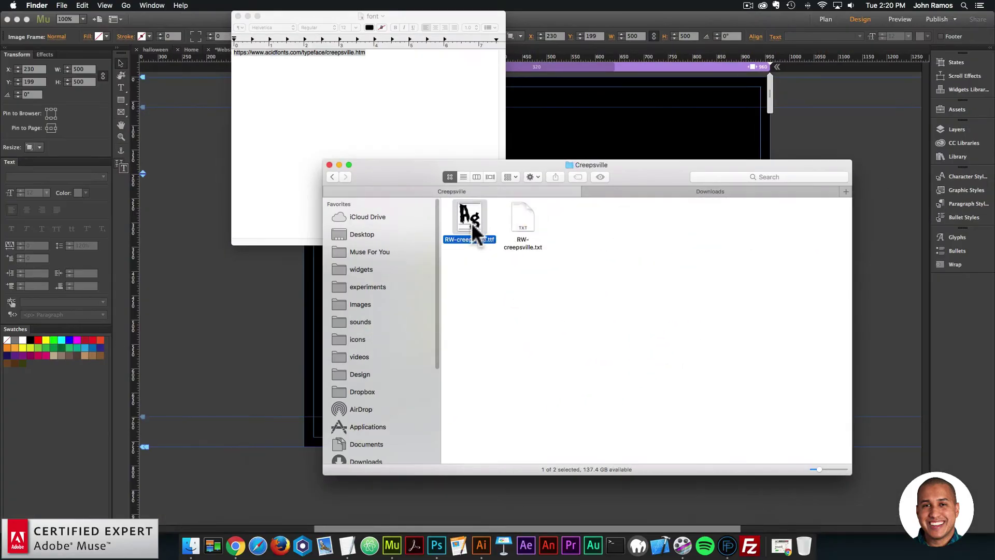
{"action": "right_click", "coordinate": [471, 223]}
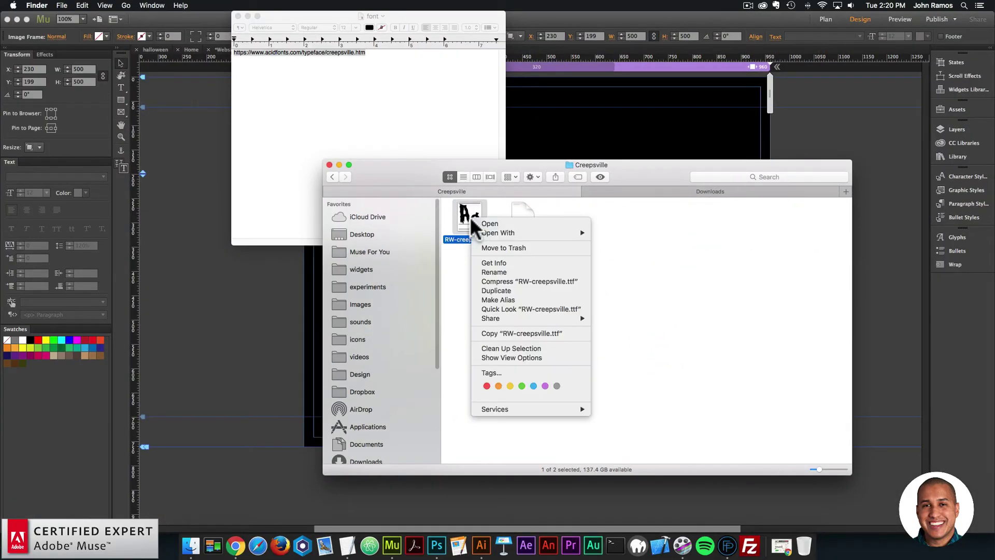
{"action": "mouse_move", "coordinate": [552, 233]}
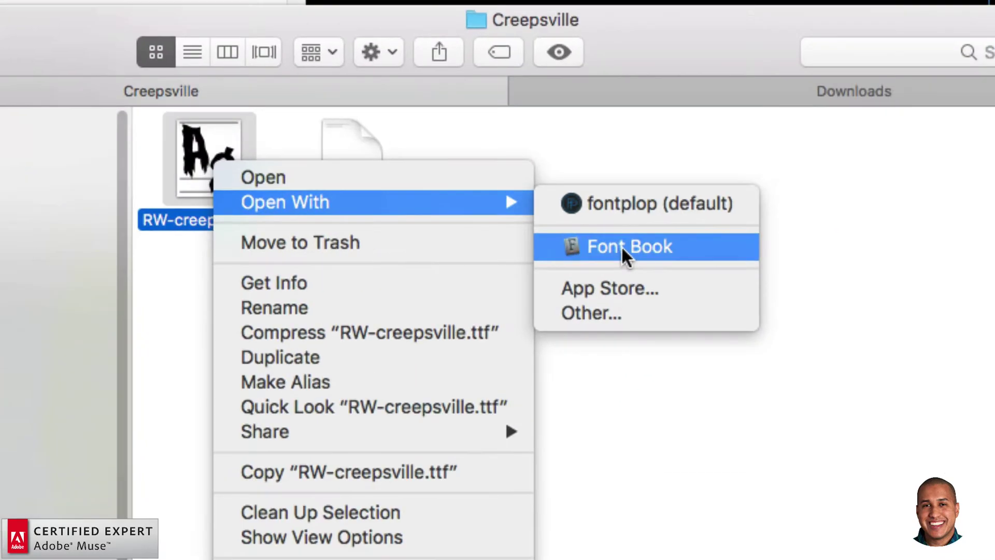
{"action": "left_click", "coordinate": [625, 250]}
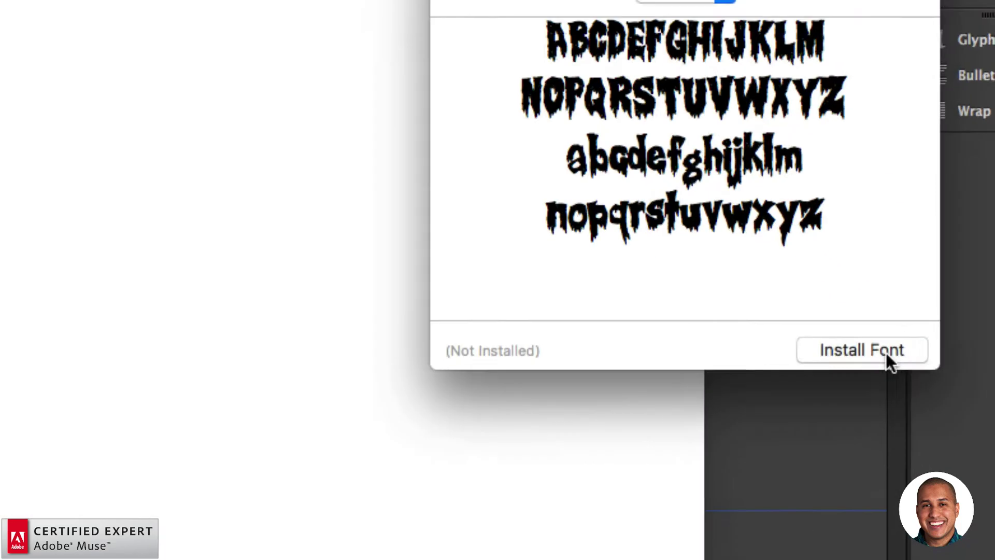
Install the RW-creepsville.ttf font, accepting it in the font validation, and close Font Book
{"action": "left_click", "coordinate": [920, 359]}
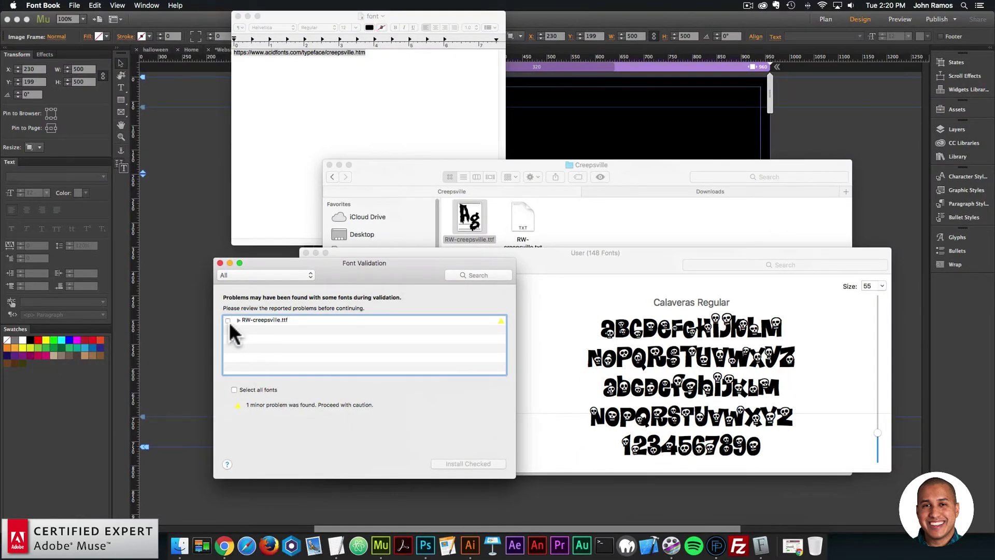
{"action": "left_click", "coordinate": [227, 321]}
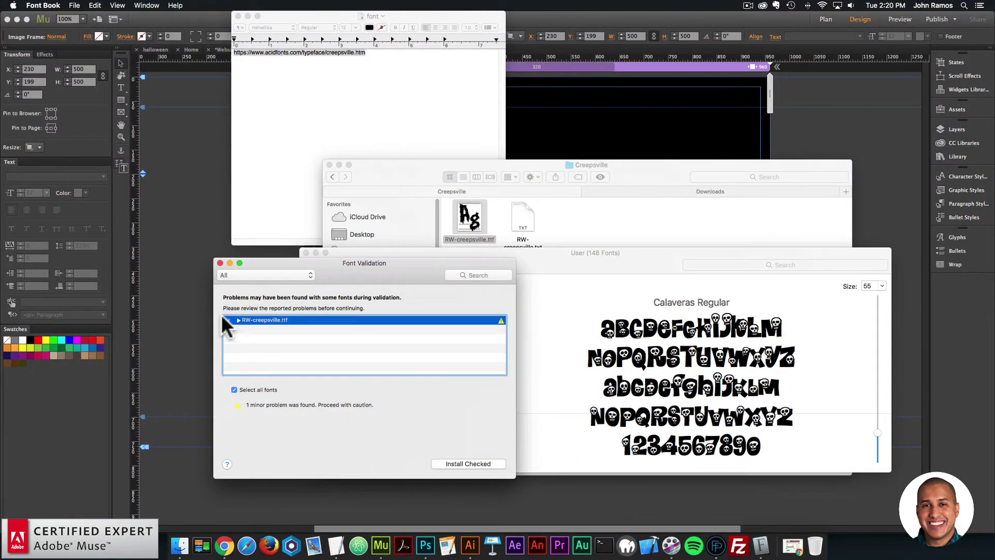
{"action": "left_click", "coordinate": [466, 464]}
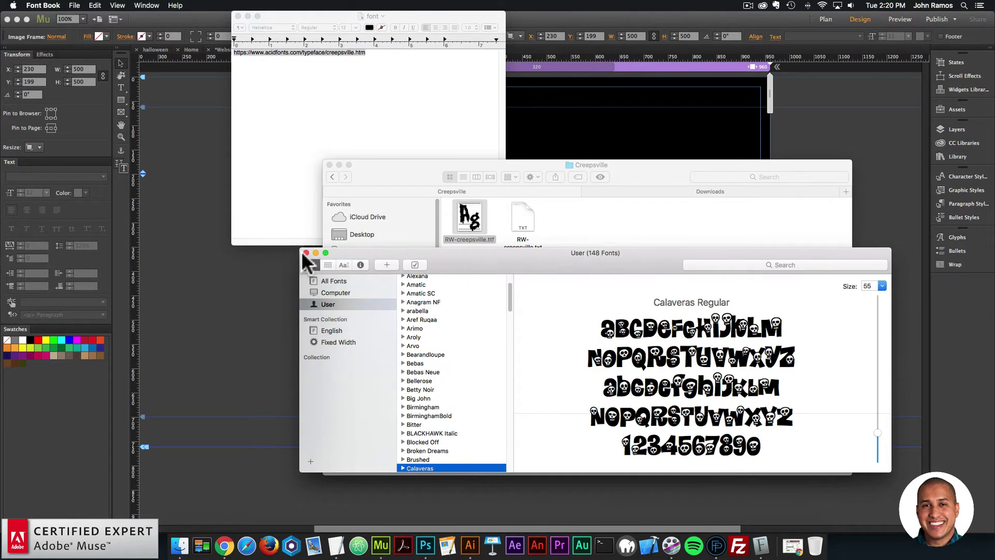
{"action": "left_click", "coordinate": [305, 253]}
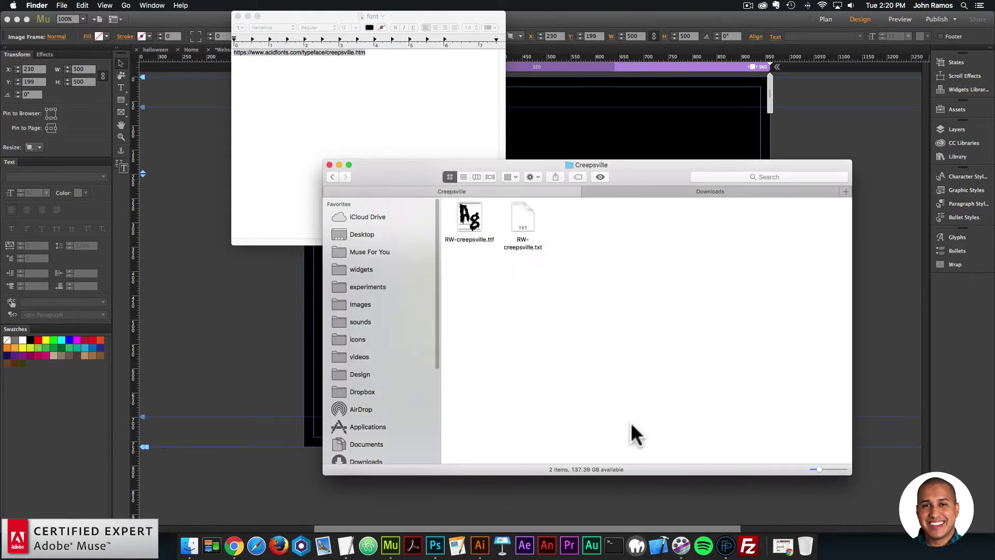
Open fontplop beside the Creepsville folder and convert RW-creepsville.ttf into web font files
{"action": "left_click", "coordinate": [730, 539]}
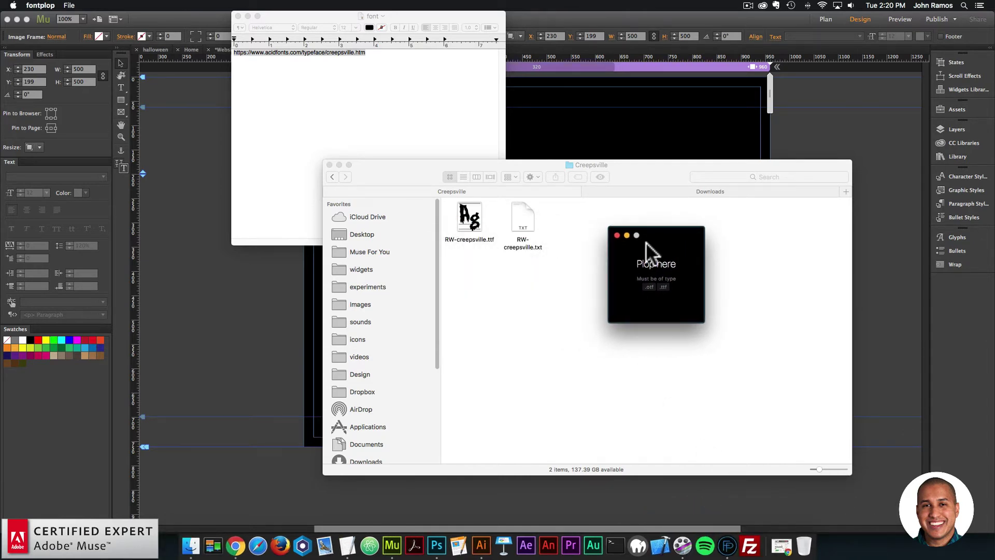
{"action": "left_click_drag", "start_coordinate": [661, 236], "coordinate": [705, 249]}
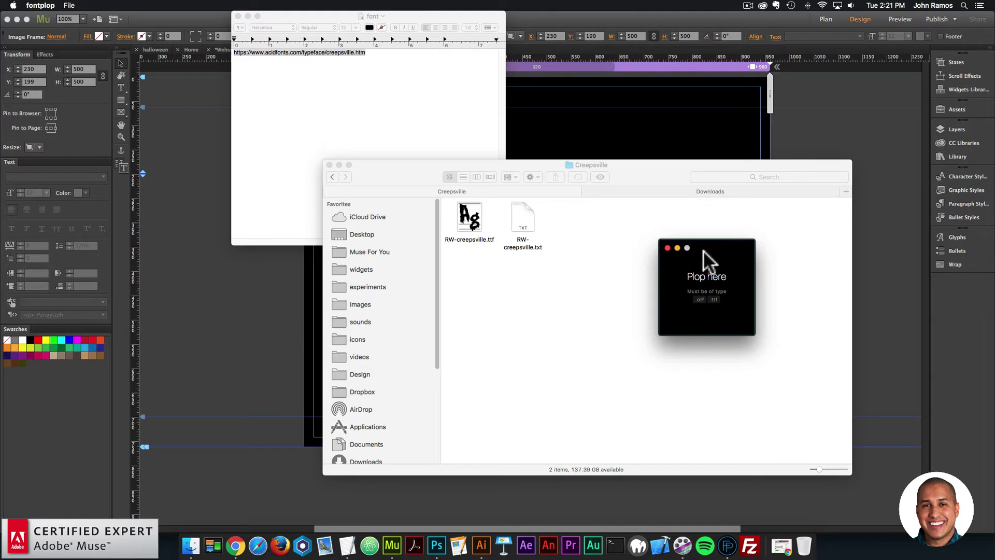
{"action": "left_click_drag", "start_coordinate": [703, 250], "coordinate": [720, 247]}
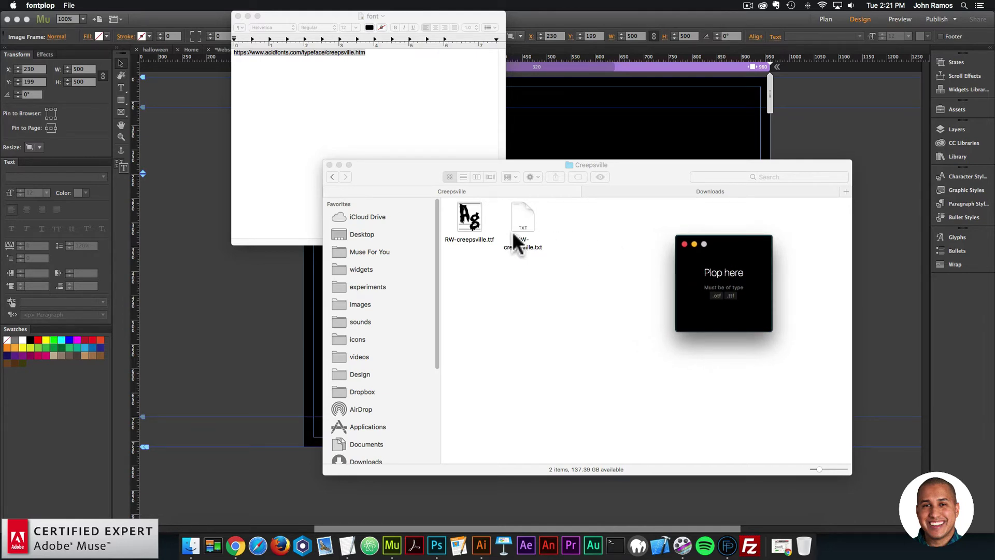
{"action": "left_click", "coordinate": [469, 218]}
{"action": "left_click", "coordinate": [728, 546]}
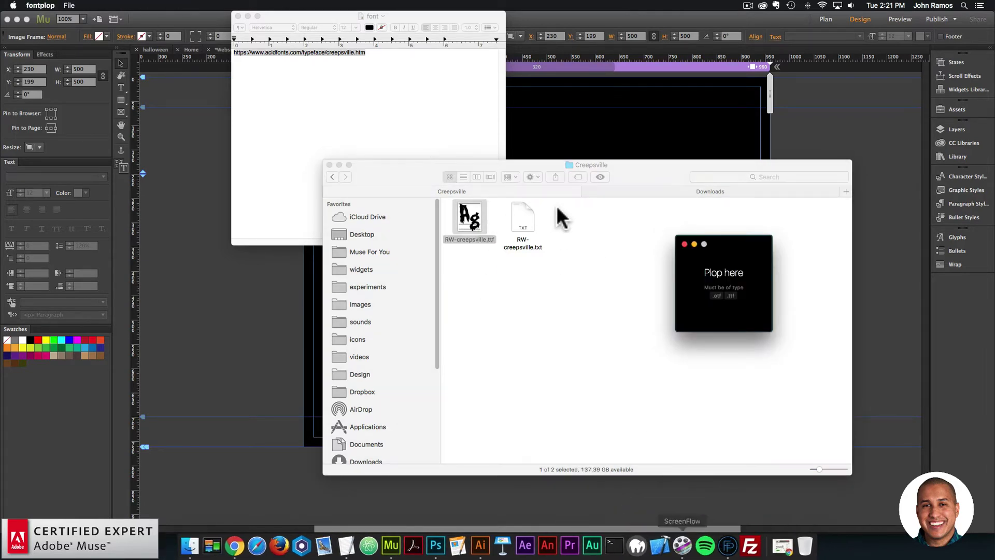
{"action": "left_click_drag", "start_coordinate": [537, 171], "coordinate": [295, 183]}
{"action": "left_click_drag", "start_coordinate": [226, 228], "coordinate": [736, 277]}
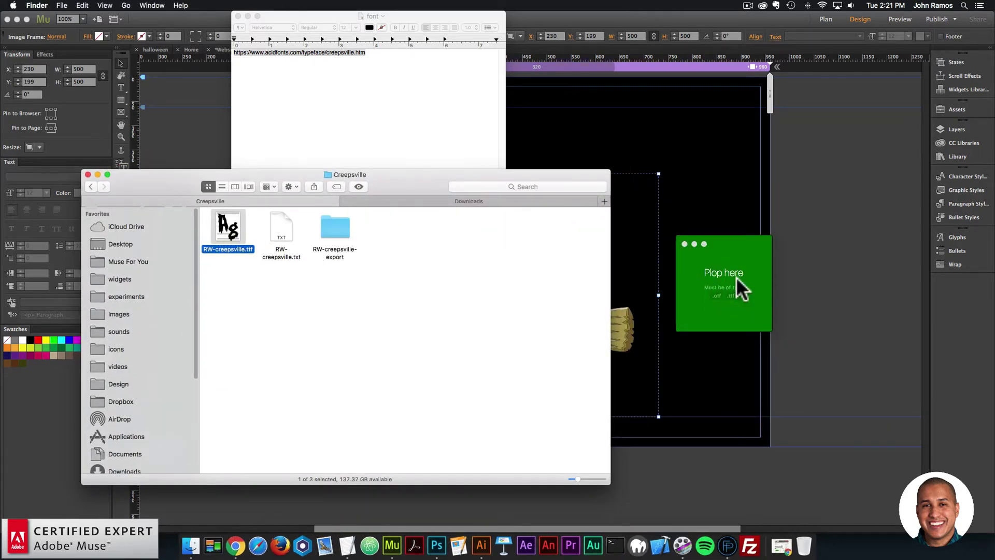
Examine the font files in the RW-creepsville-export folder and return to the Creepsville folder
{"action": "double_click", "coordinate": [345, 226]}
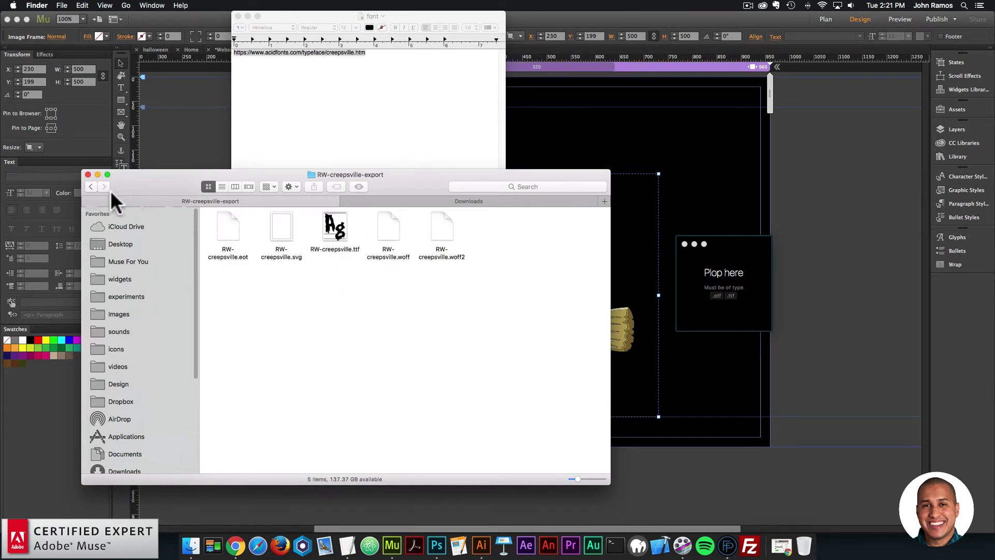
{"action": "left_click", "coordinate": [91, 186]}
{"action": "left_click_drag", "start_coordinate": [163, 204], "coordinate": [392, 243]}
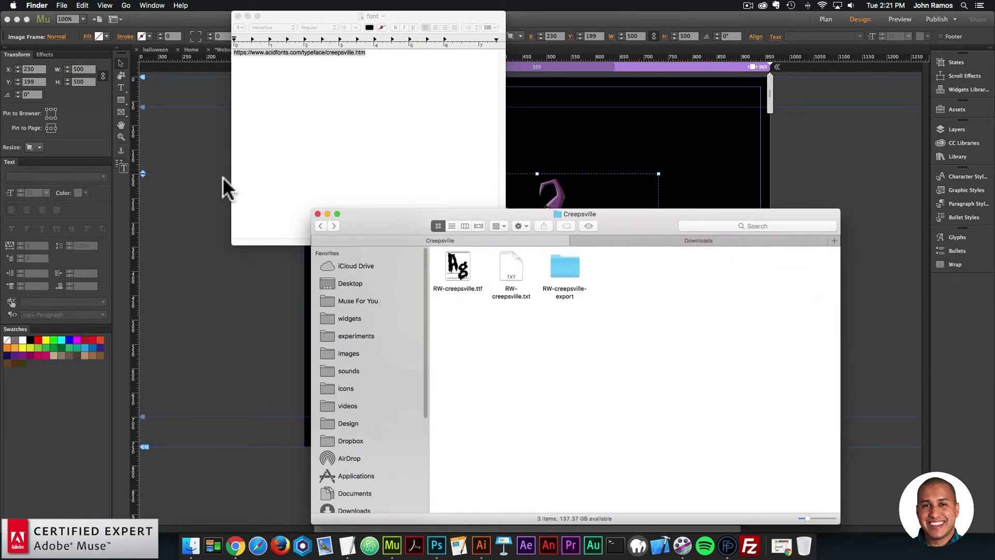
Return to Adobe Muse and start adding a self-hosted web font to the site
{"action": "left_click", "coordinate": [200, 160]}
{"action": "left_click", "coordinate": [94, 5]}
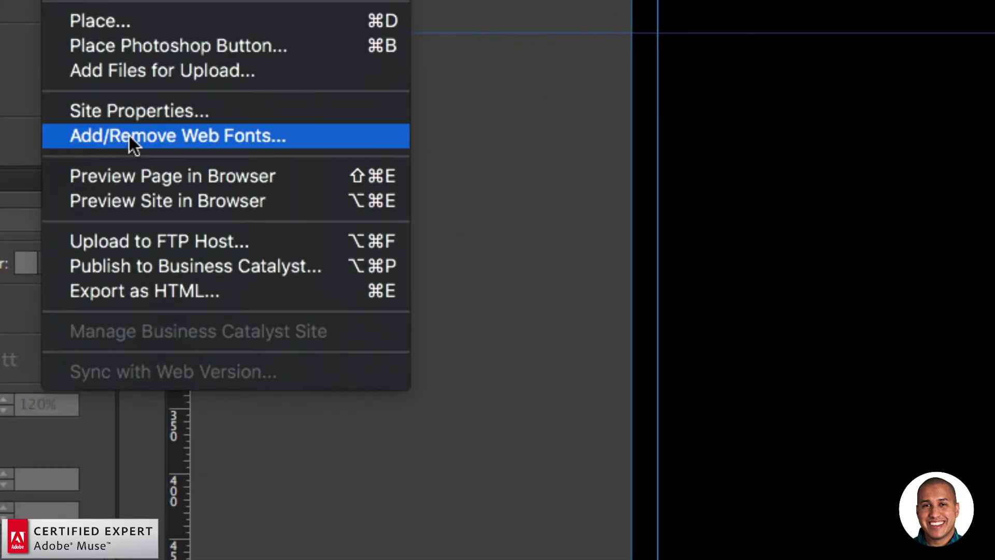
{"action": "left_click", "coordinate": [118, 146]}
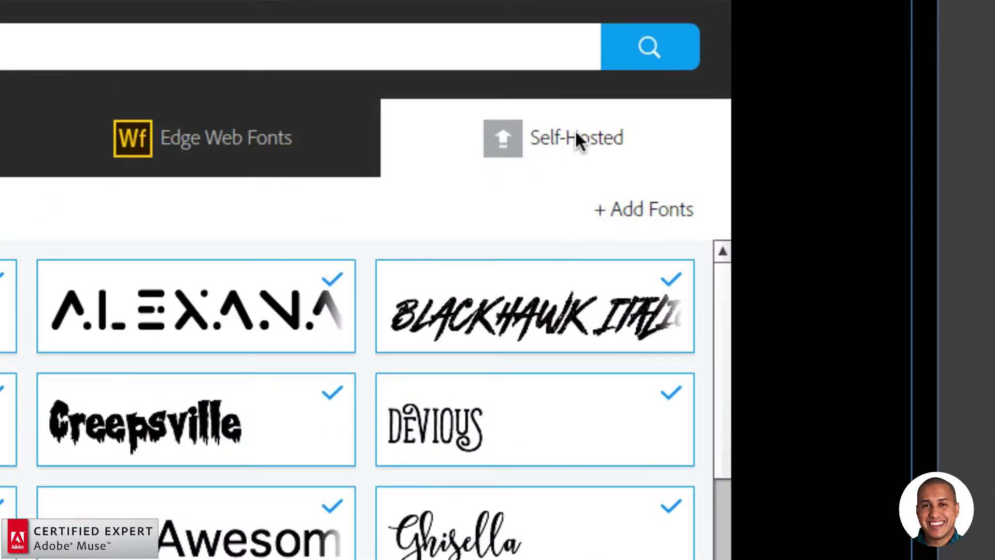
{"action": "left_click", "coordinate": [633, 207]}
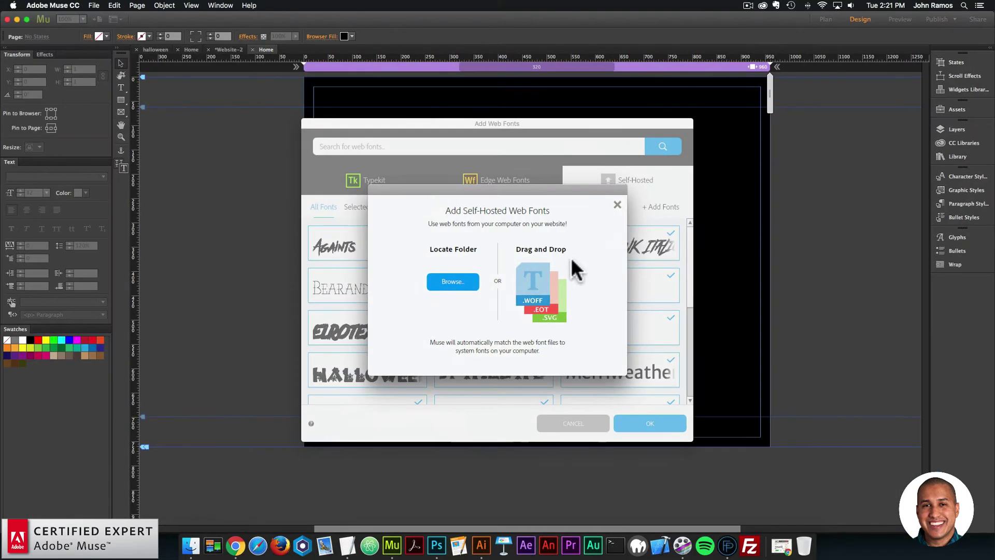
Supply RW-creepsville.eot, RW-creepsville.svg and RW-creepsville.woff from the RW-creepsville-export folder as the self-hosted web font files
{"action": "left_click", "coordinate": [190, 544]}
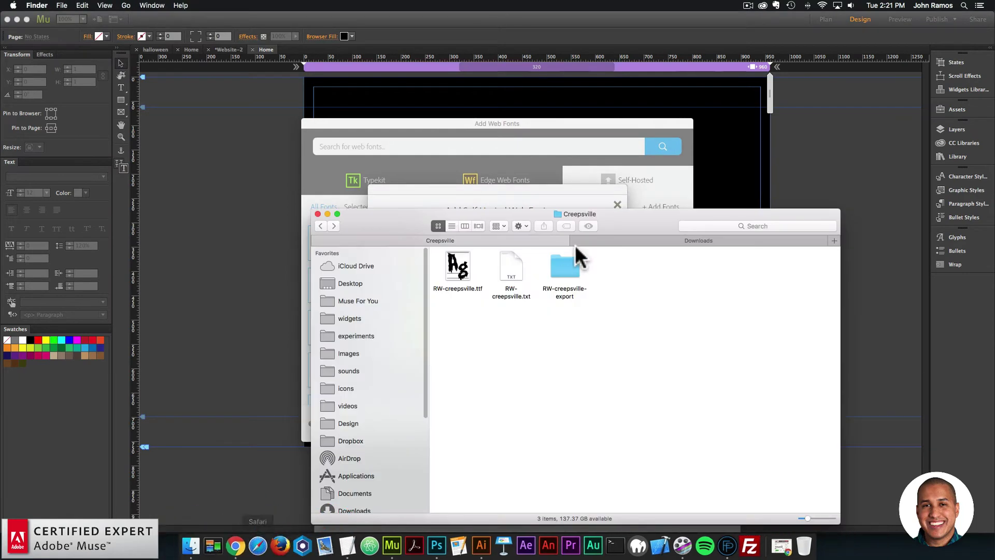
{"action": "double_click", "coordinate": [549, 263]}
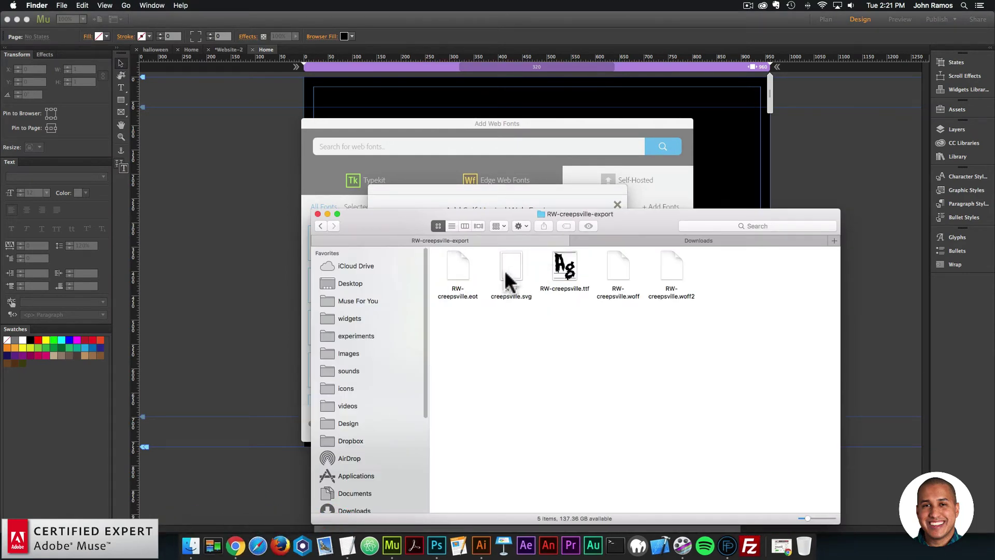
{"action": "key", "text": "super+2"}
{"action": "left_click", "coordinate": [488, 263]}
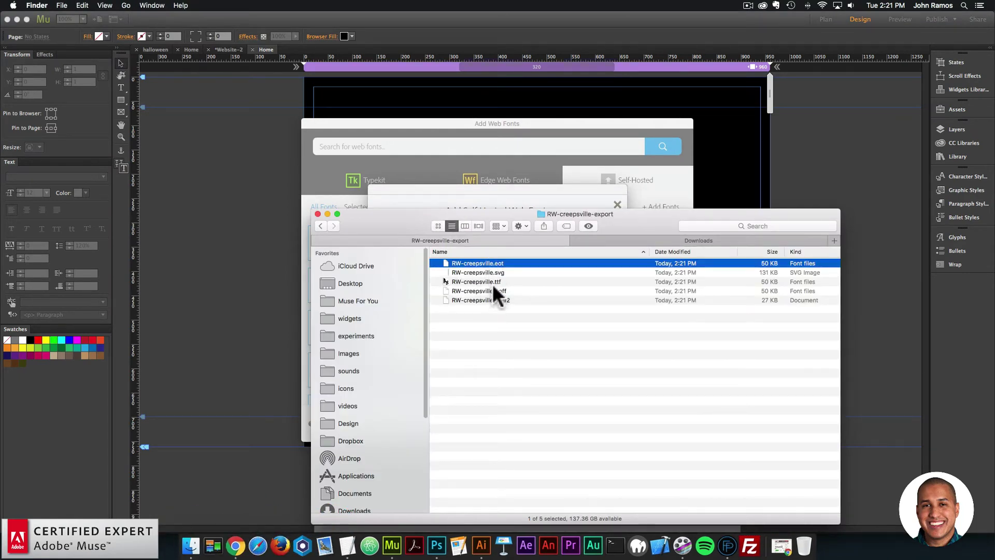
{"action": "left_click", "coordinate": [492, 272], "text": "super"}
{"action": "left_click", "coordinate": [483, 291], "text": "super"}
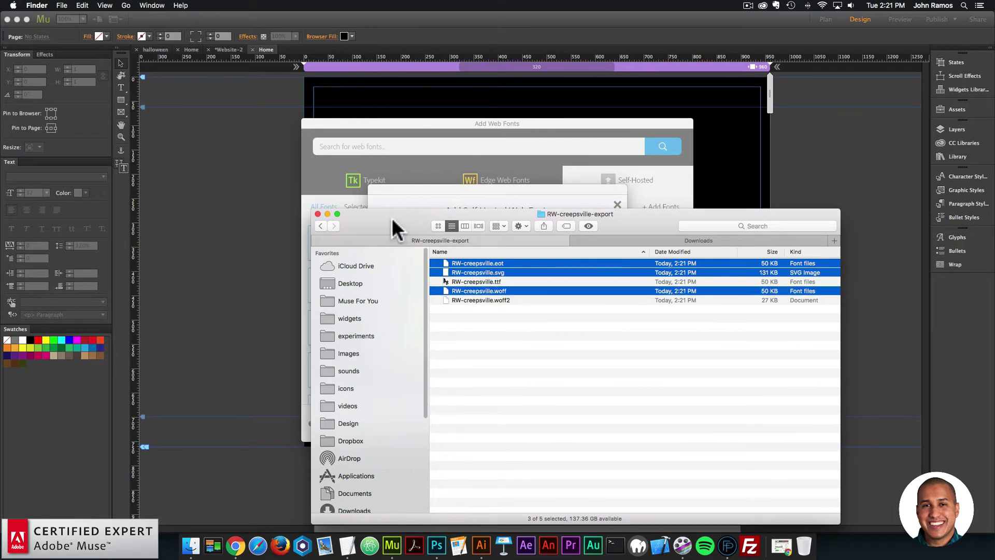
{"action": "left_click_drag", "start_coordinate": [392, 217], "coordinate": [691, 261]}
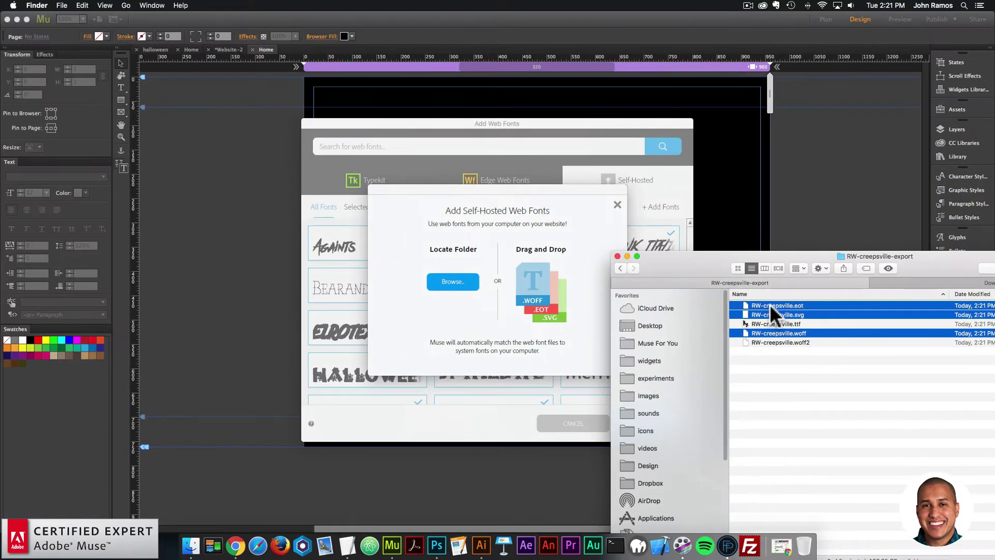
{"action": "left_click_drag", "start_coordinate": [713, 282], "coordinate": [82, 218]}
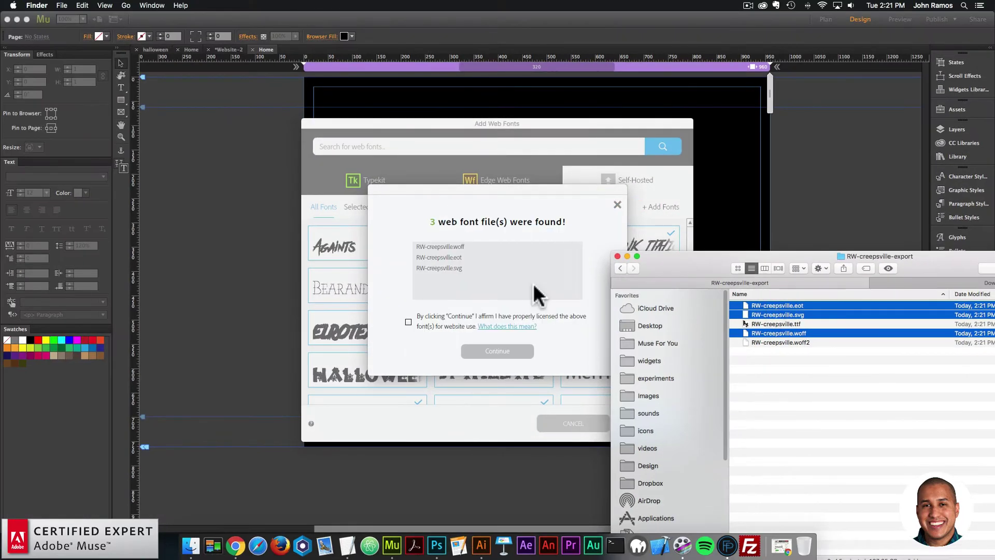
Affirm the website licence for the Creepsville font files and finish adding the web font
{"action": "left_click", "coordinate": [406, 316]}
{"action": "left_click", "coordinate": [407, 322]}
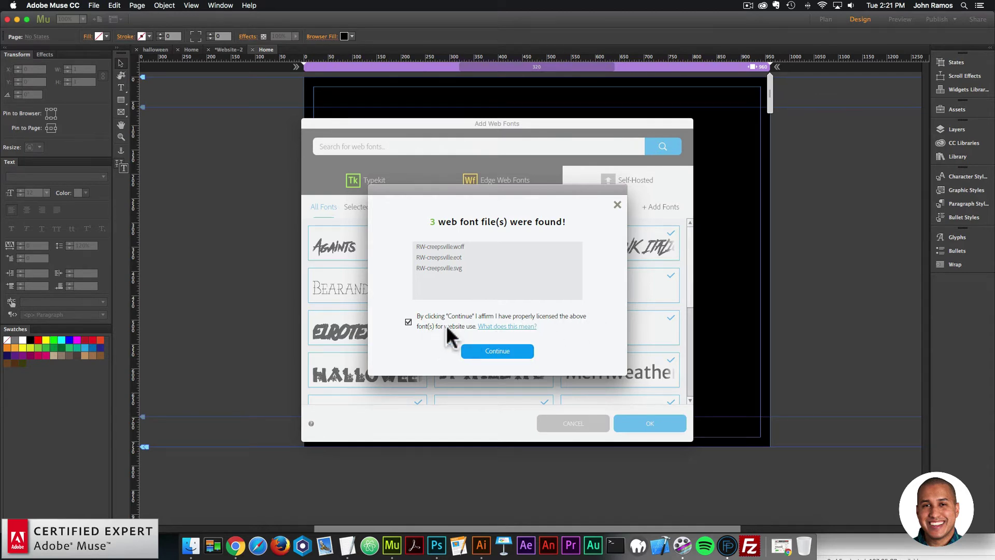
{"action": "left_click", "coordinate": [502, 350]}
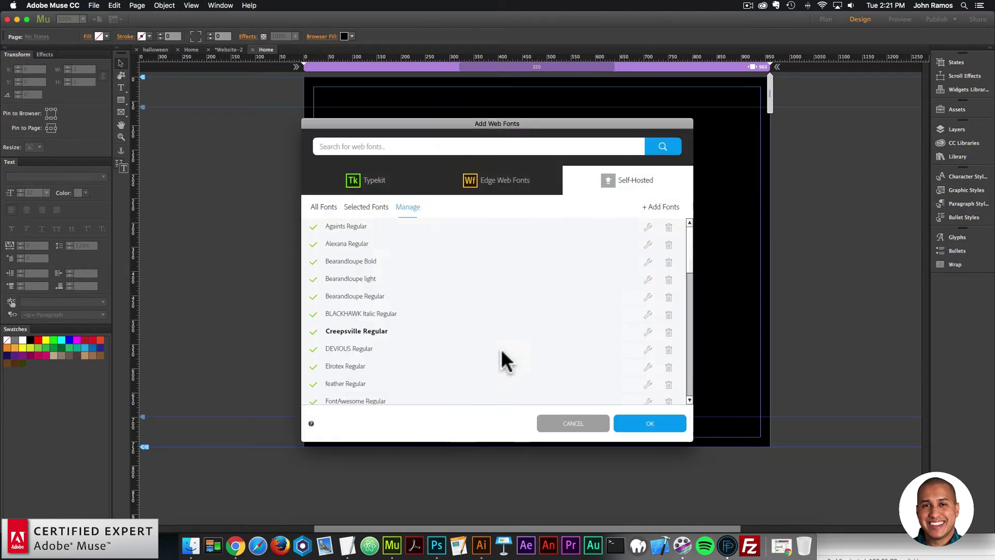
{"action": "left_click", "coordinate": [651, 423]}
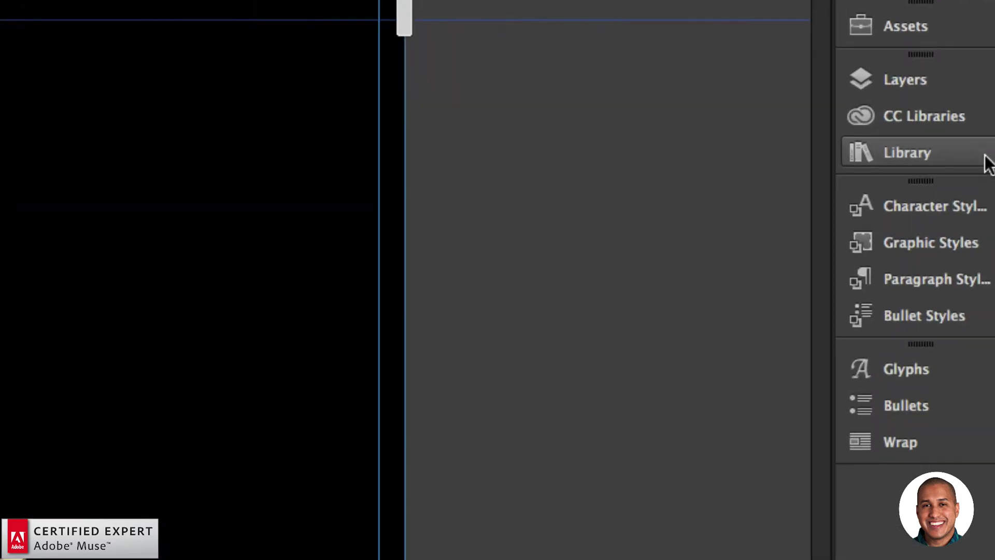
Search the widget library for "animated text"
{"action": "left_click", "coordinate": [985, 155]}
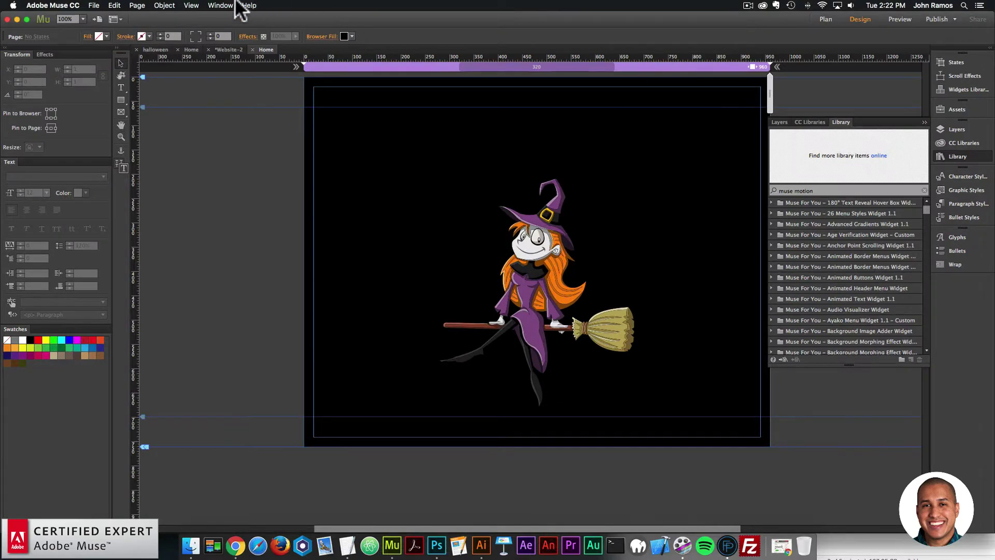
{"action": "left_click", "coordinate": [228, 5]}
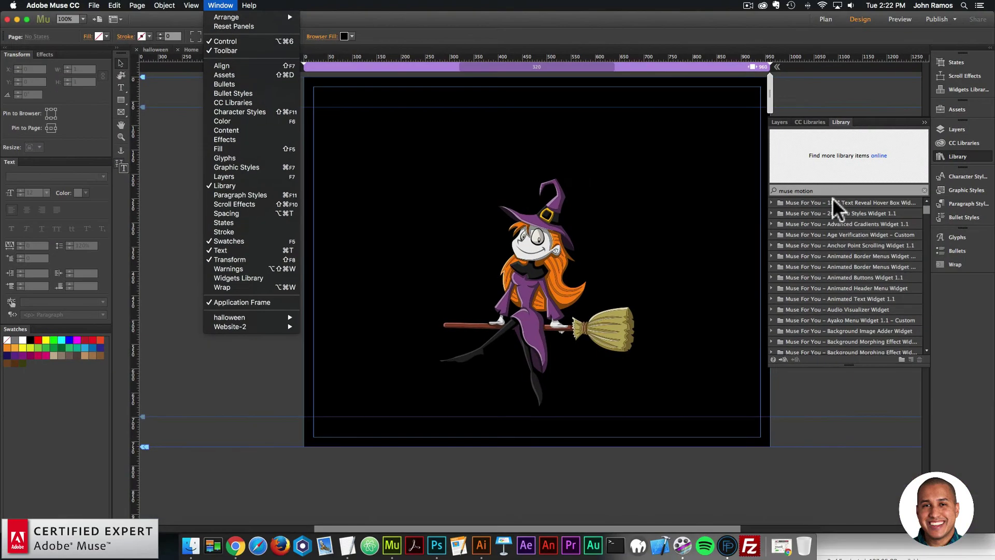
{"action": "left_click", "coordinate": [828, 191]}
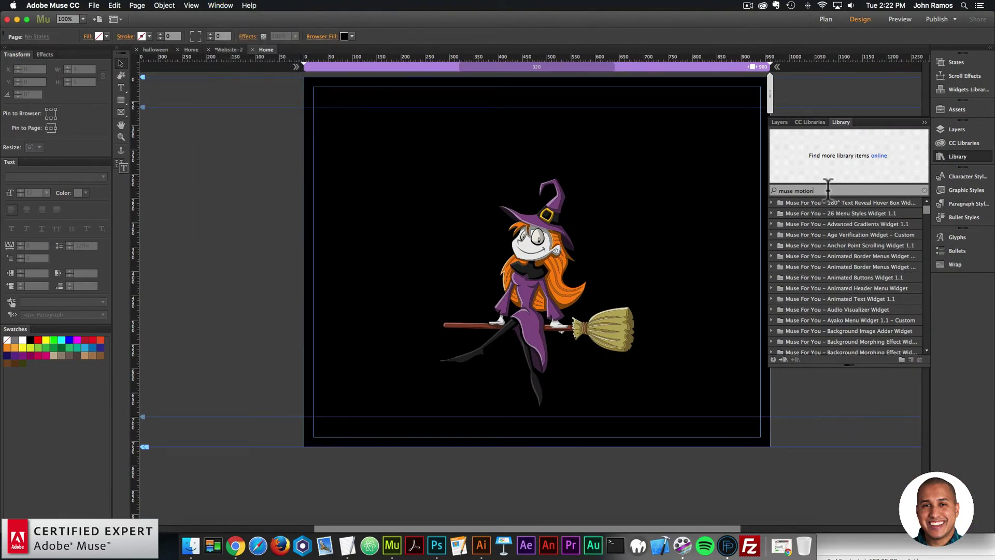
{"action": "left_click", "coordinate": [802, 191]}
{"action": "type", "text": "animated text"}
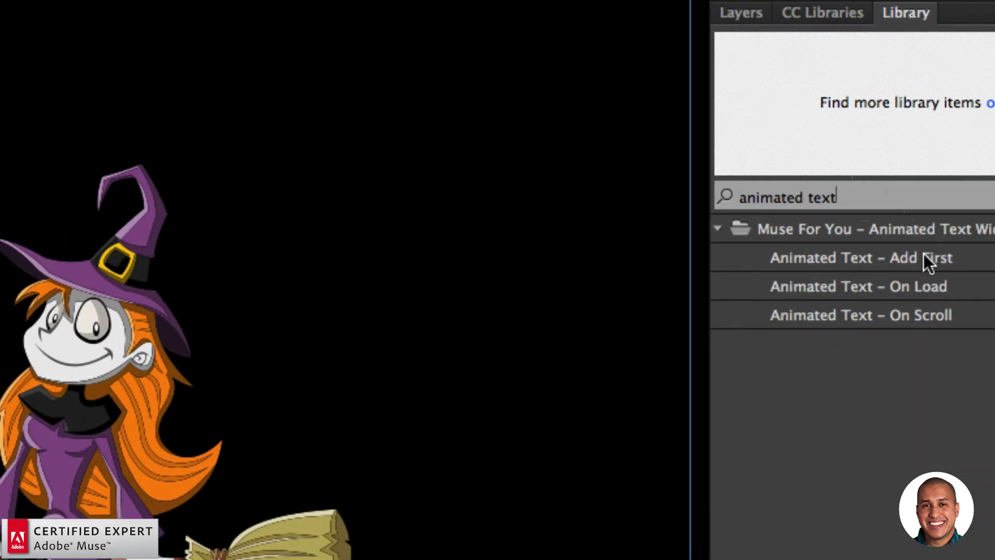
Place the Animated Text – Add First widget just outside the page's left edge and the On Load widget above the witch
{"action": "left_click", "coordinate": [902, 257]}
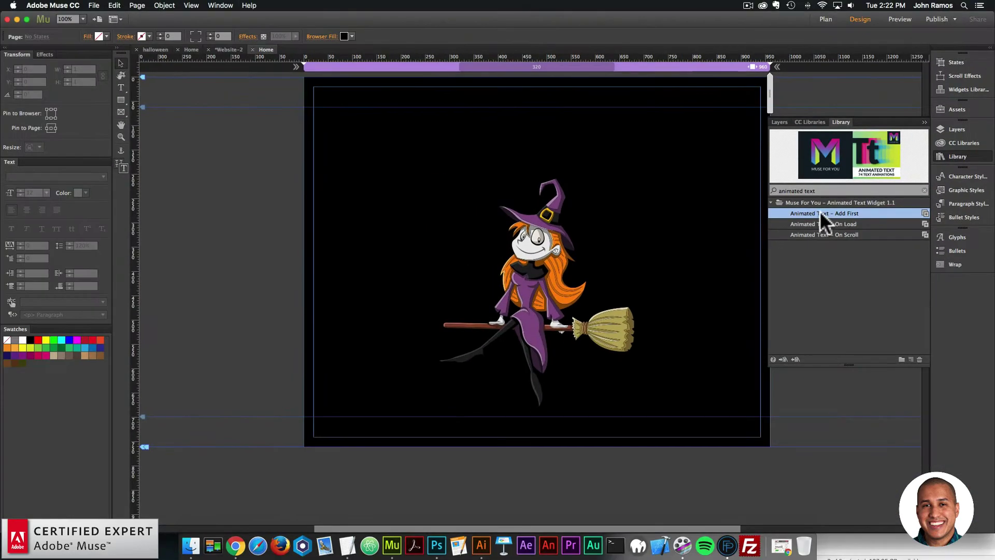
{"action": "left_click_drag", "start_coordinate": [819, 211], "coordinate": [286, 129]}
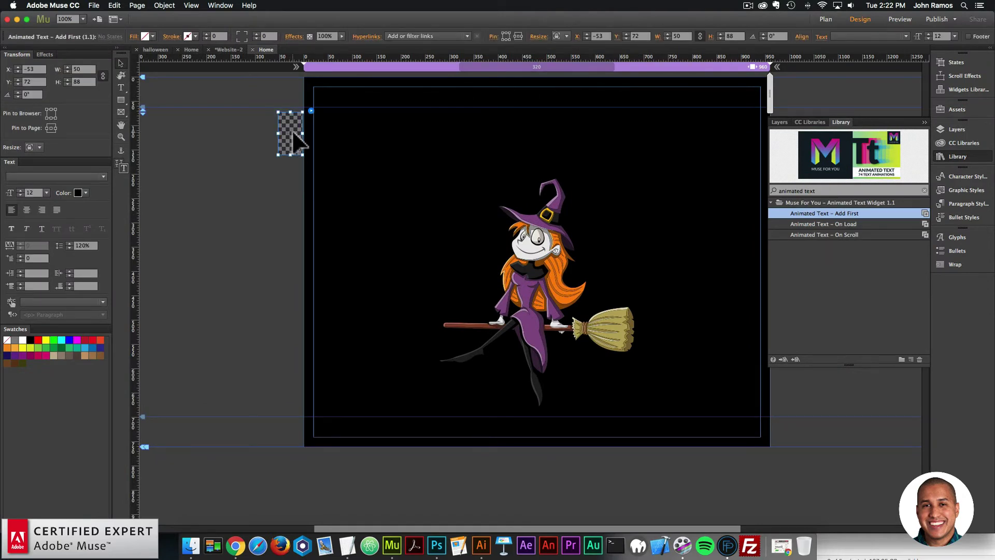
{"action": "left_click", "coordinate": [851, 223]}
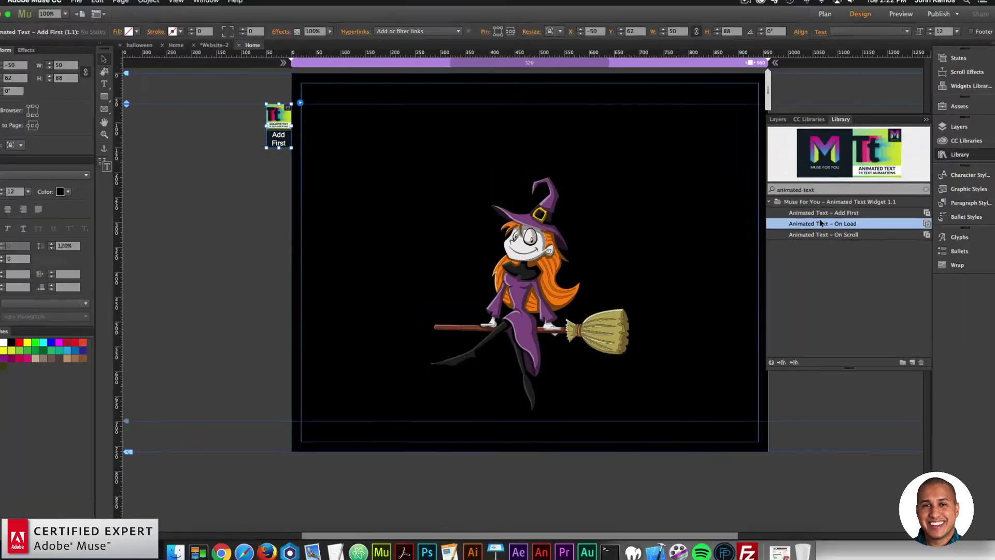
{"action": "left_click_drag", "start_coordinate": [763, 219], "coordinate": [422, 101]}
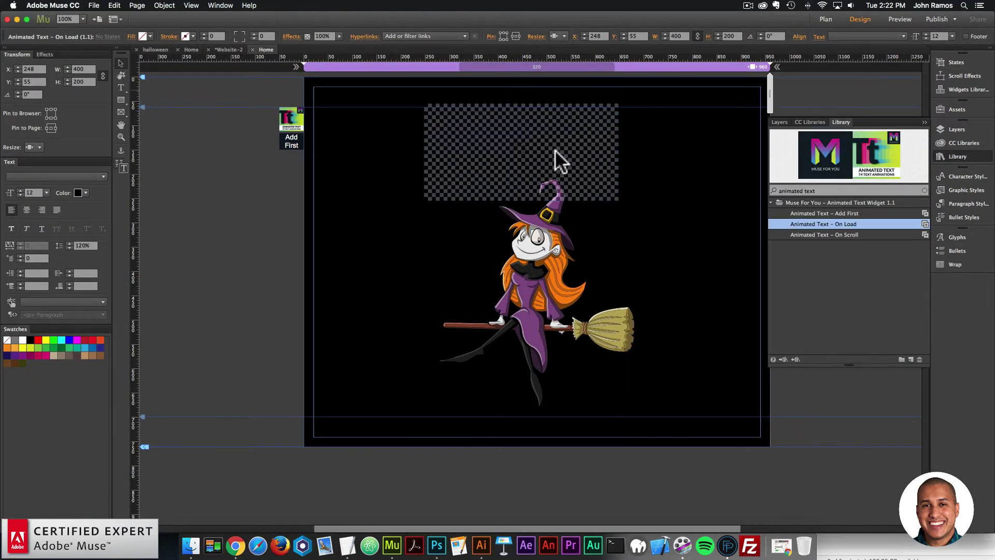
{"action": "mouse_move", "coordinate": [554, 149]}
{"action": "left_mouse_down"}
{"action": "mouse_move", "coordinate": [526, 151]}
{"action": "mouse_move", "coordinate": [565, 139]}
{"action": "left_mouse_up"}
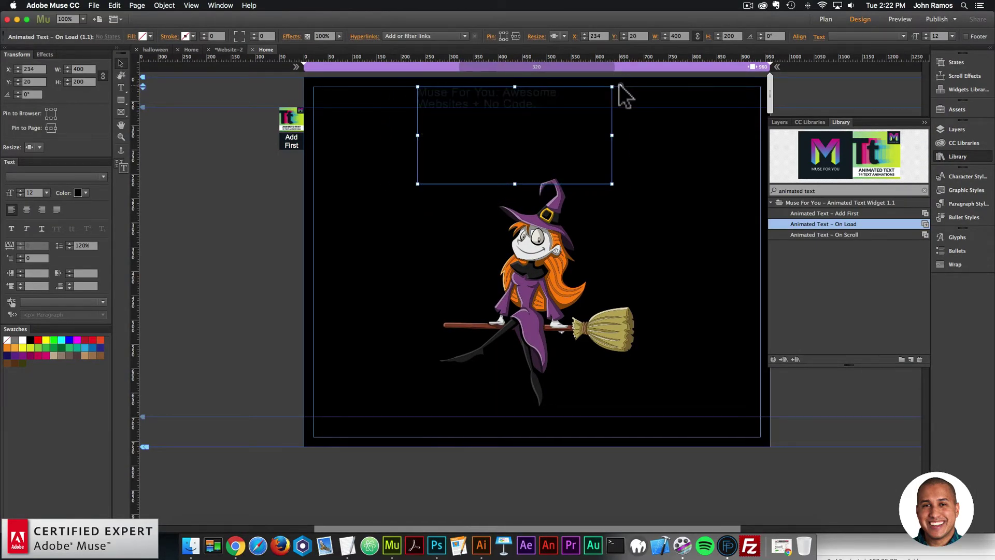
Set the On Load widget's text to HAPPY HALLOWEEN
{"action": "left_click", "coordinate": [620, 86]}
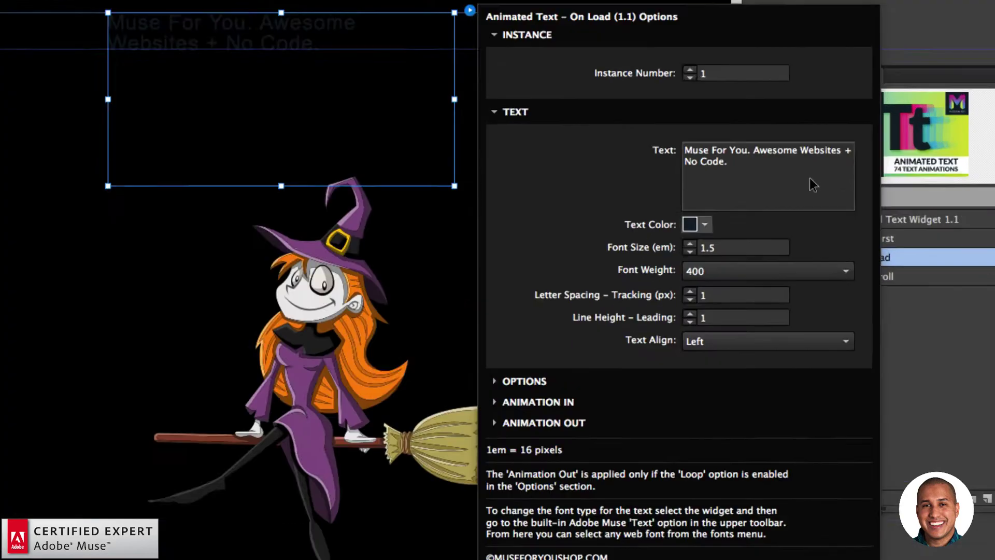
{"action": "triple_click", "coordinate": [810, 179]}
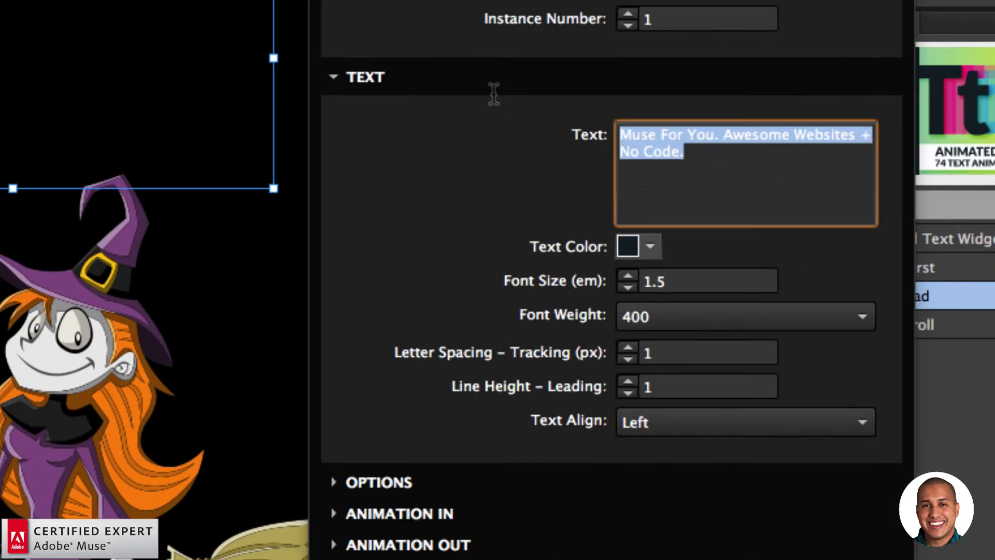
{"action": "type", "text": "HAPPY HALLO"}
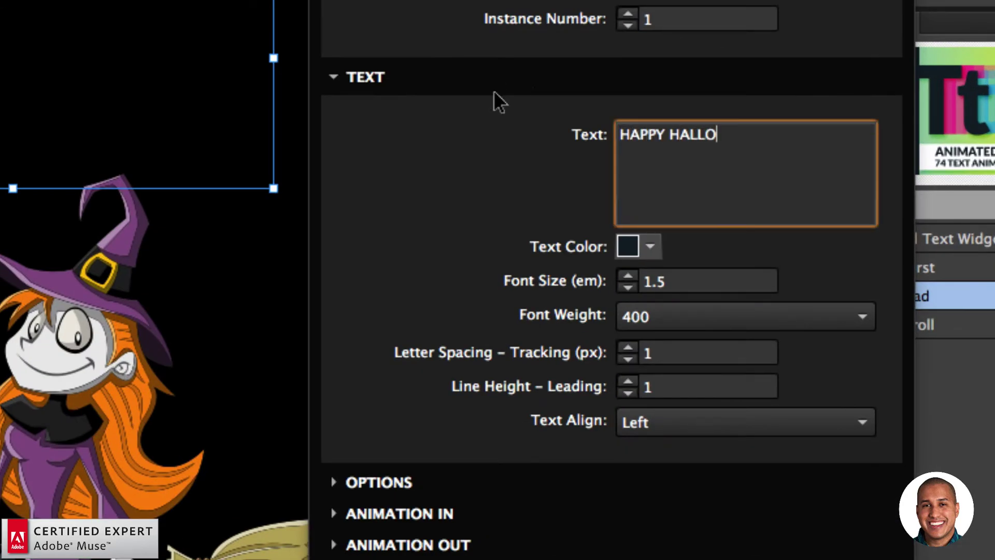
{"action": "type", "text": "WEEN"}
{"action": "left_click", "coordinate": [627, 114]}
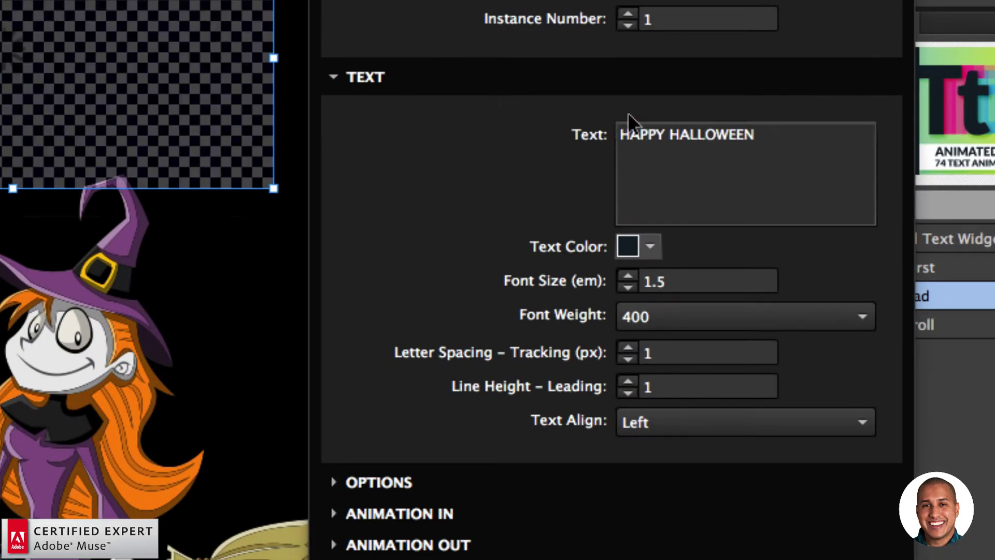
{"action": "left_click", "coordinate": [650, 247]}
{"action": "left_click", "coordinate": [650, 247]}
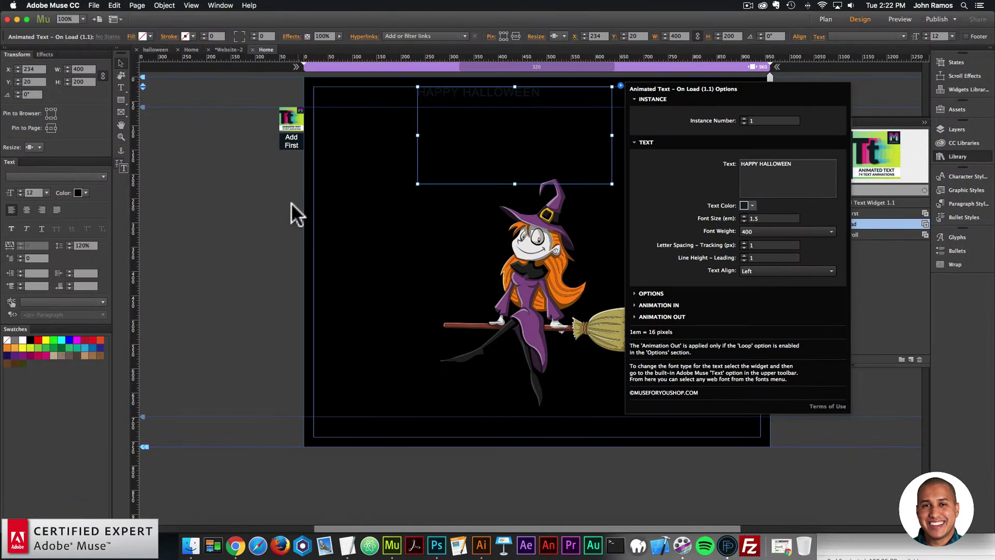
Copy the hex text color E6620A from the HAPPY HALLOWEEN widget on the finished halloween site's Home page
{"action": "left_click", "coordinate": [193, 49]}
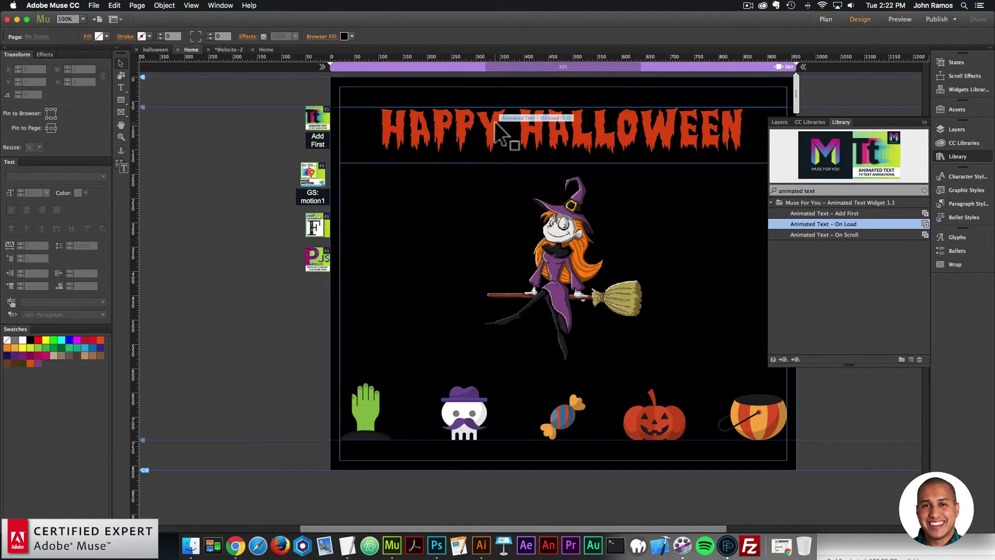
{"action": "left_click", "coordinate": [954, 156]}
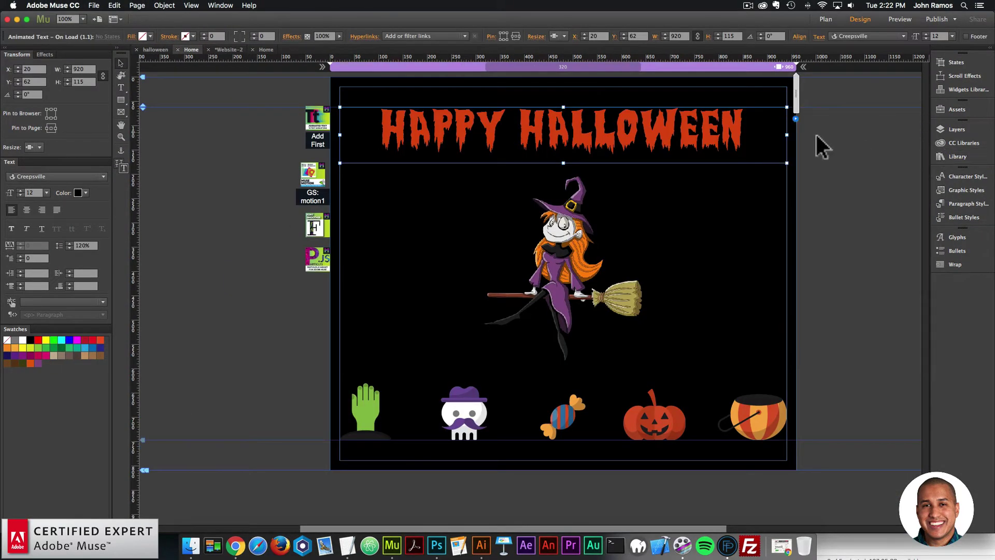
{"action": "left_click", "coordinate": [793, 110]}
{"action": "left_click", "coordinate": [889, 238]}
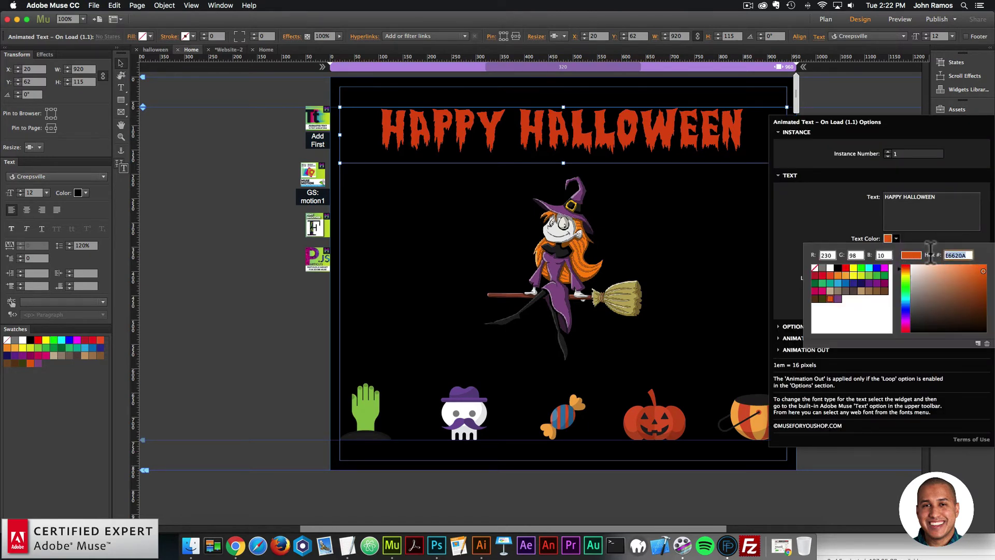
{"action": "key", "text": "Return"}
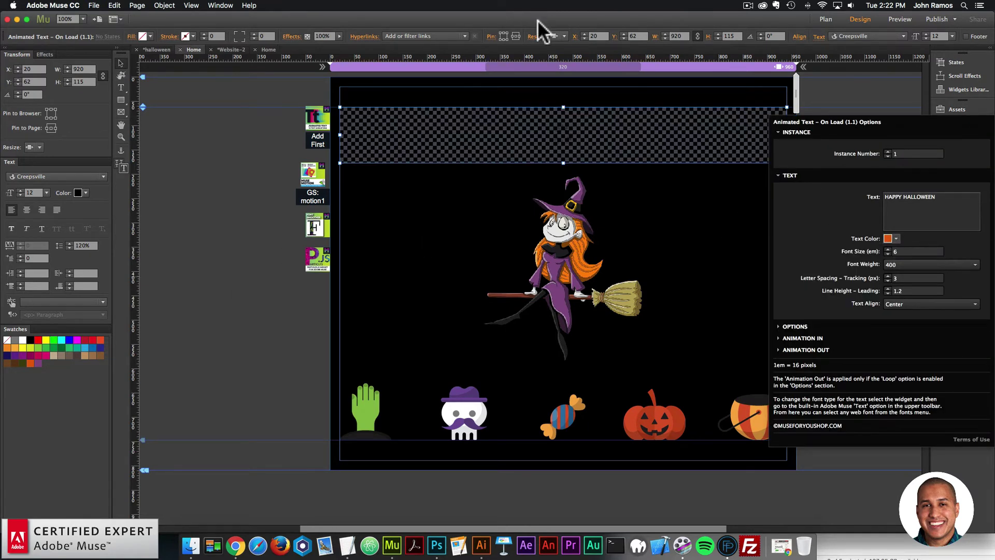
{"action": "left_click", "coordinate": [358, 65]}
Return to Website-2's Home page and set the On Load widget's text color to E6620A
{"action": "left_click", "coordinate": [274, 50]}
{"action": "left_click", "coordinate": [589, 109]}
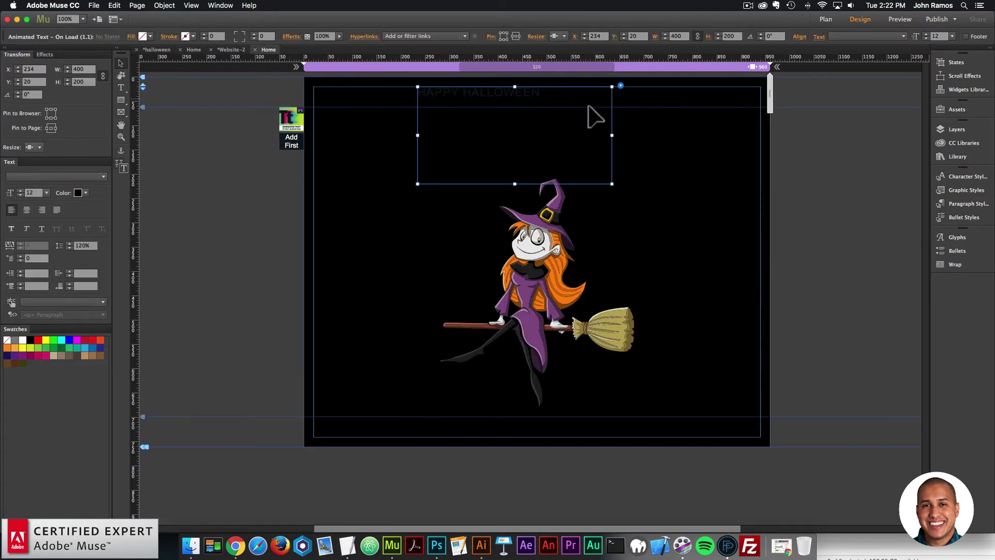
{"action": "left_click", "coordinate": [621, 86]}
{"action": "left_click", "coordinate": [752, 205]}
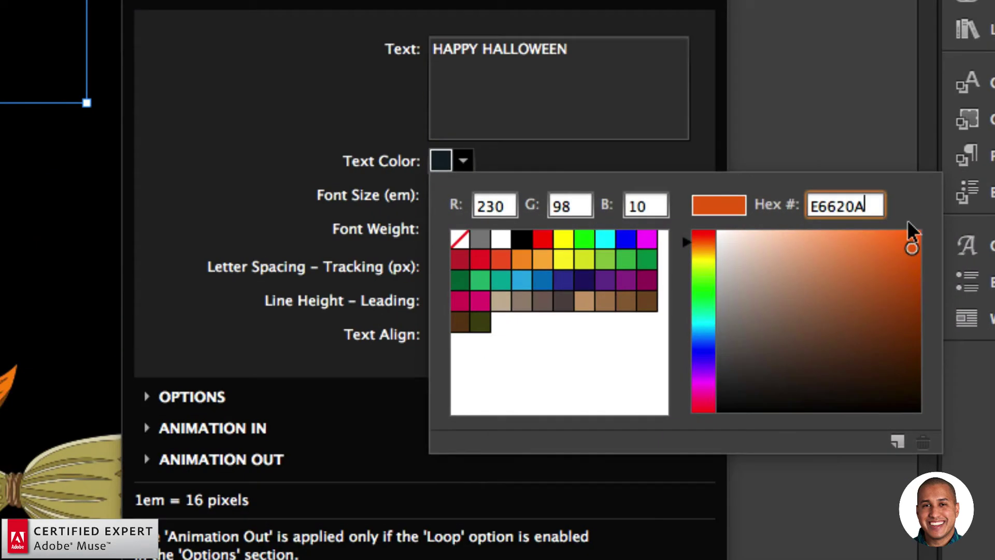
{"action": "key", "text": "Return"}
Set the HAPPY HALLOWEEN text's font size to 3 em and its letter spacing to 3 px
{"action": "left_click", "coordinate": [395, 188]}
{"action": "left_click", "coordinate": [396, 189]}
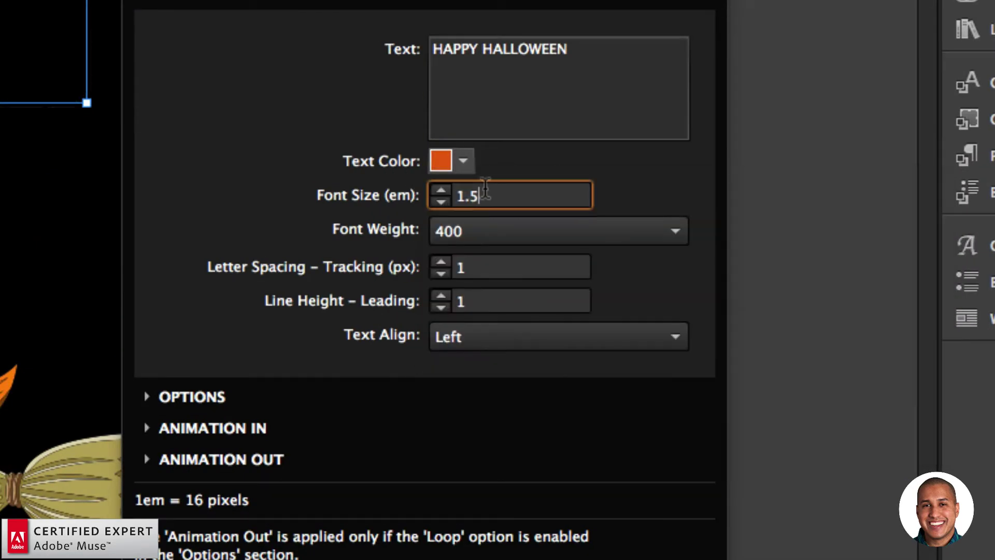
{"action": "type", "text": "3"}
{"action": "key", "text": "Return"}
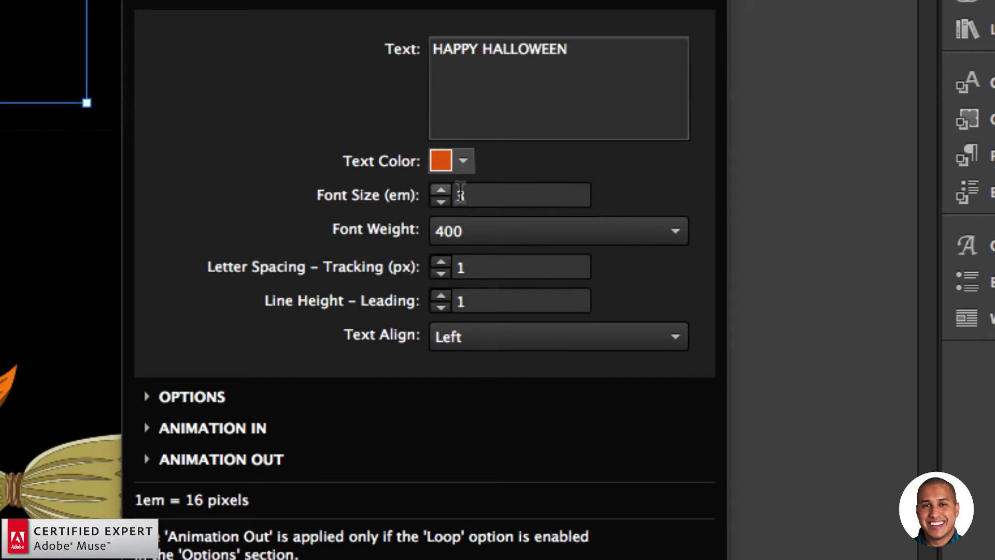
{"action": "left_click", "coordinate": [439, 264]}
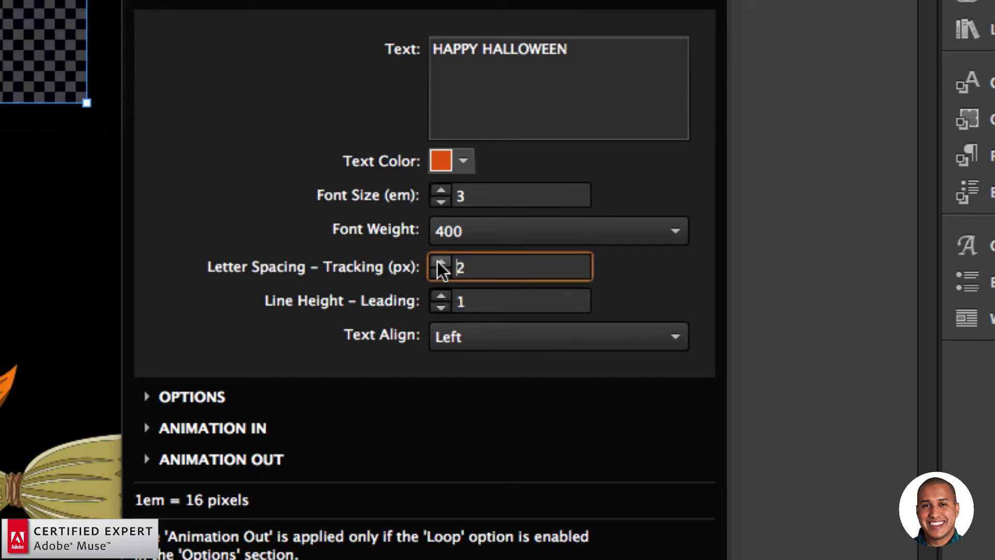
{"action": "left_click", "coordinate": [439, 263]}
Center-align the HAPPY HALLOWEEN text and set its line height to 1.5
{"action": "left_click", "coordinate": [470, 338]}
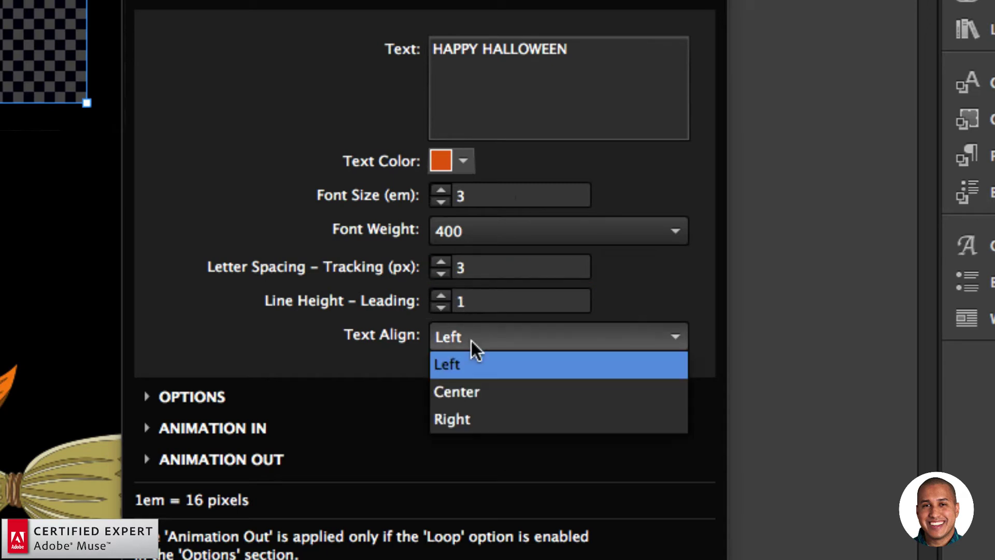
{"action": "left_click", "coordinate": [474, 390]}
{"action": "left_click", "coordinate": [440, 296]}
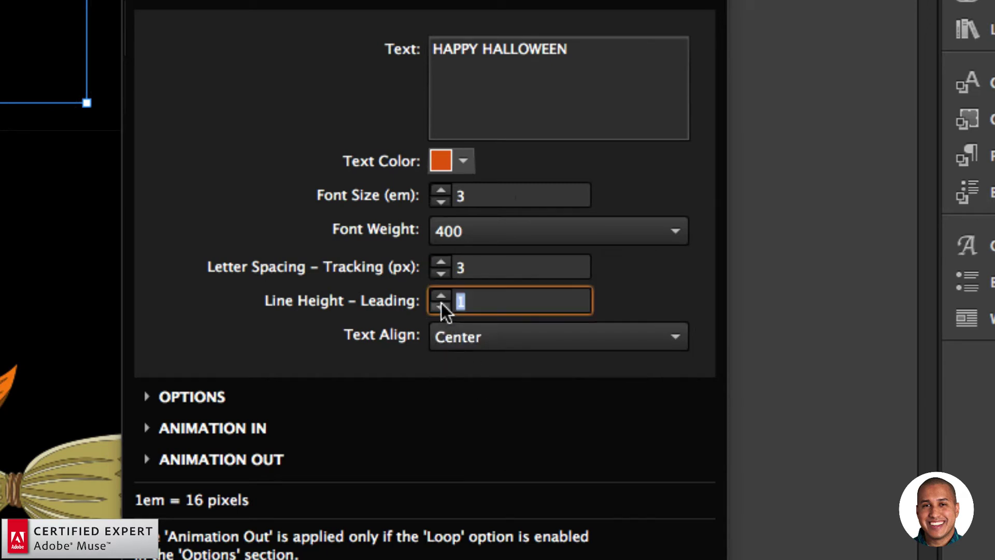
{"action": "type", "text": "1.5"}
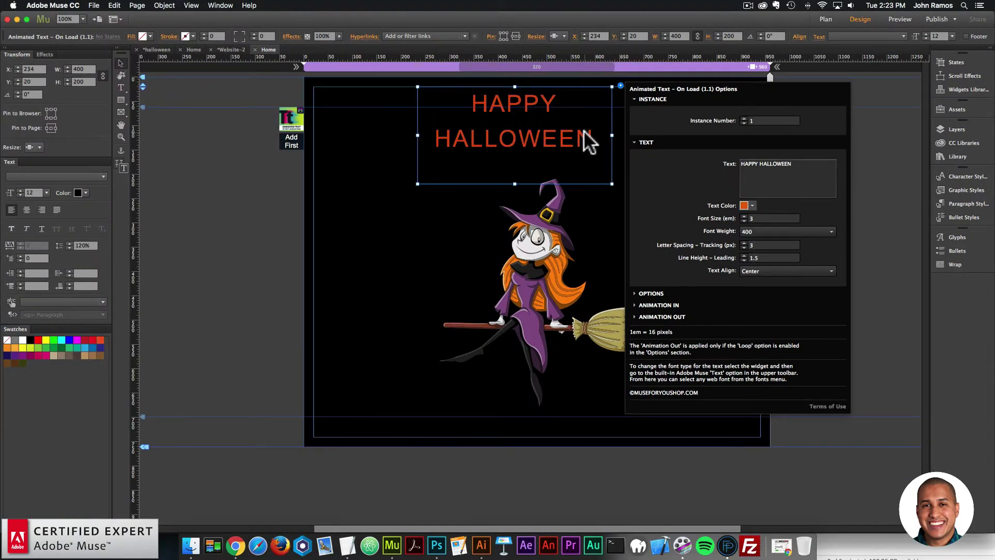
Center the HAPPY HALLOWEEN widget horizontally on the page and apply the Creepsville web font
{"action": "left_click_drag", "start_coordinate": [524, 150], "coordinate": [550, 145]}
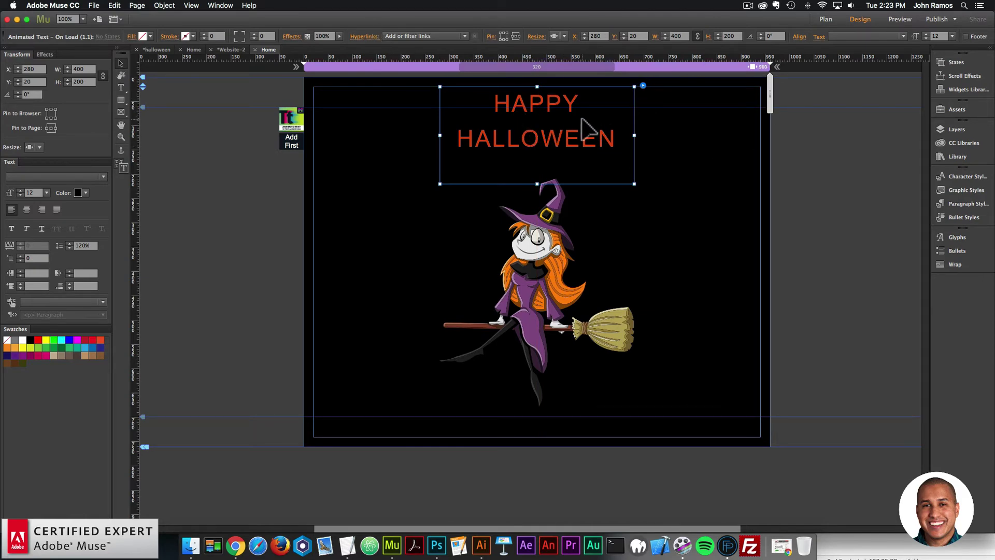
{"action": "left_click", "coordinate": [876, 33]}
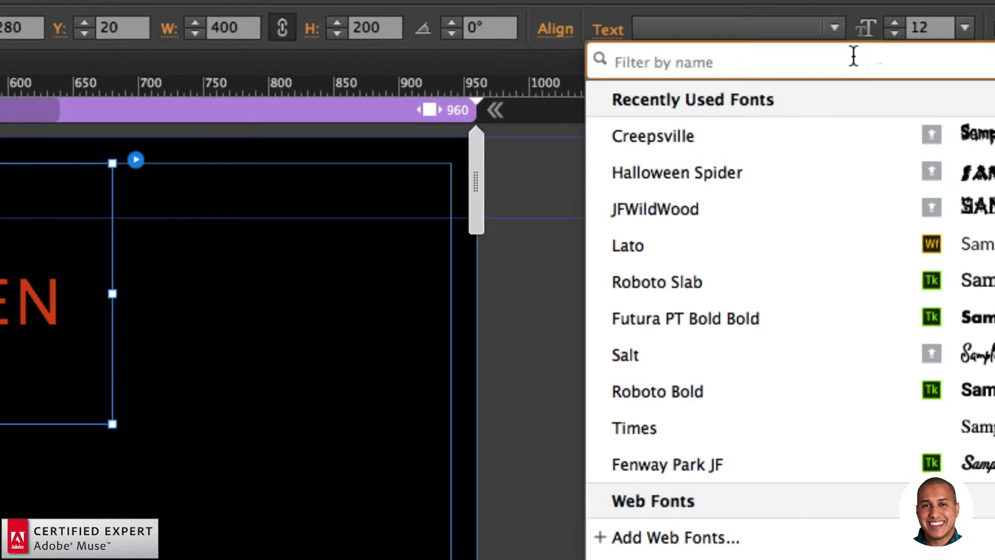
{"action": "type", "text": "creeps"}
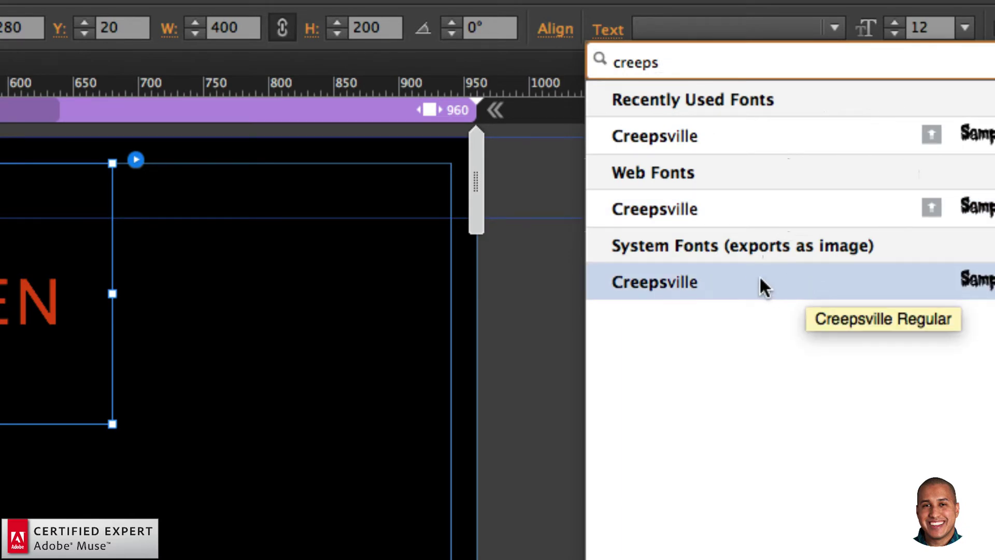
{"action": "left_click", "coordinate": [757, 143]}
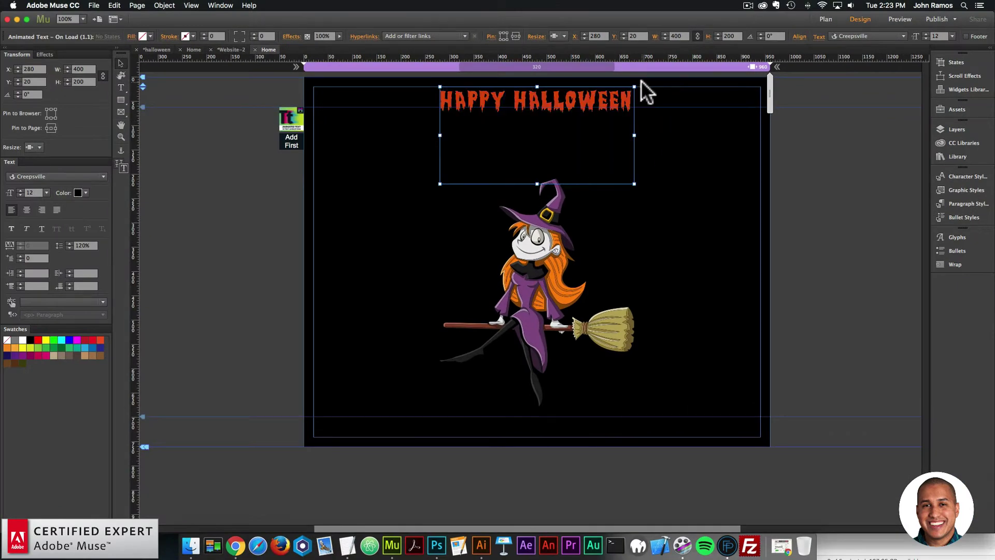
Increase the heading's font size to 6 em and widen its widget to 920 px, spanning the page margins
{"action": "left_click", "coordinate": [642, 84]}
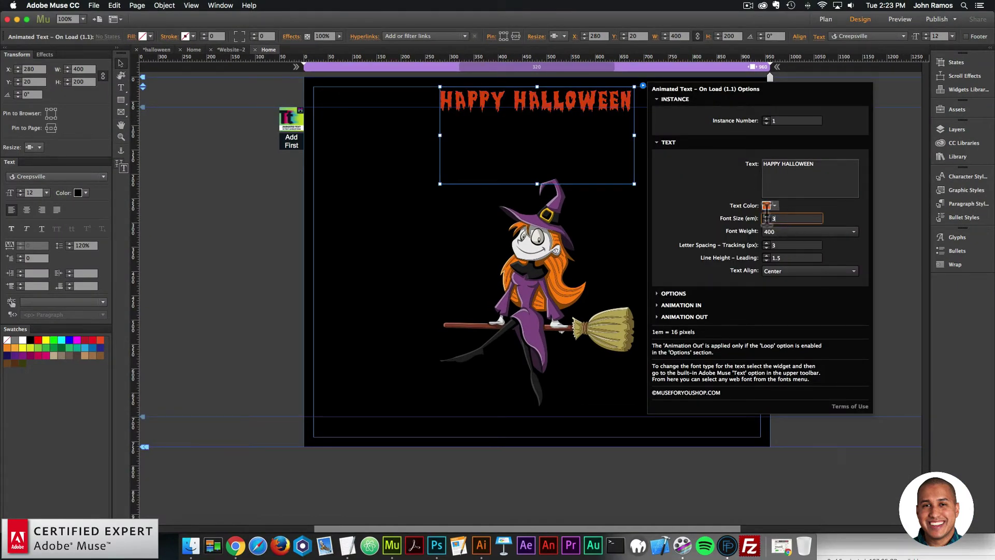
{"action": "type", "text": "5"}
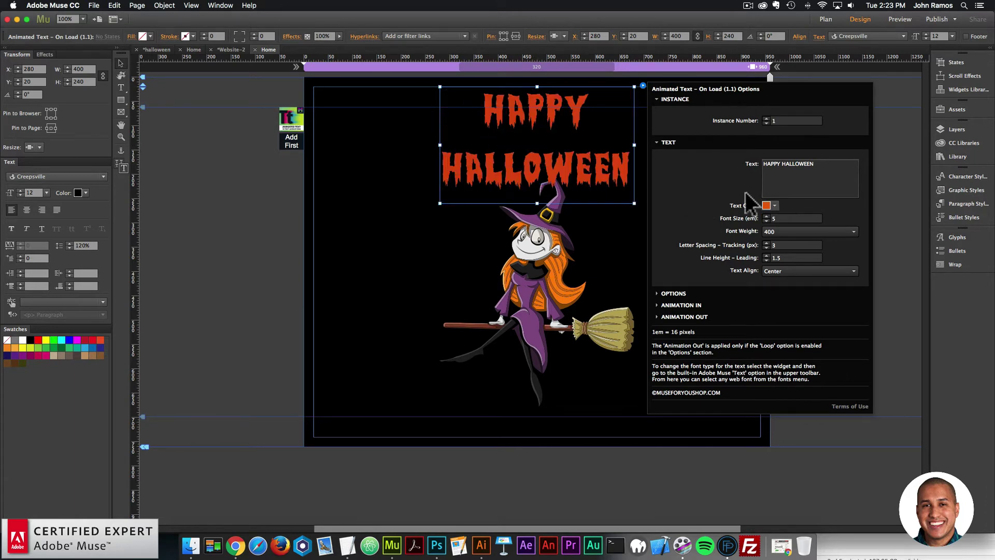
{"action": "type", "text": "6"}
{"action": "key", "text": "Return"}
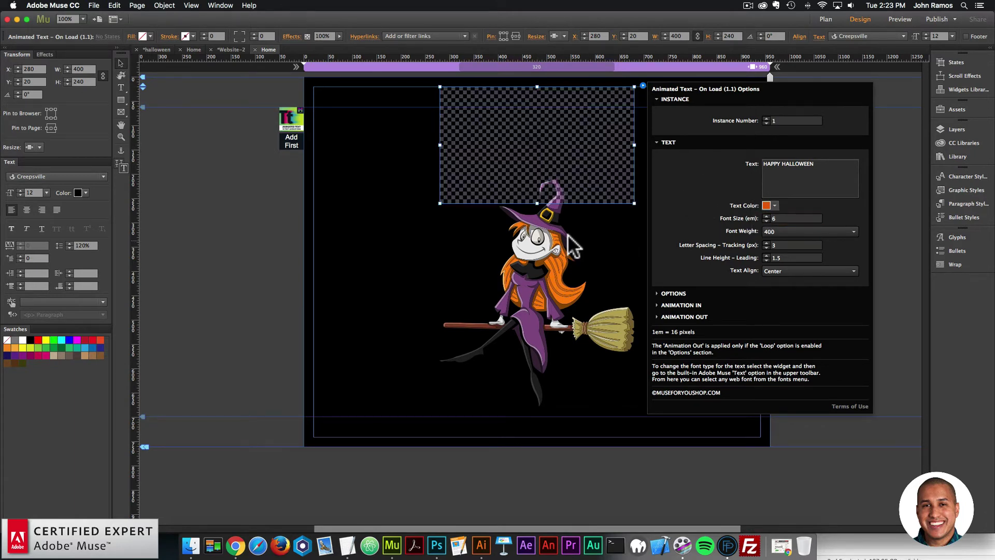
{"action": "left_click_drag", "start_coordinate": [634, 191], "coordinate": [760, 191]}
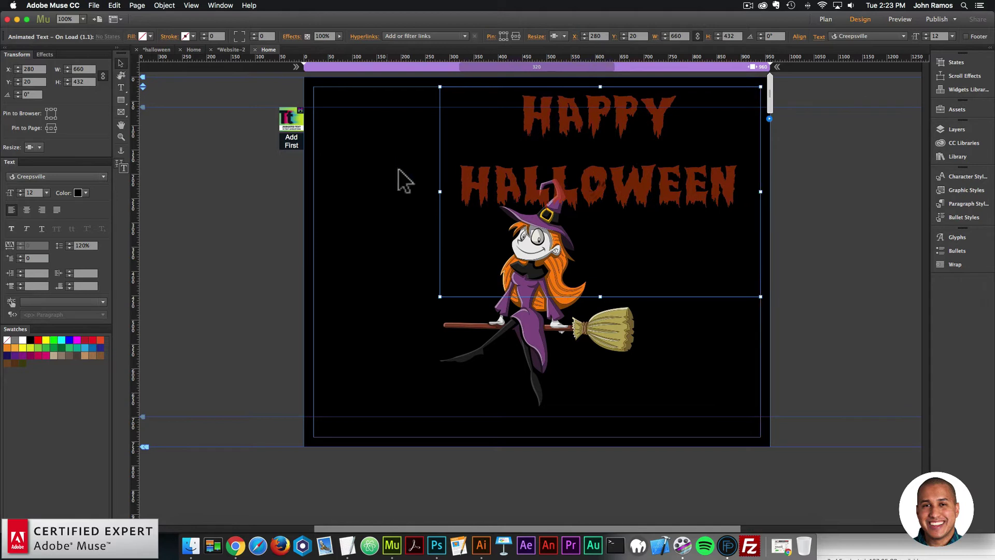
{"action": "left_click_drag", "start_coordinate": [440, 192], "coordinate": [313, 191]}
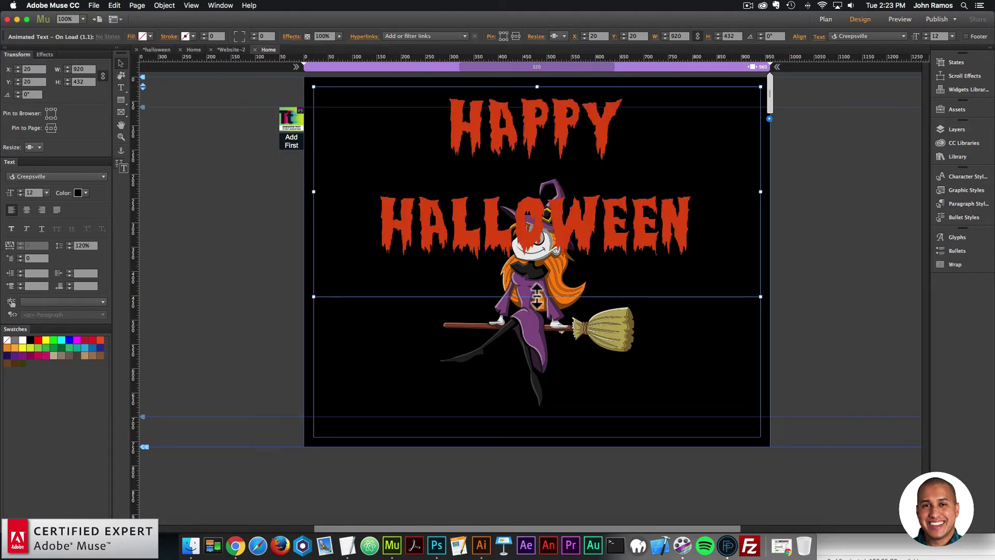
Narrow the HAPPY HALLOWEEN widget to 651 px wide and center it horizontally at the page's upper margin
{"action": "left_click_drag", "start_coordinate": [538, 298], "coordinate": [570, 188]}
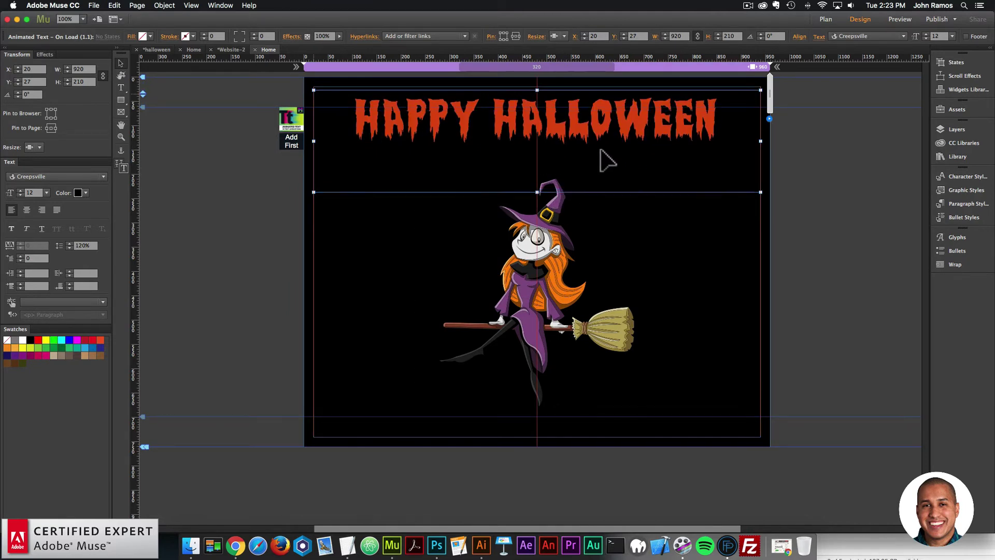
{"action": "left_click_drag", "start_coordinate": [761, 137], "coordinate": [689, 138]}
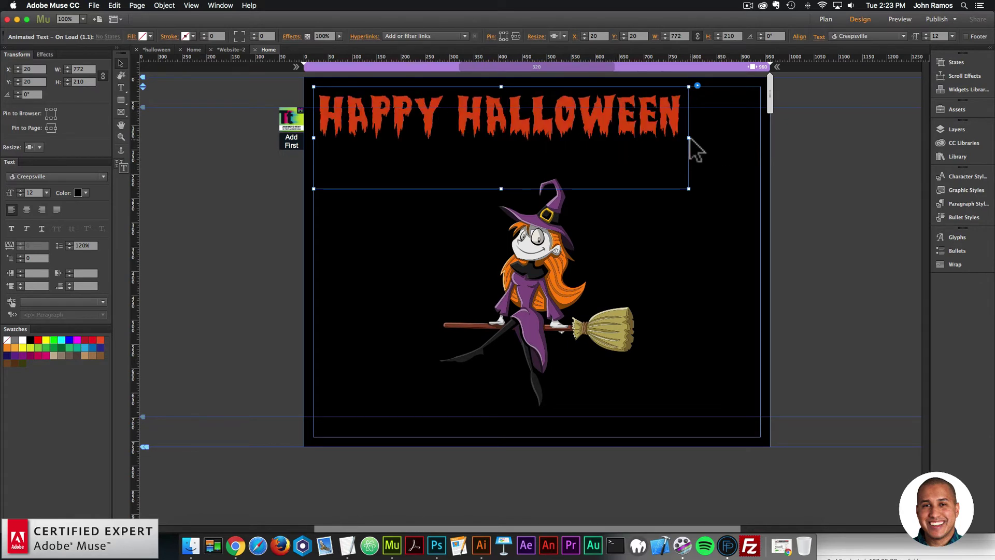
{"action": "left_click_drag", "start_coordinate": [689, 138], "coordinate": [629, 137]}
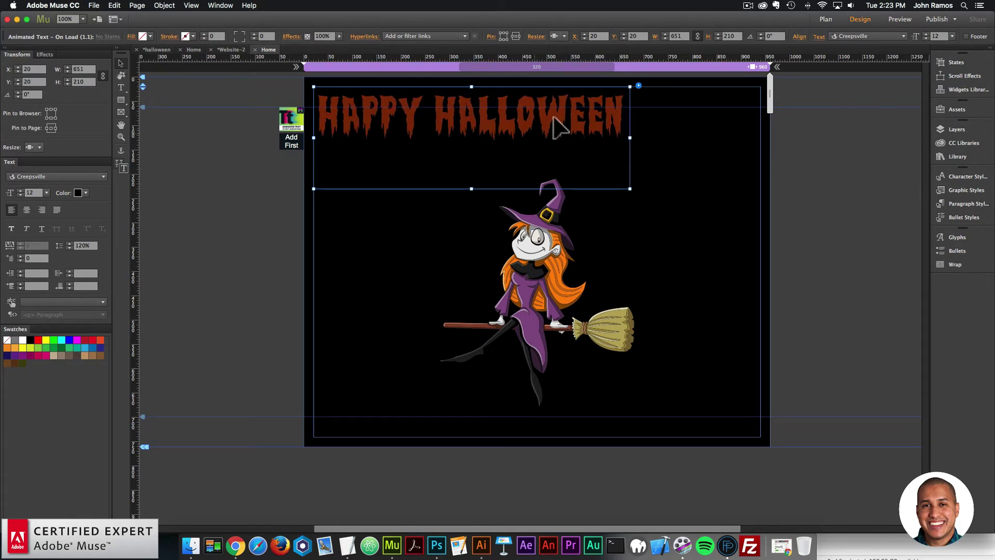
{"action": "left_click_drag", "start_coordinate": [473, 150], "coordinate": [539, 155]}
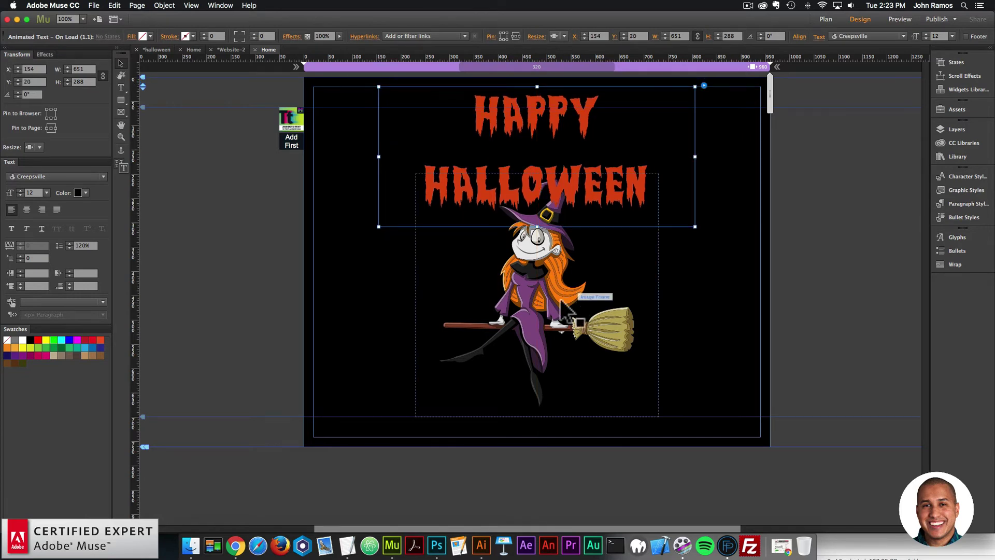
Set the HAPPY HALLOWEEN text's line height to 1.2 and shorten its widget above the witch image
{"action": "left_click", "coordinate": [703, 86]}
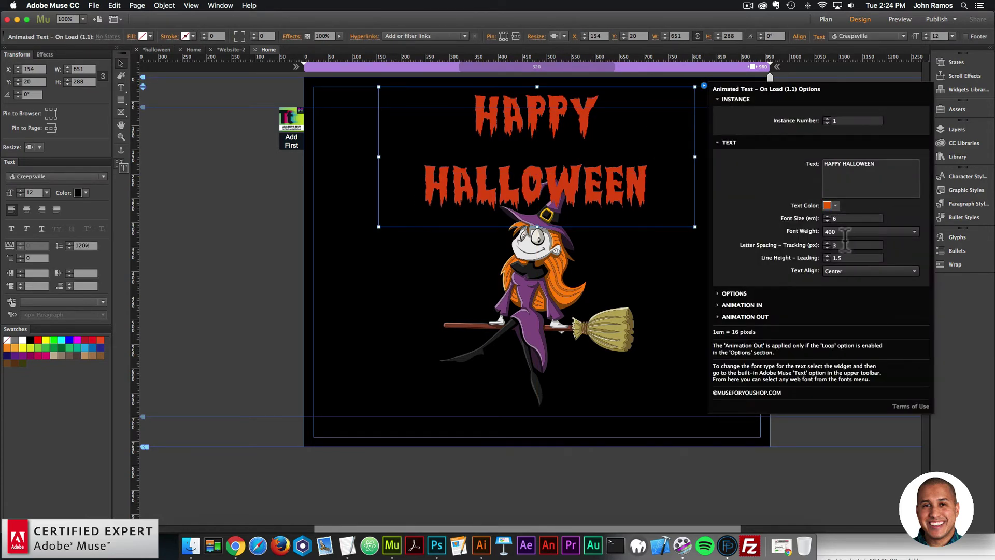
{"action": "left_click", "coordinate": [842, 258]}
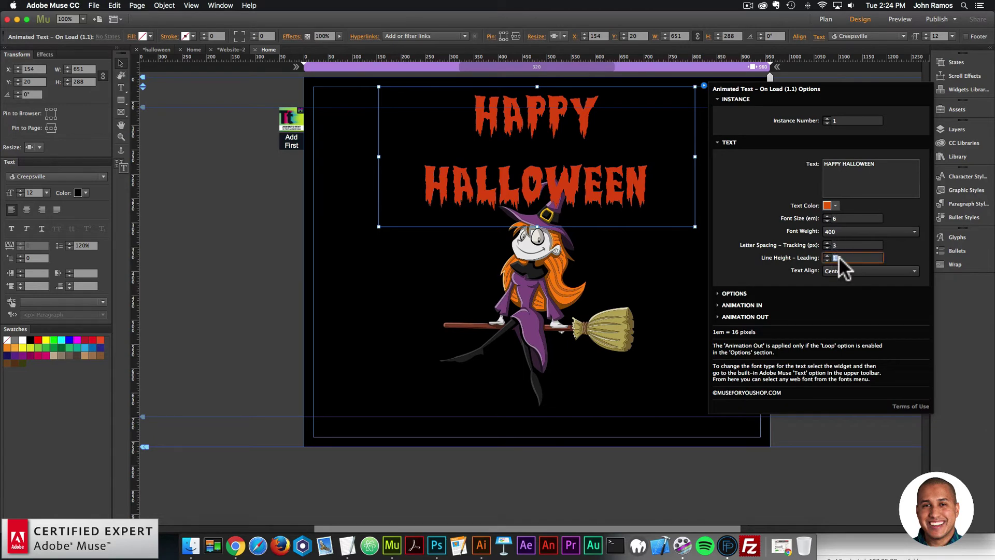
{"action": "type", "text": "2"}
{"action": "key", "text": "Return"}
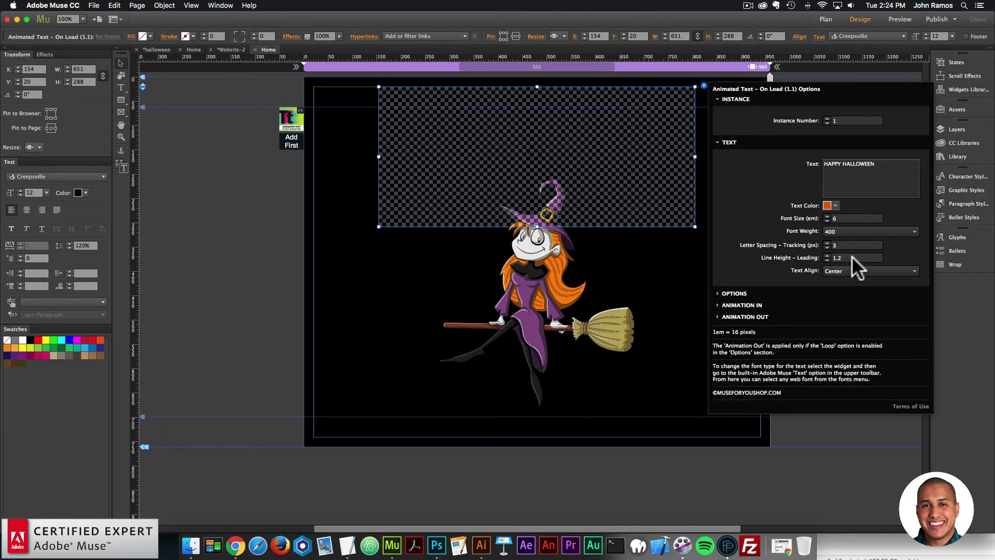
{"action": "left_click", "coordinate": [633, 184]}
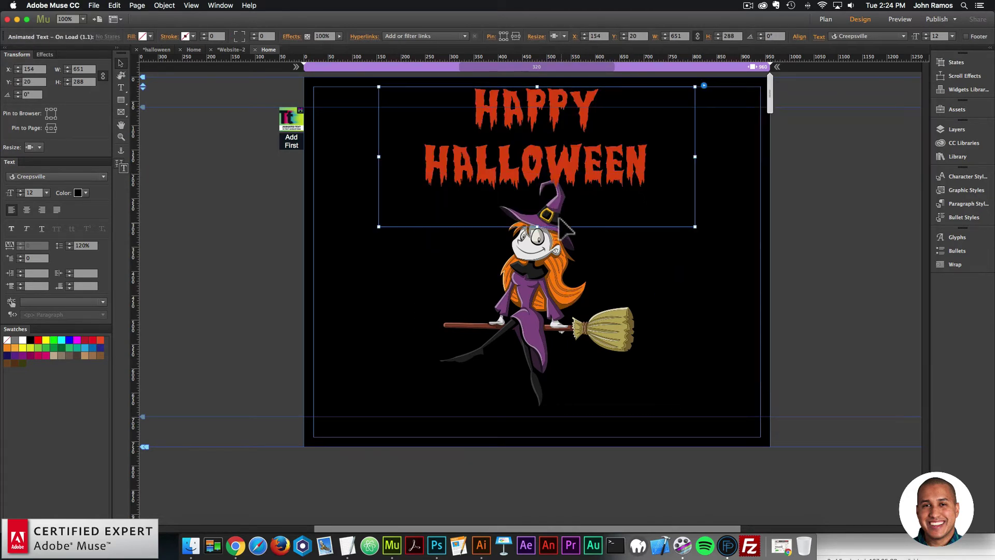
{"action": "left_click_drag", "start_coordinate": [542, 227], "coordinate": [538, 157]}
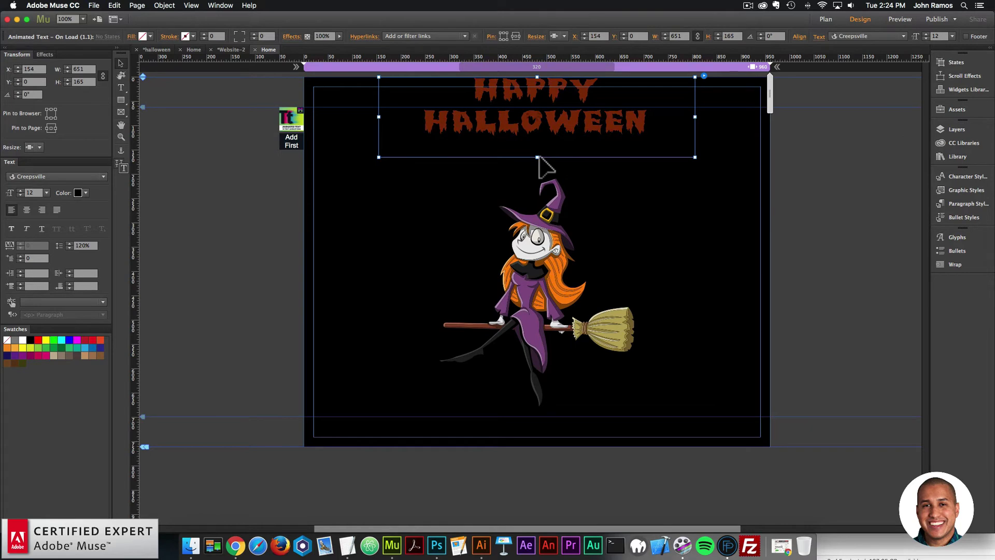
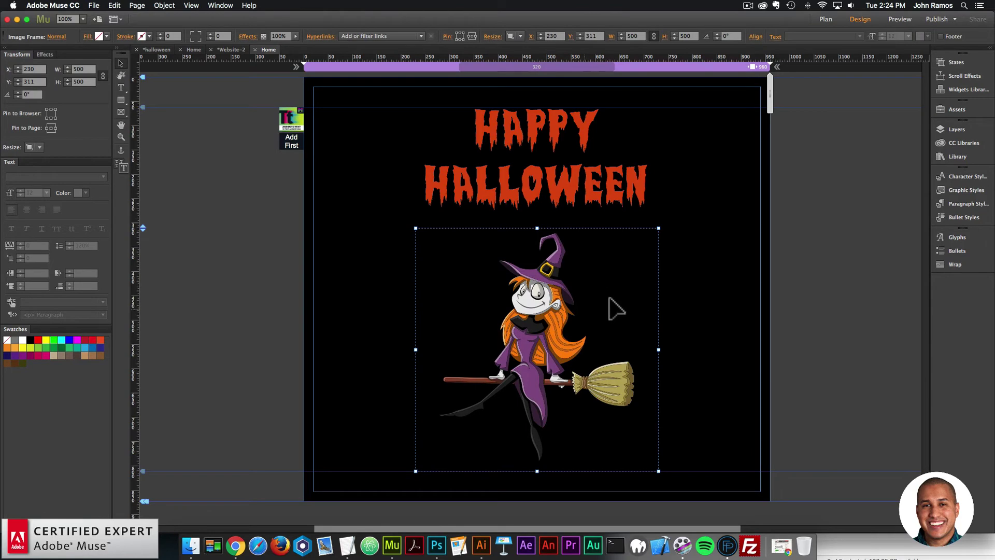
Search the library for muse motion, place the Muse Motion – 1 Motion widget beside the page's left edge and show its options
{"action": "left_click", "coordinate": [980, 157]}
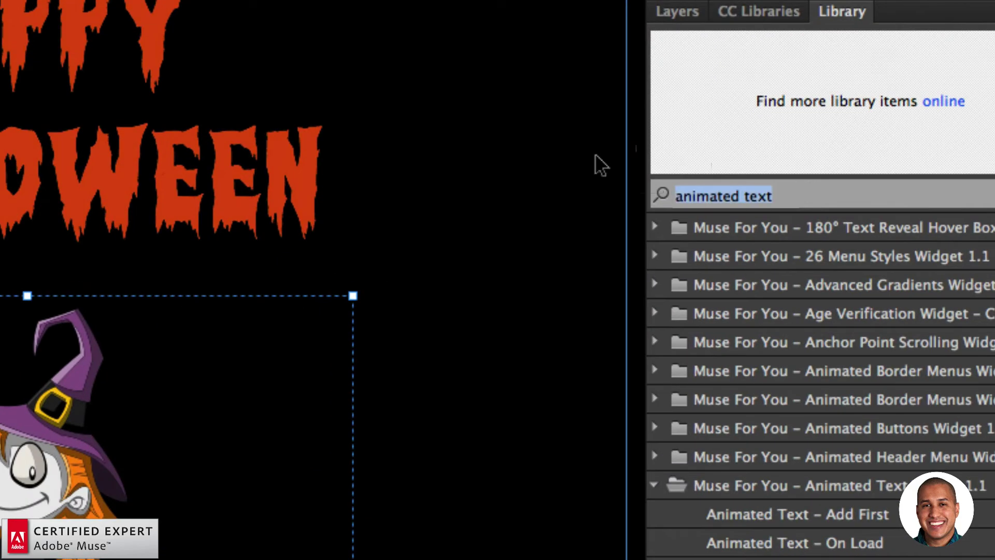
{"action": "type", "text": "muse motion"}
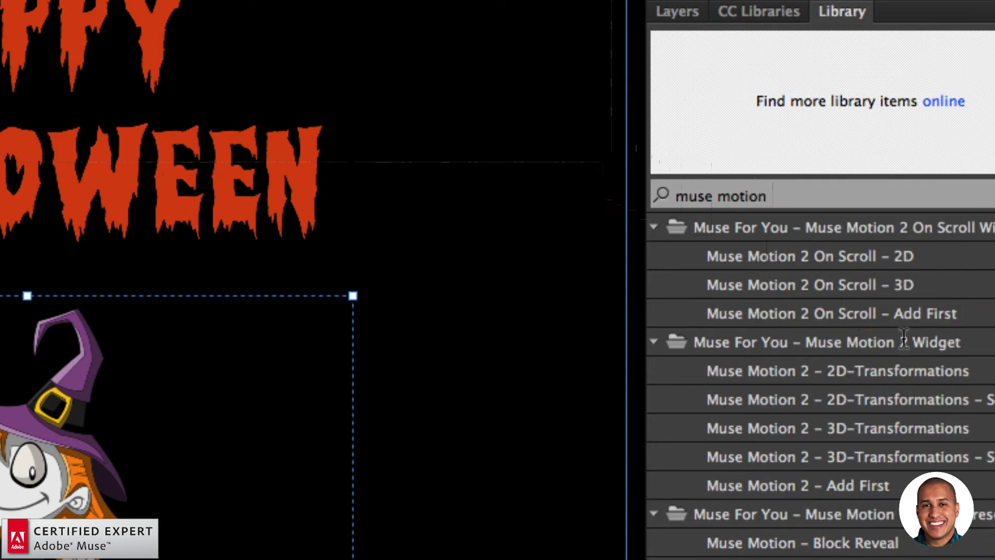
{"action": "scroll", "coordinate": [888, 331], "scroll_direction": "down", "scroll_amount": 5}
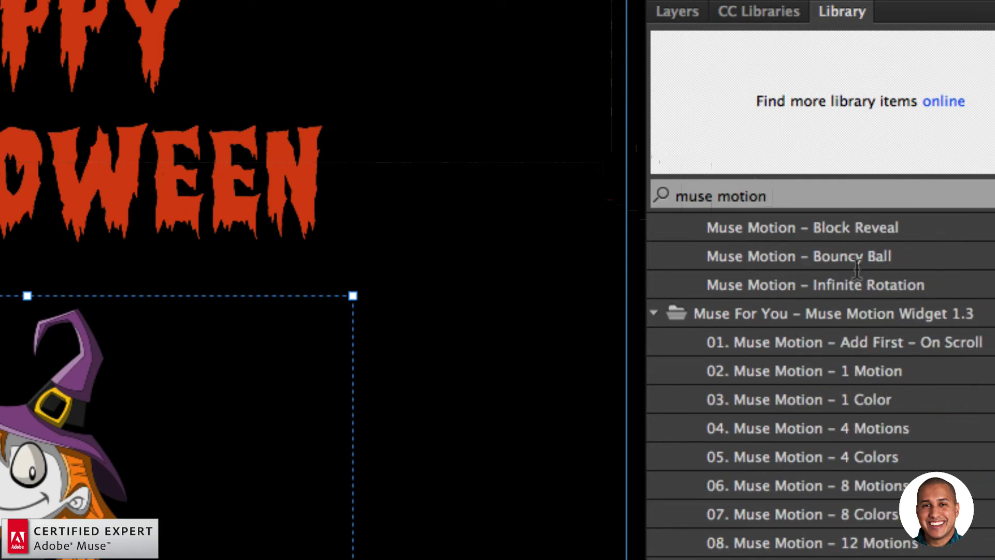
{"action": "left_click", "coordinate": [831, 246]}
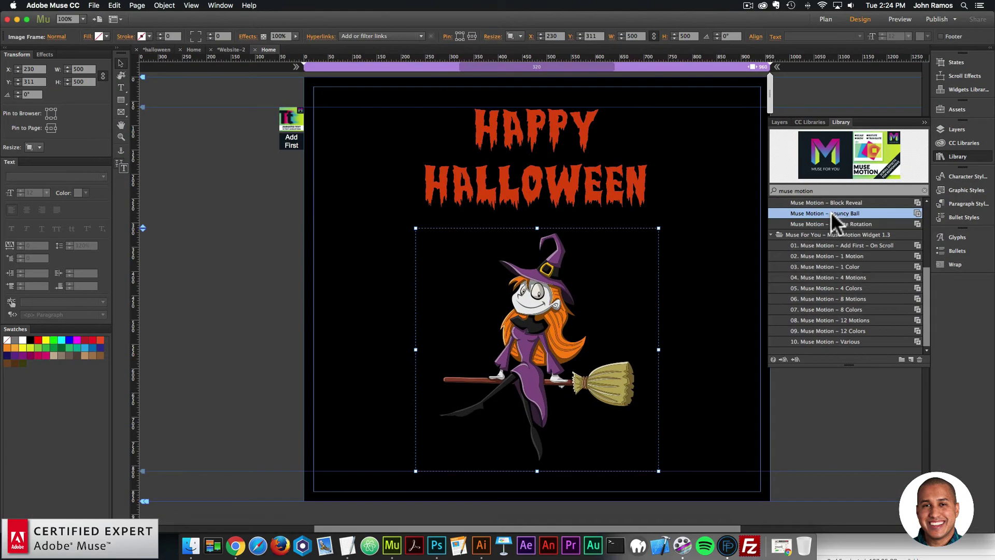
{"action": "left_click_drag", "start_coordinate": [837, 256], "coordinate": [291, 195]}
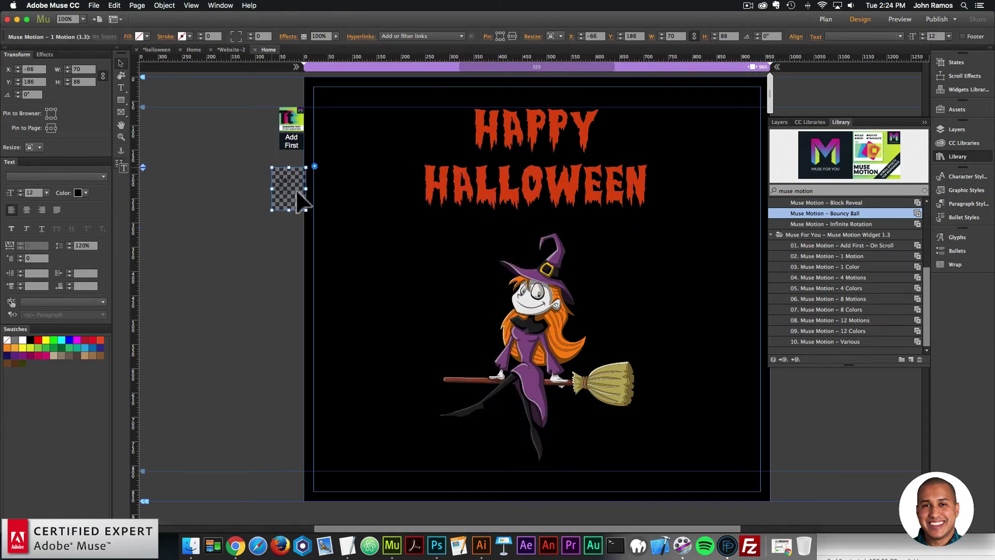
{"action": "left_click", "coordinate": [315, 166]}
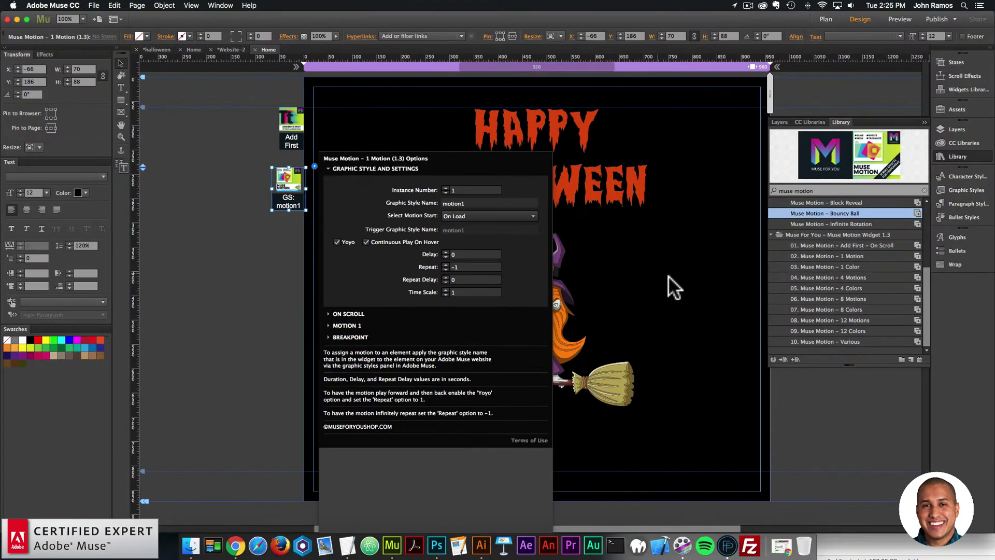
Create a graphic style from the witch image and name it motion1 to match the Muse Motion widget
{"action": "left_click", "coordinate": [975, 395]}
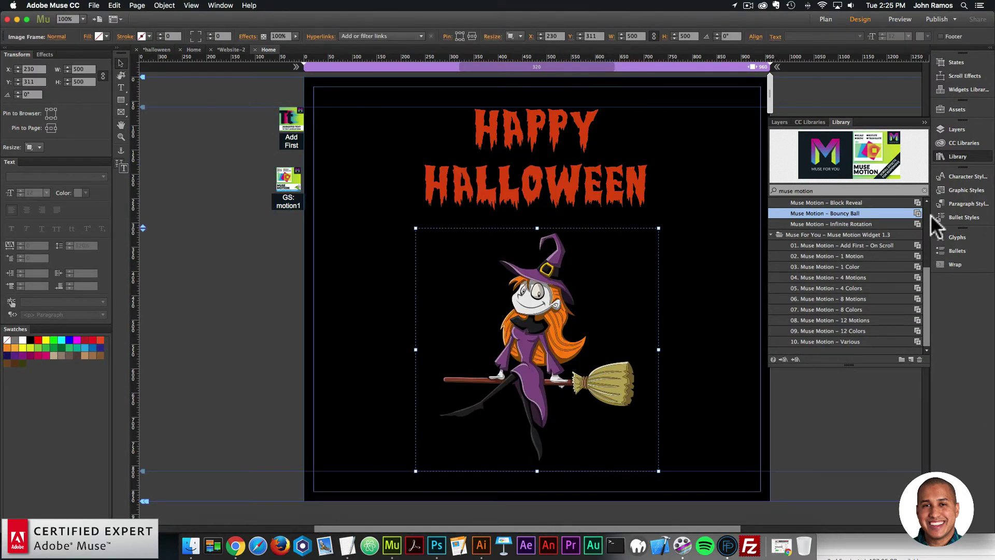
{"action": "left_click", "coordinate": [946, 188]}
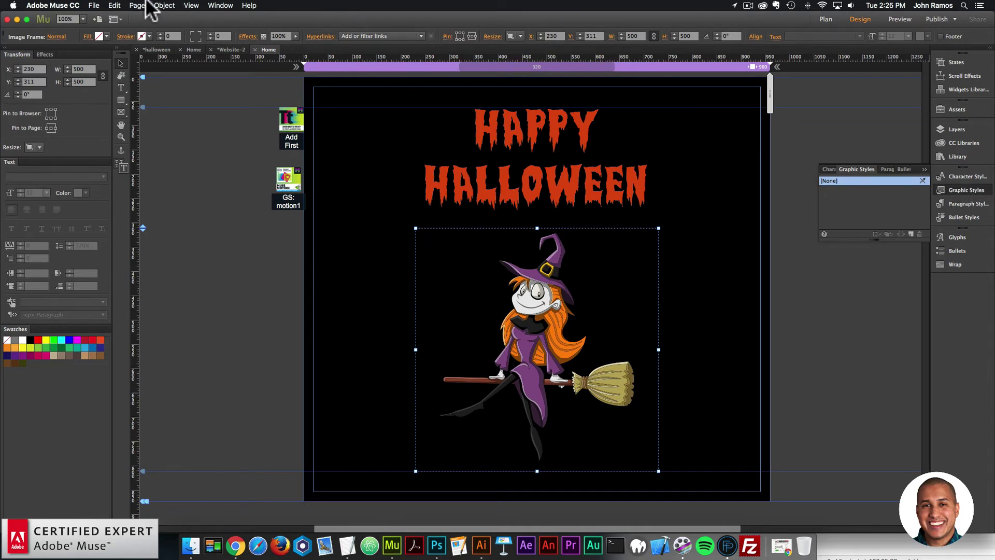
{"action": "left_click", "coordinate": [219, 5]}
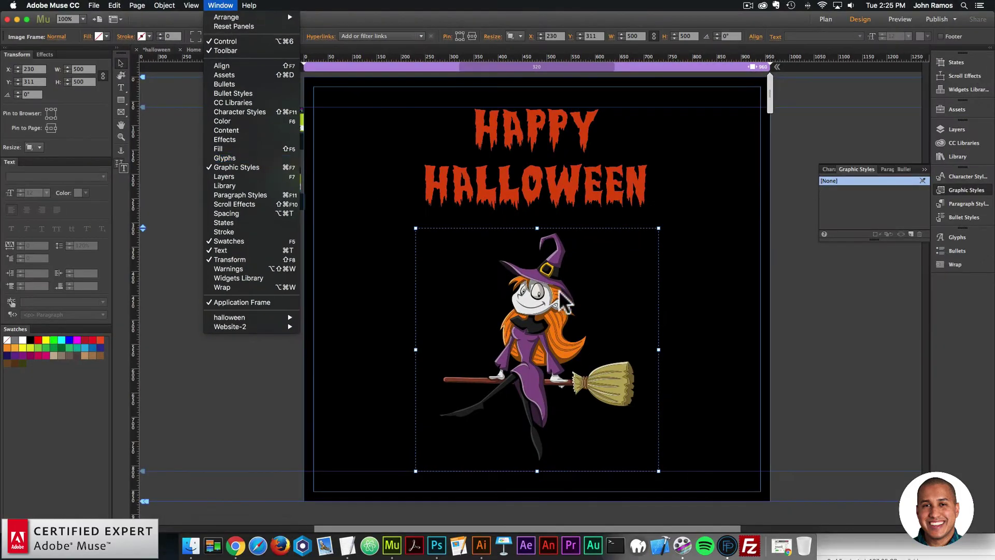
{"action": "left_click", "coordinate": [610, 308]}
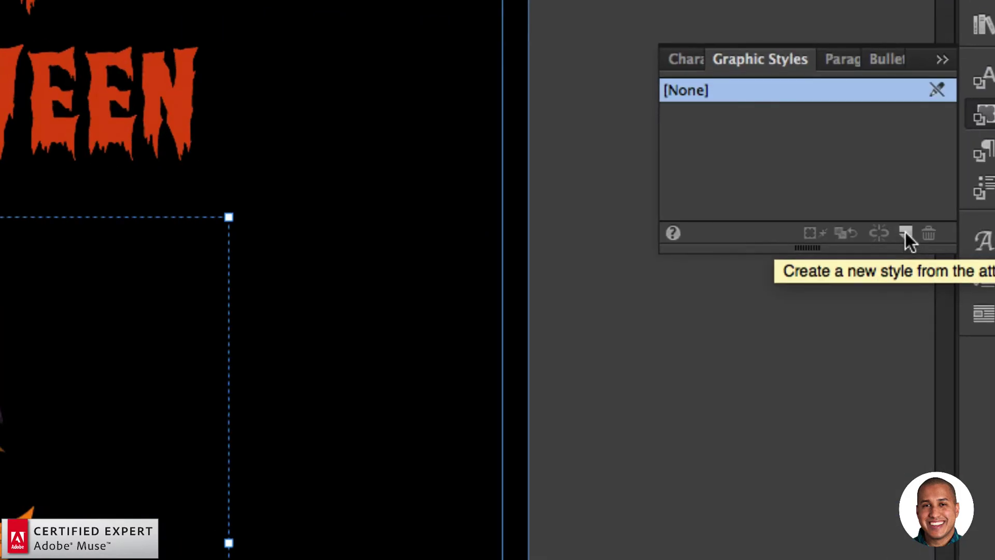
{"action": "left_click", "coordinate": [911, 234]}
{"action": "left_click", "coordinate": [830, 190]}
{"action": "double_click", "coordinate": [690, 116]}
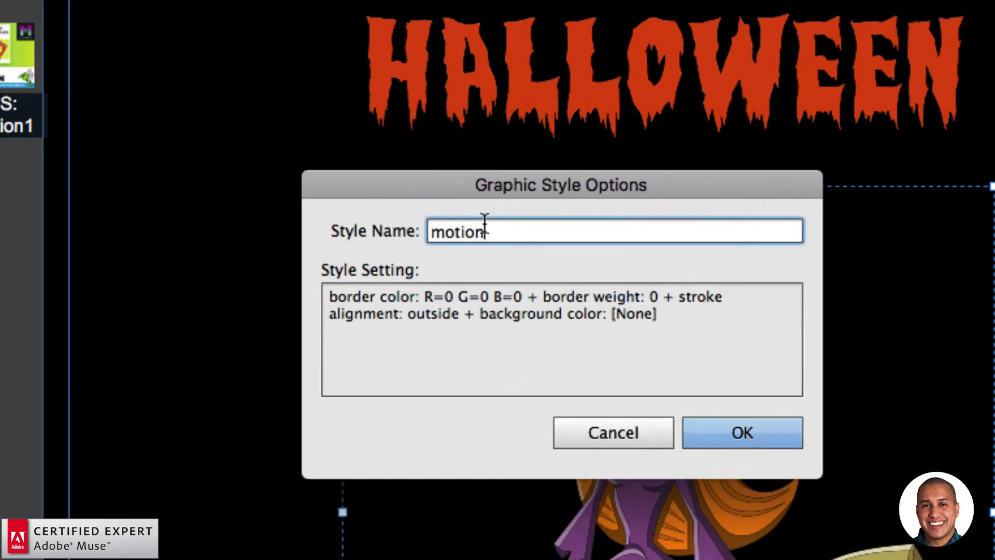
{"action": "type", "text": "motion1"}
{"action": "key", "text": "Return"}
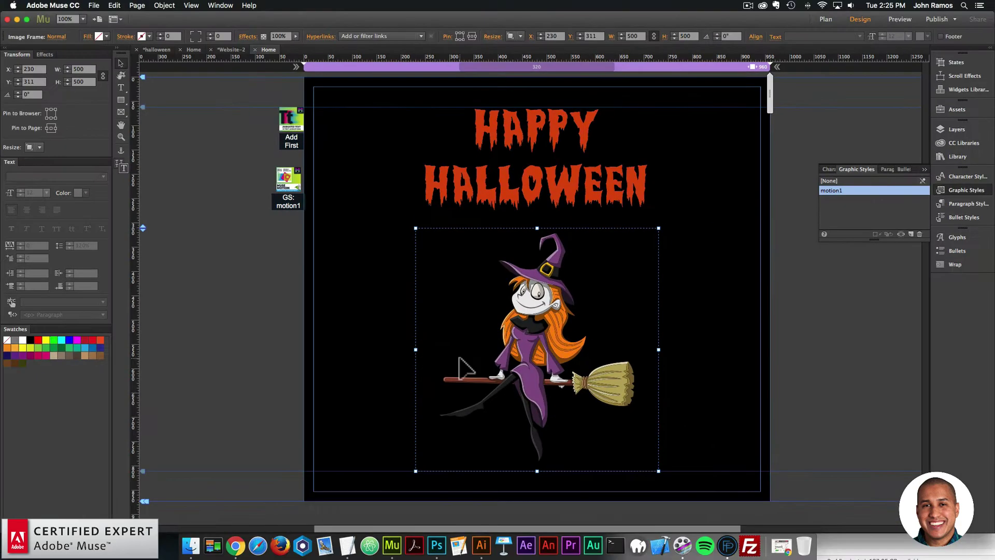
Check the motion widget's settings, preview the page in the browser to examine the animation, and return to Muse
{"action": "left_click", "coordinate": [300, 297]}
{"action": "left_click", "coordinate": [303, 186]}
{"action": "left_click", "coordinate": [314, 167]}
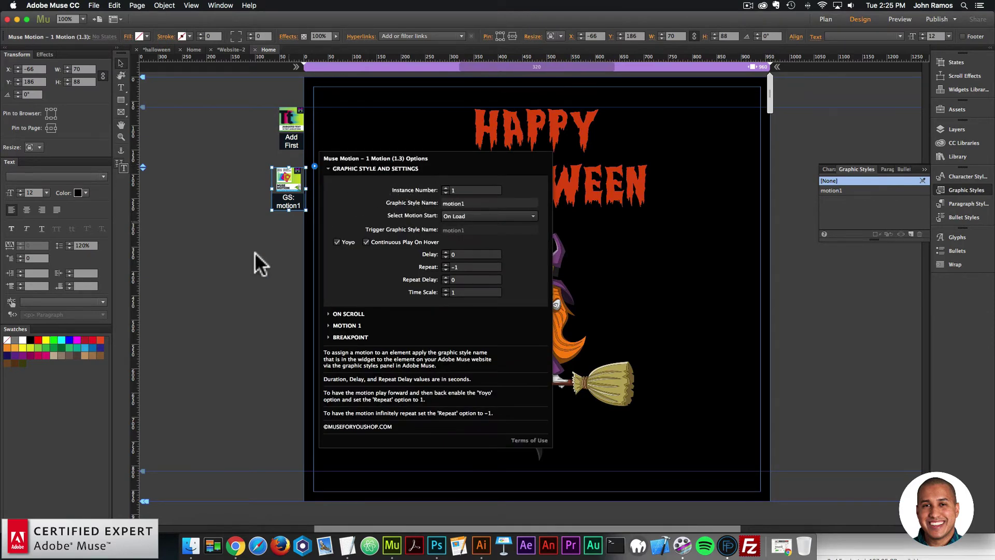
{"action": "left_click", "coordinate": [247, 271]}
{"action": "left_click", "coordinate": [96, 5]}
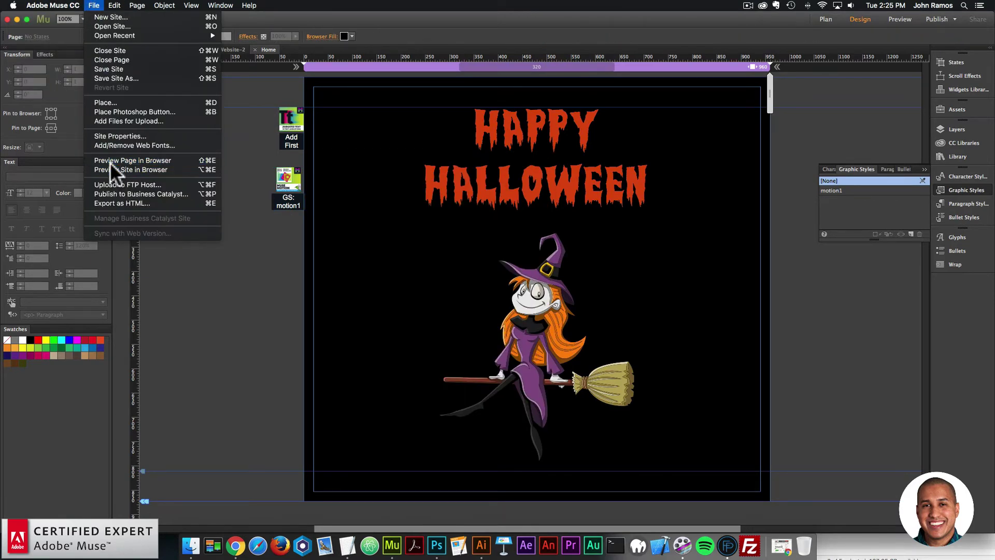
{"action": "left_click", "coordinate": [110, 162]}
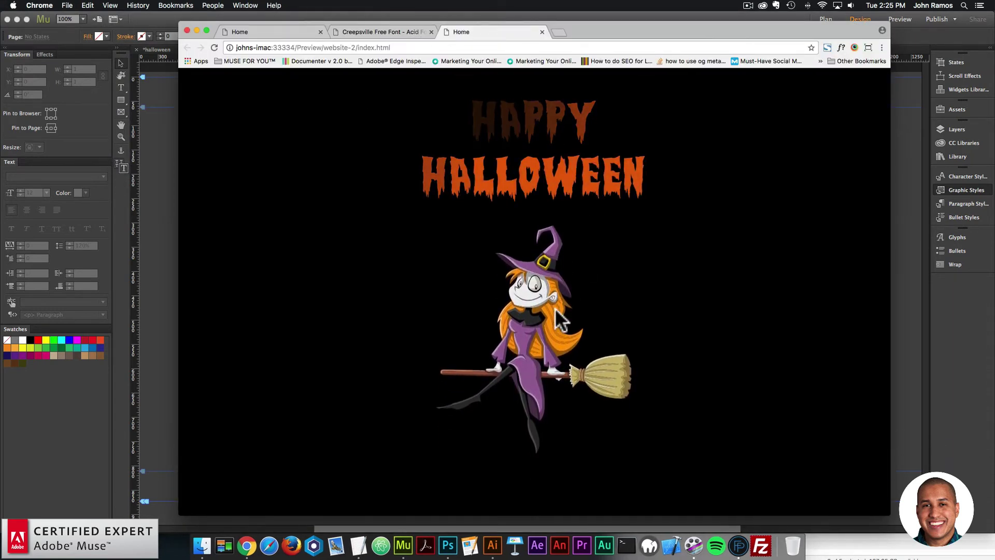
{"action": "left_click", "coordinate": [541, 32]}
{"action": "key", "text": "super+Tab"}
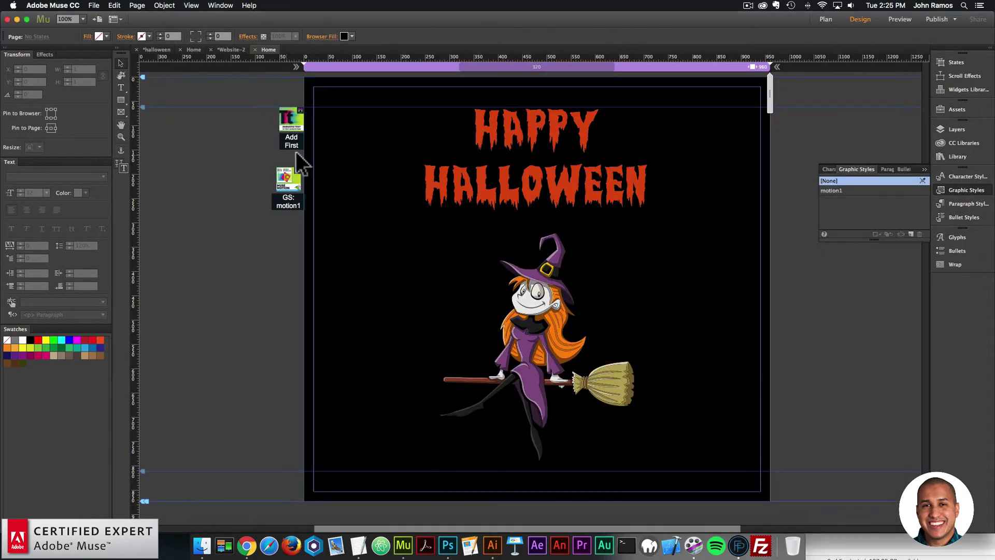
Set the Muse Motion widget's Motion 1 Translate Y motion value to 50 px
{"action": "left_click", "coordinate": [315, 166]}
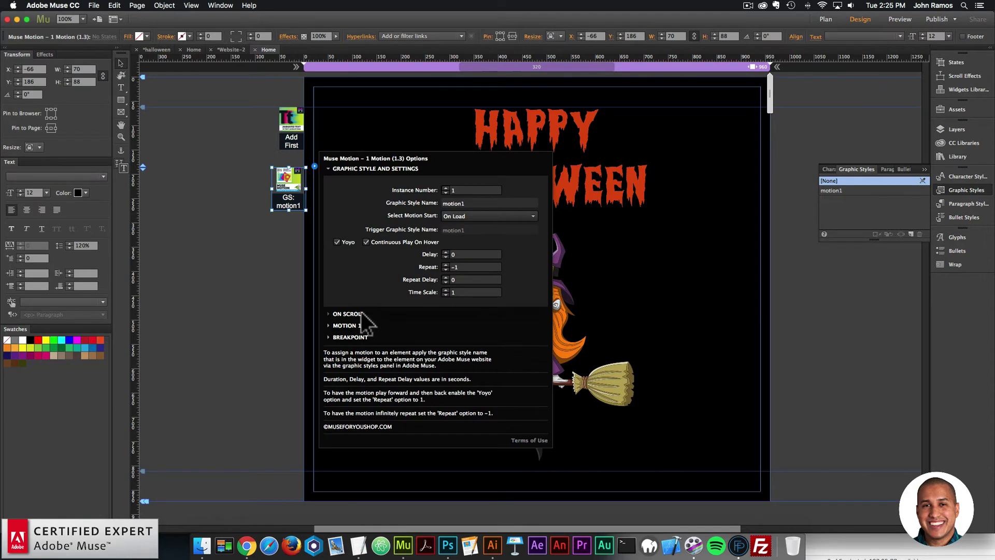
{"action": "left_click", "coordinate": [346, 325]}
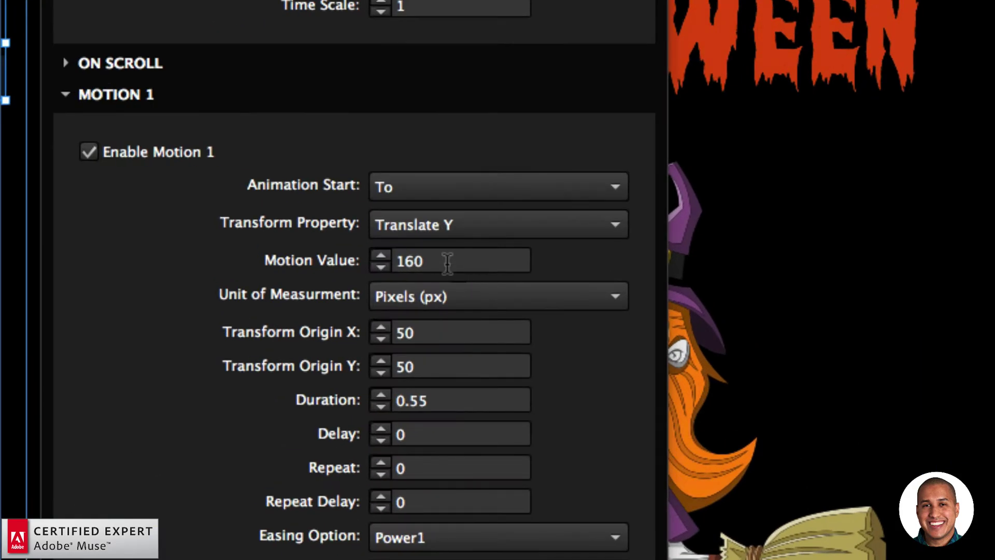
{"action": "double_click", "coordinate": [464, 270]}
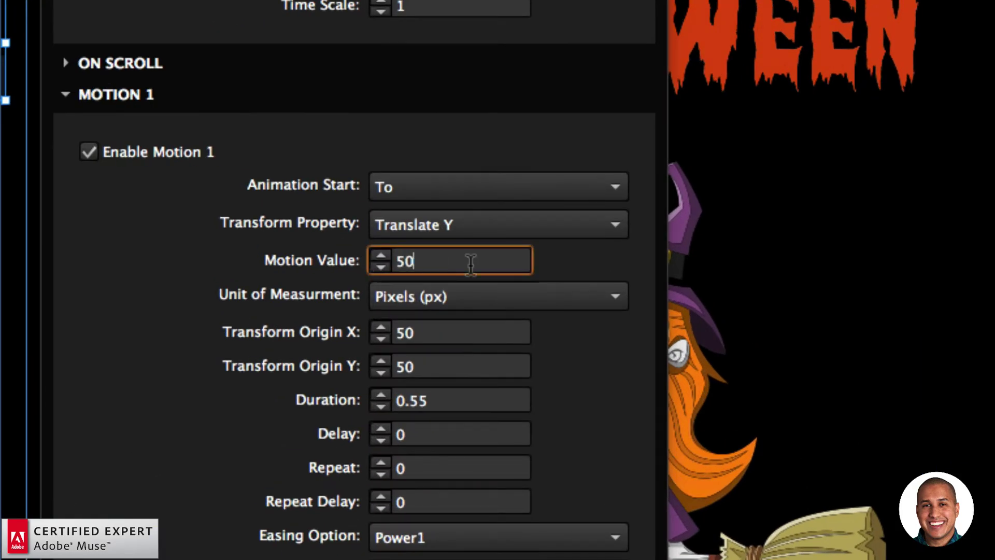
{"action": "key", "text": "Return"}
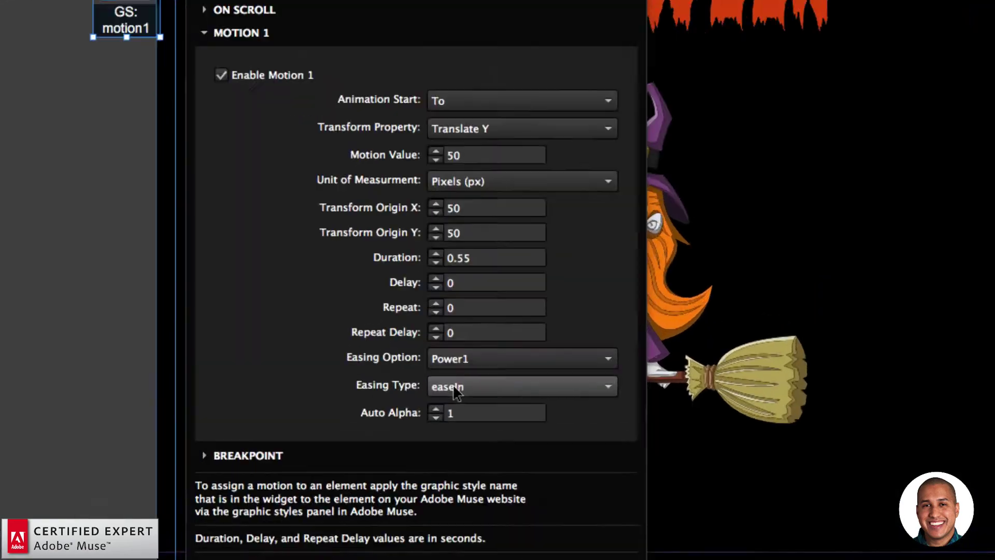
Set Motion 1's easing type to easeInOut and its duration to 2 seconds
{"action": "left_click", "coordinate": [456, 386]}
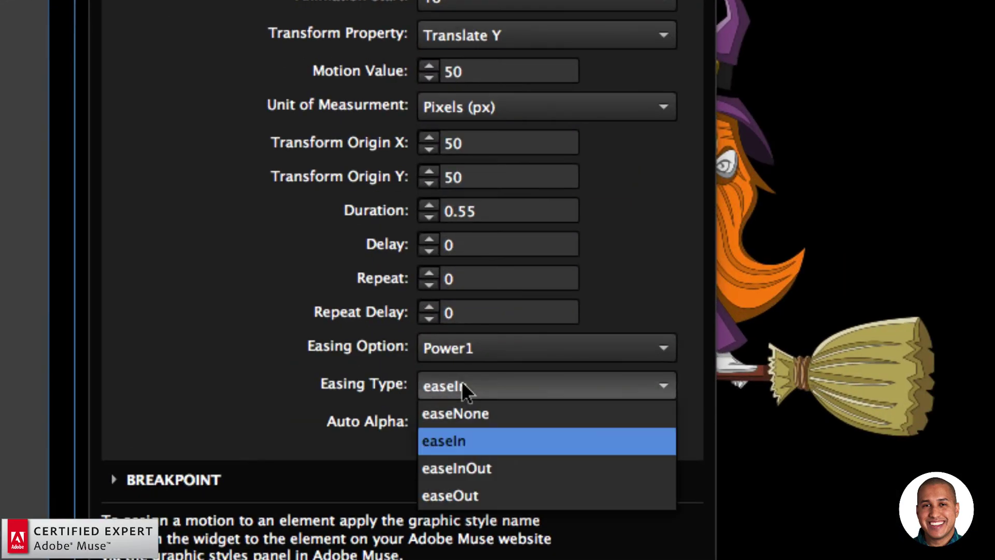
{"action": "left_click", "coordinate": [462, 468]}
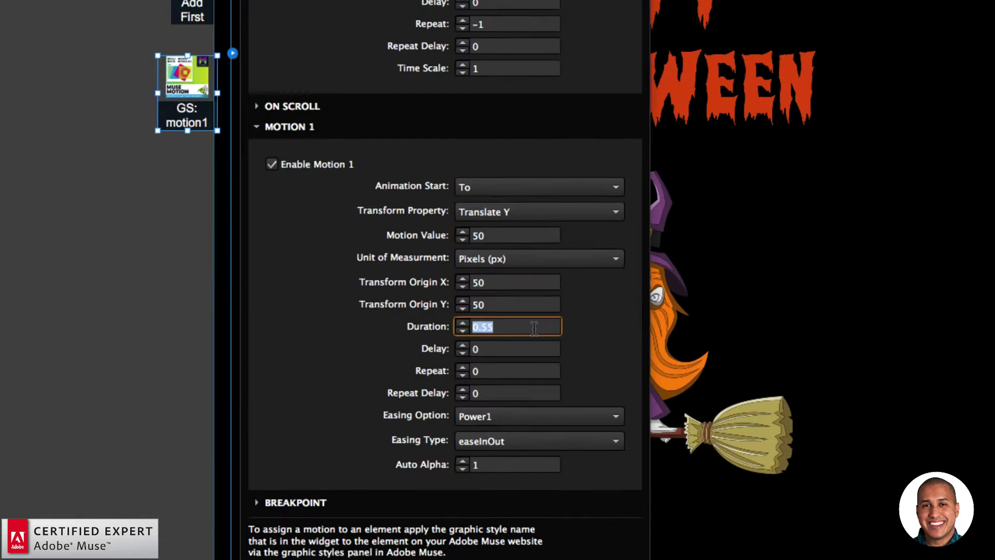
{"action": "type", "text": "2"}
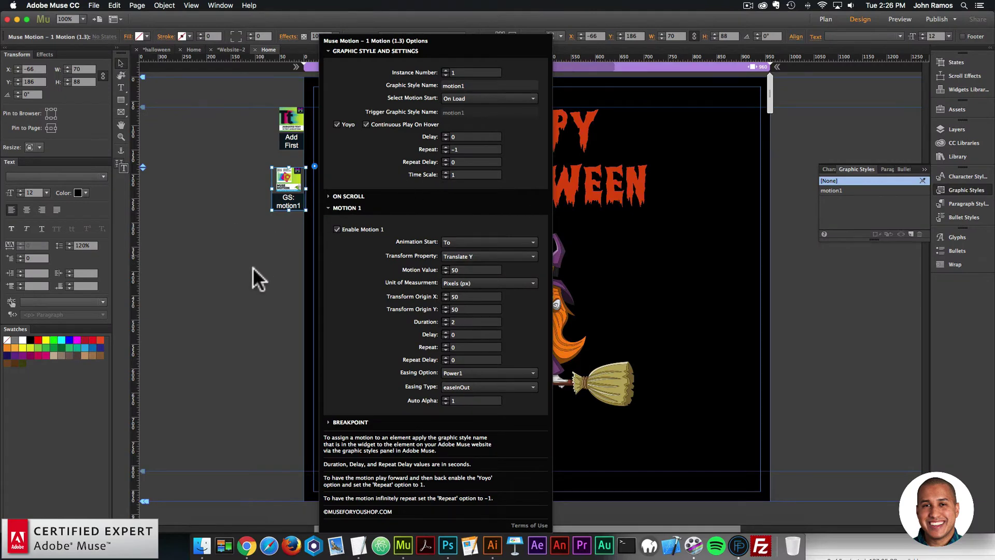
Close the widget options and preview the page in the browser to check the witch's floating motion
{"action": "left_click", "coordinate": [210, 177]}
{"action": "left_click", "coordinate": [94, 5]}
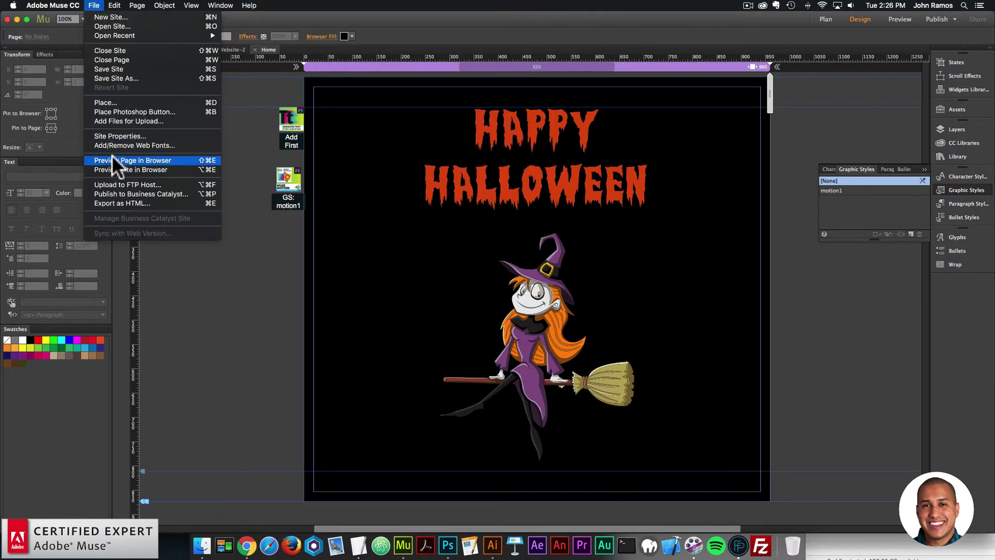
{"action": "left_click", "coordinate": [112, 160]}
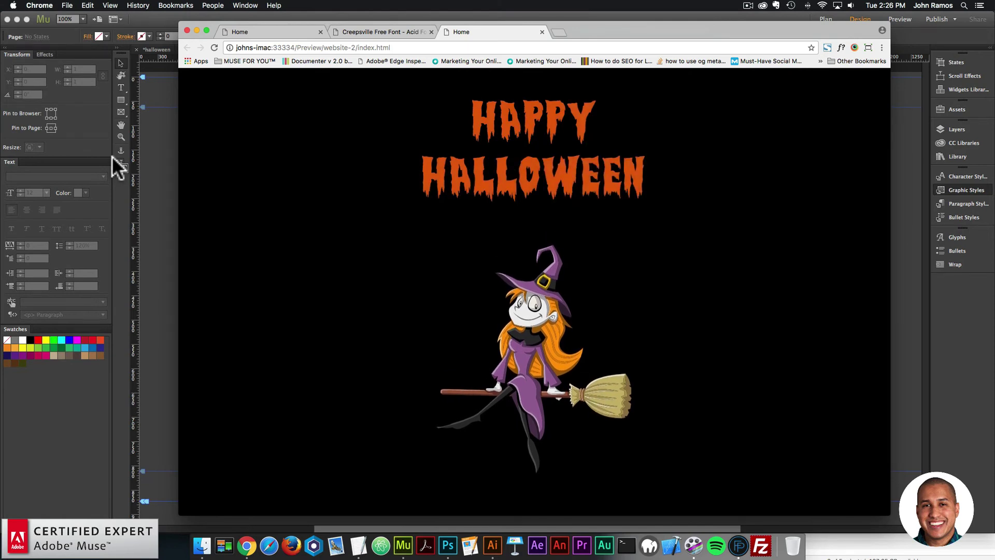
Return to Muse and set the Muse Motion widget's Motion 1 duration to 1 second
{"action": "left_click", "coordinate": [151, 184]}
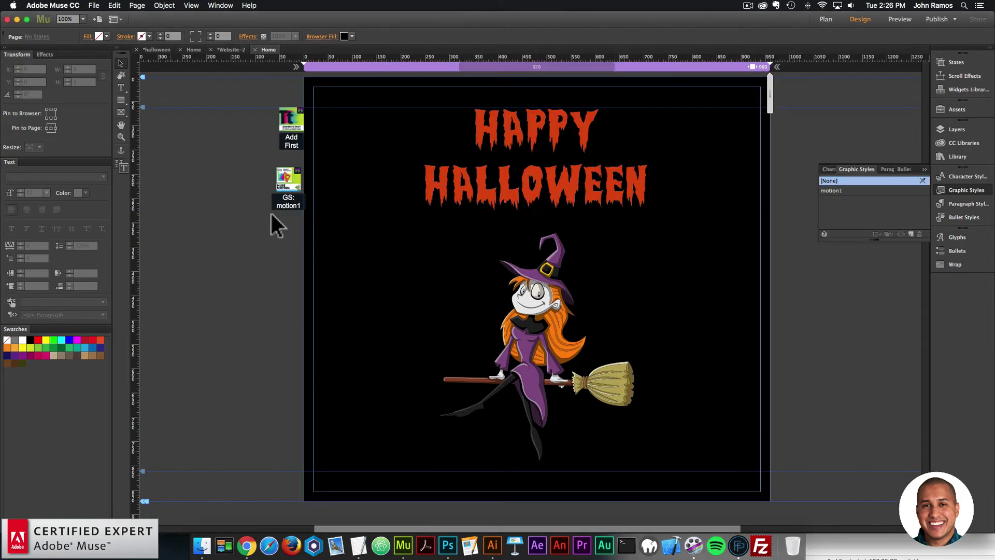
{"action": "left_click", "coordinate": [303, 175]}
{"action": "left_click", "coordinate": [314, 165]}
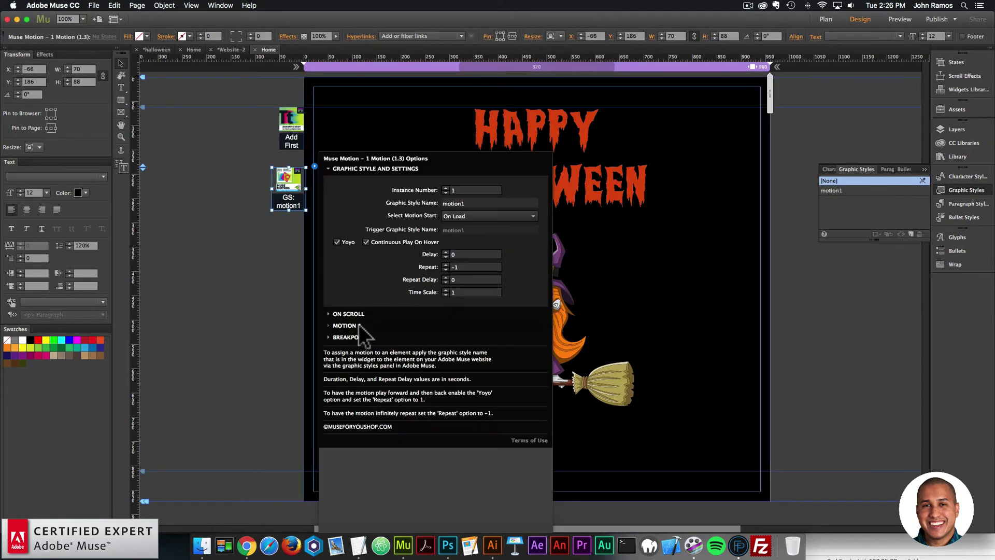
{"action": "left_click", "coordinate": [345, 326]}
{"action": "left_click", "coordinate": [465, 323]}
{"action": "key", "text": "BackSpace"}
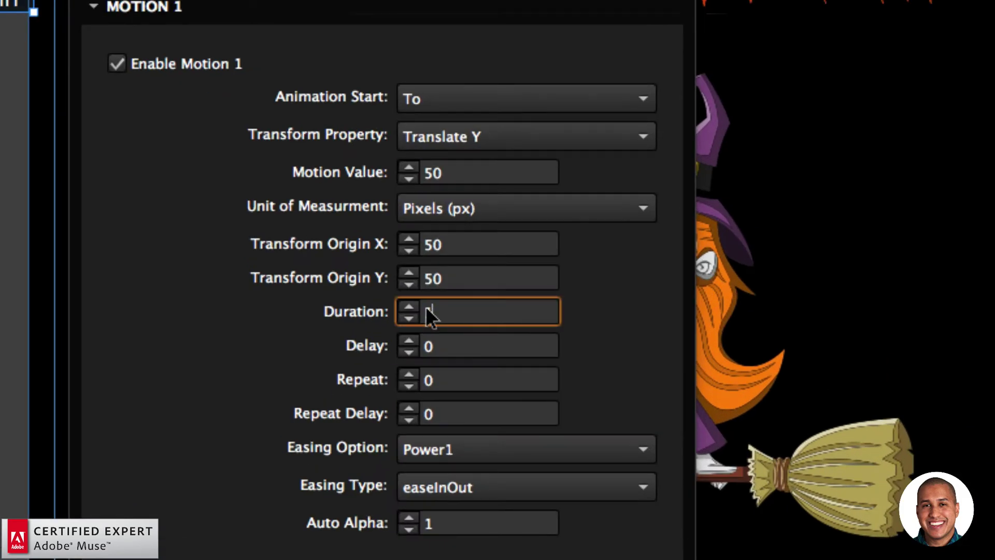
{"action": "type", "text": "1"}
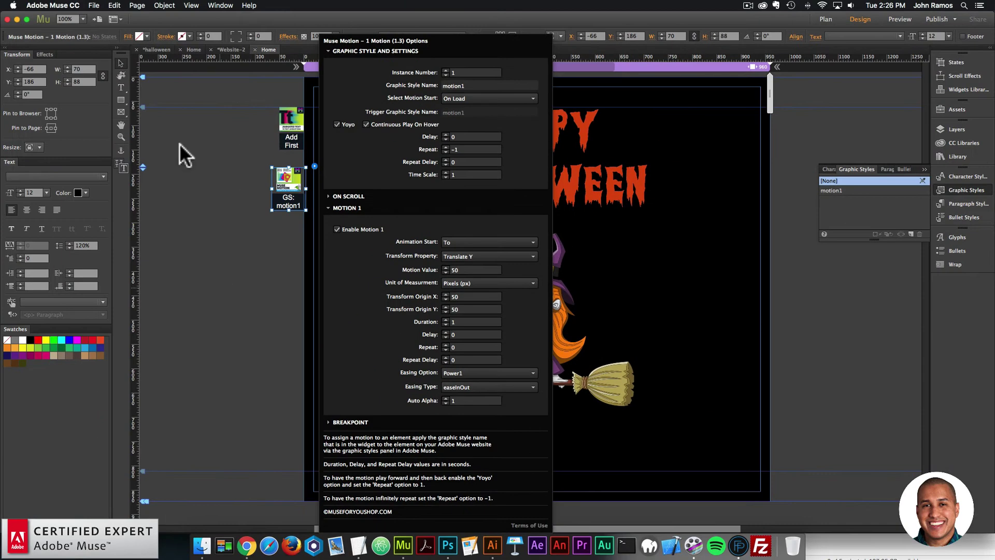
Preview the page in the browser to check the speed of the witch's motion, and return to Muse
{"action": "left_click", "coordinate": [94, 5]}
{"action": "left_click", "coordinate": [99, 155]}
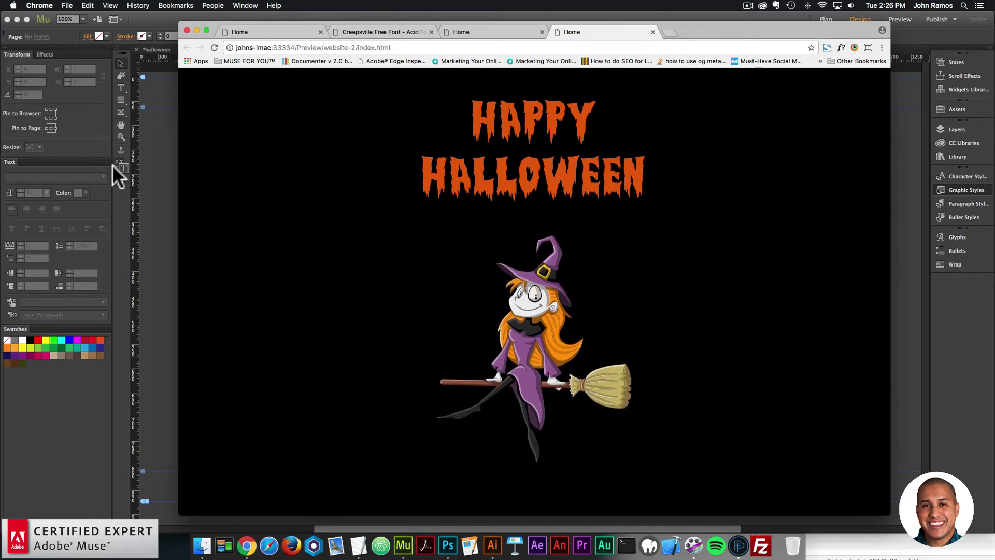
{"action": "left_click", "coordinate": [112, 164]}
Set the Muse Motion widget's Motion 1 duration to 1.5 seconds
{"action": "left_click", "coordinate": [295, 188]}
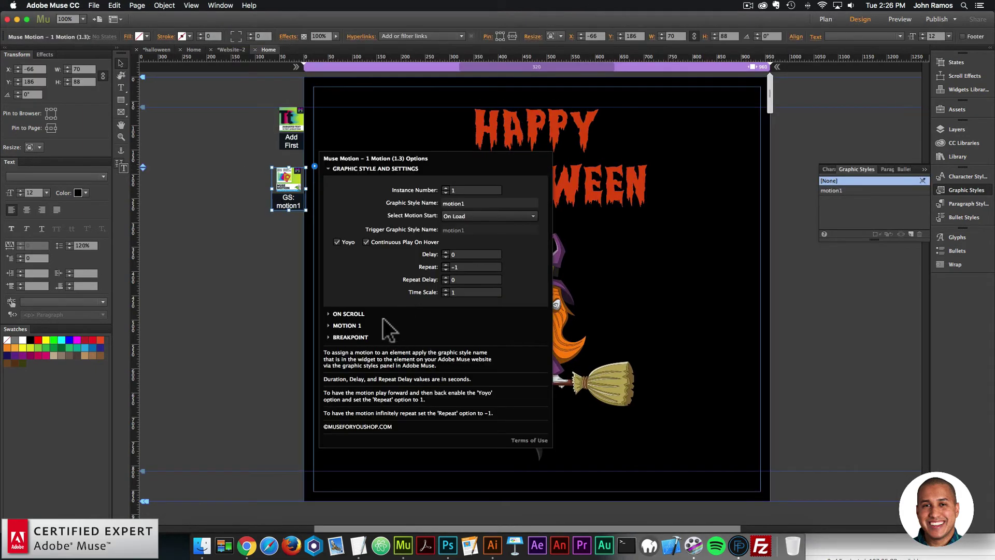
{"action": "left_click", "coordinate": [432, 327]}
{"action": "left_click", "coordinate": [472, 320]}
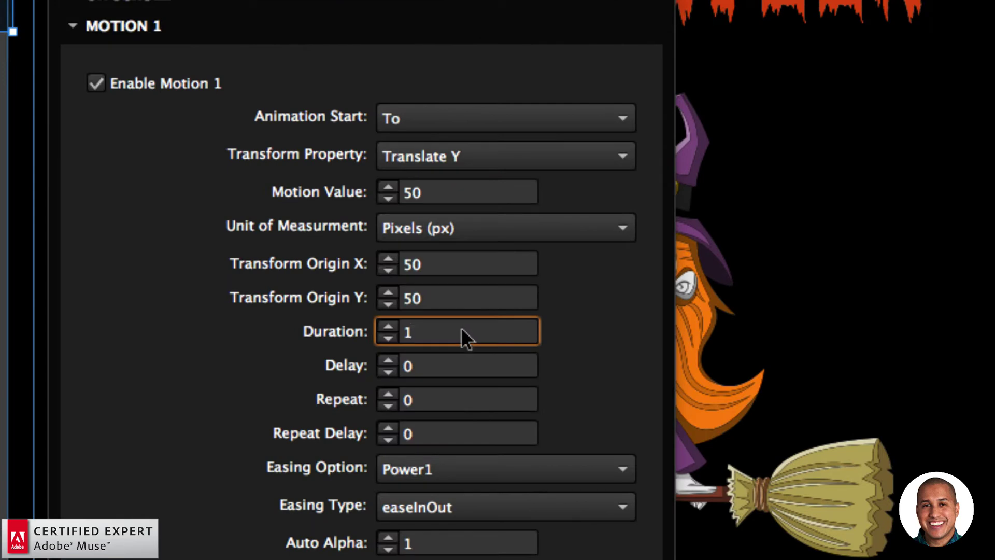
{"action": "type", "text": ".5"}
{"action": "key", "text": "Return"}
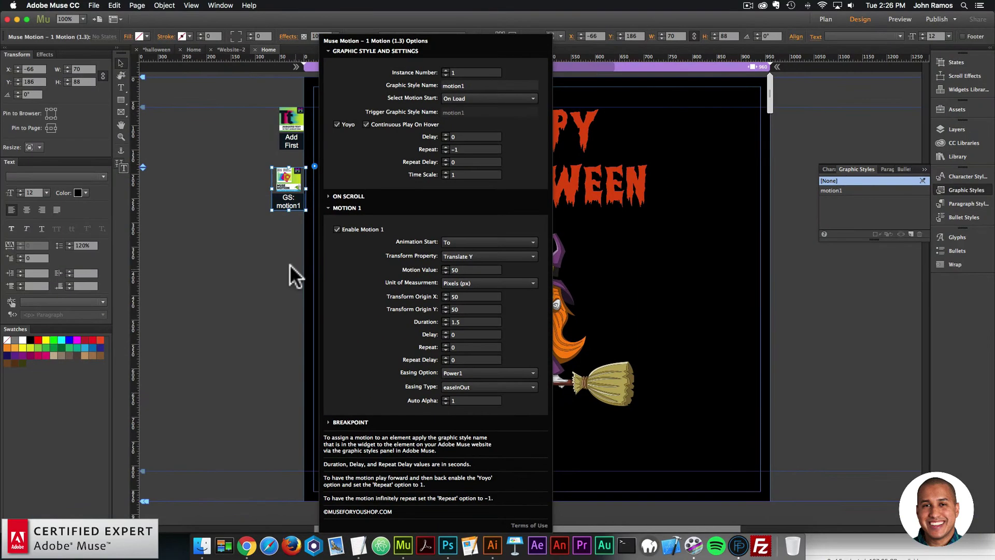
Close the widget options, preview the text and witch animations in the browser, and return to Muse
{"action": "left_click", "coordinate": [291, 269]}
{"action": "left_click", "coordinate": [94, 5]}
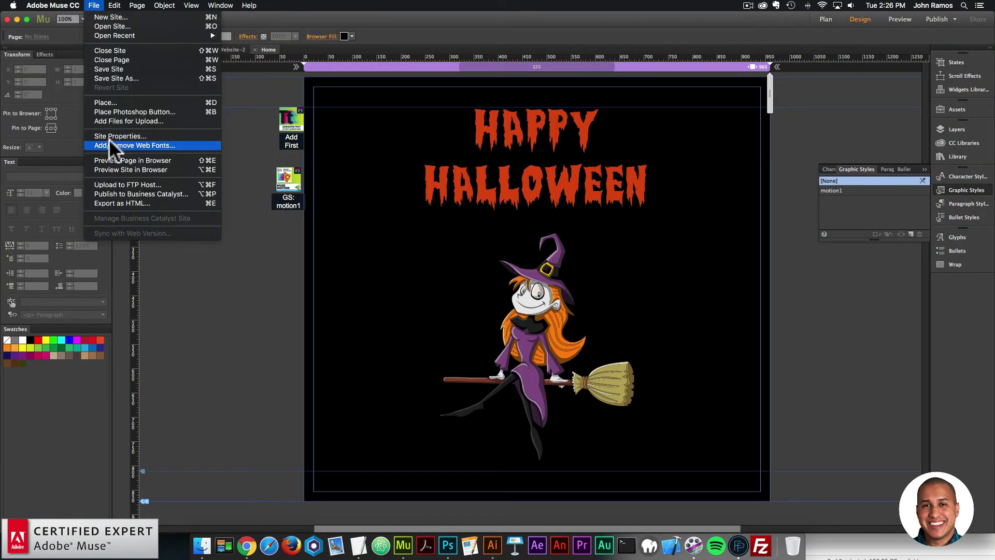
{"action": "left_click", "coordinate": [116, 160]}
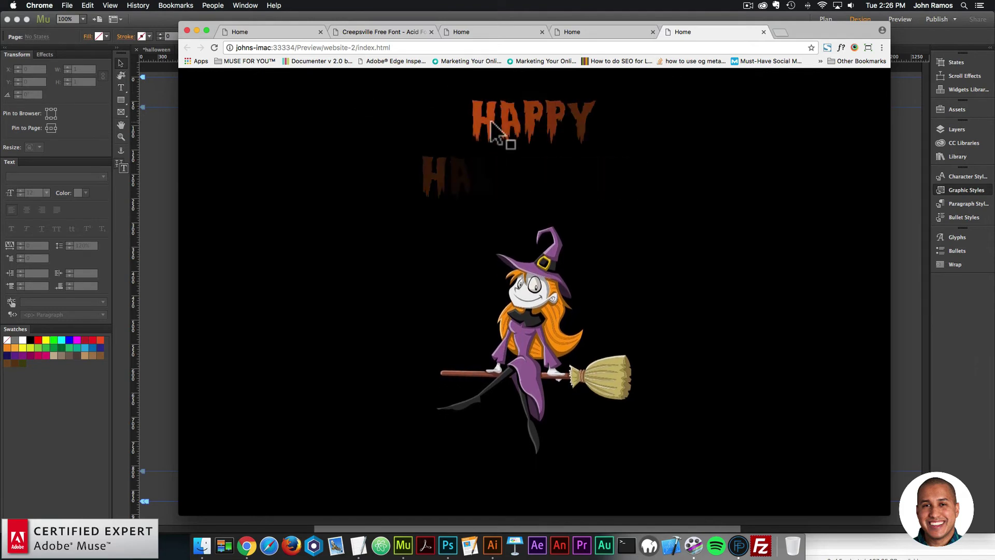
{"action": "left_click", "coordinate": [151, 196]}
Examine the options of the Add First and On Load animated text widgets, including the On Load widget's Options section
{"action": "left_click", "coordinate": [295, 120]}
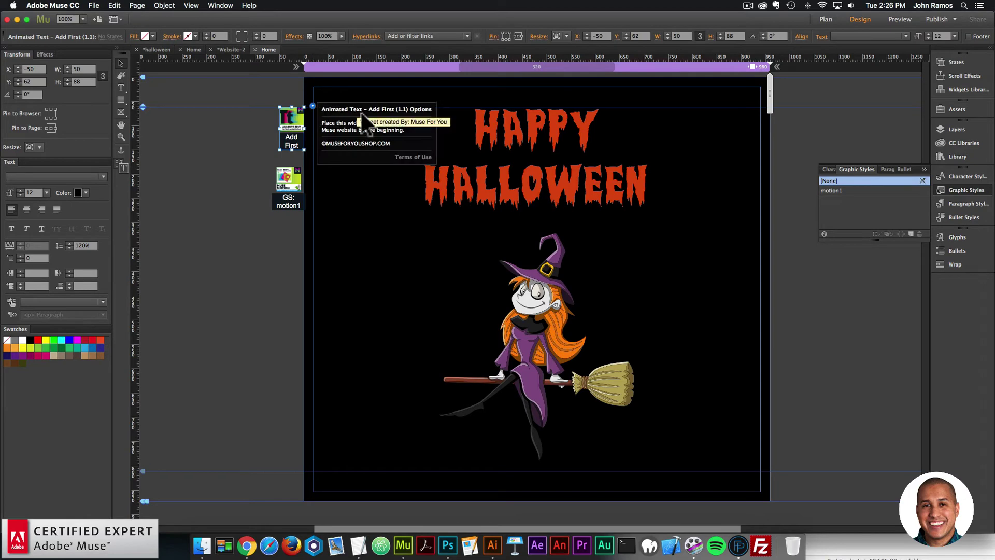
{"action": "left_click", "coordinate": [397, 199]}
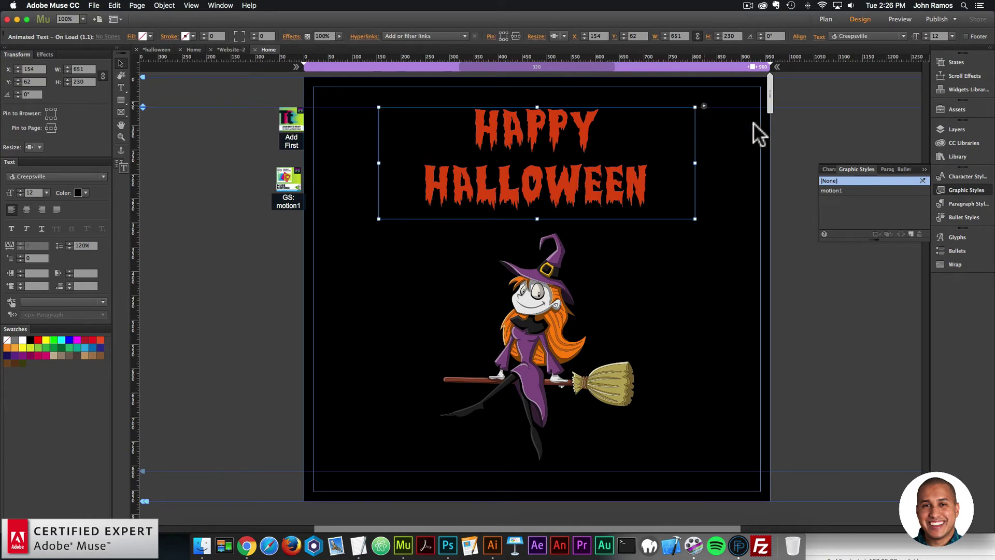
{"action": "left_click", "coordinate": [704, 106]}
{"action": "left_click", "coordinate": [734, 314]}
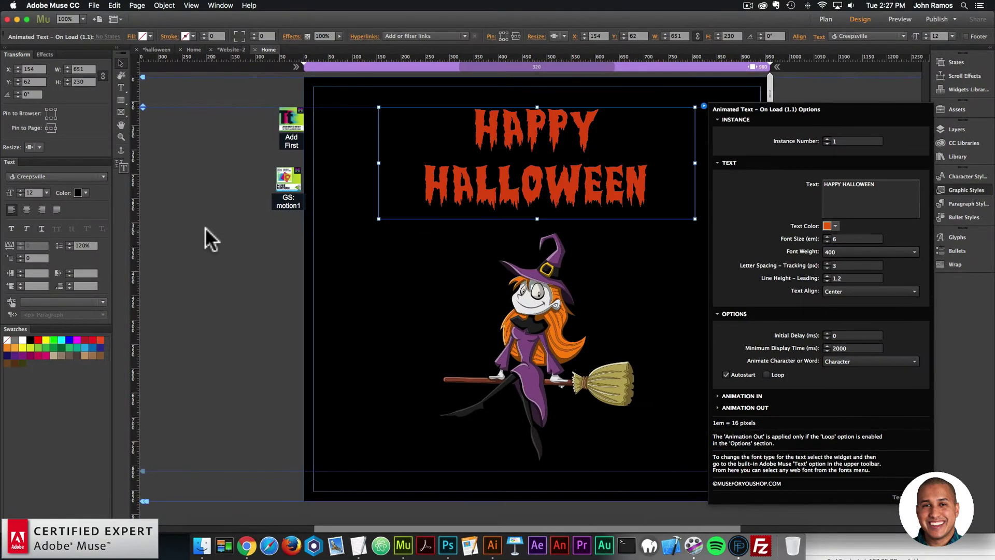
{"action": "left_click", "coordinate": [207, 238]}
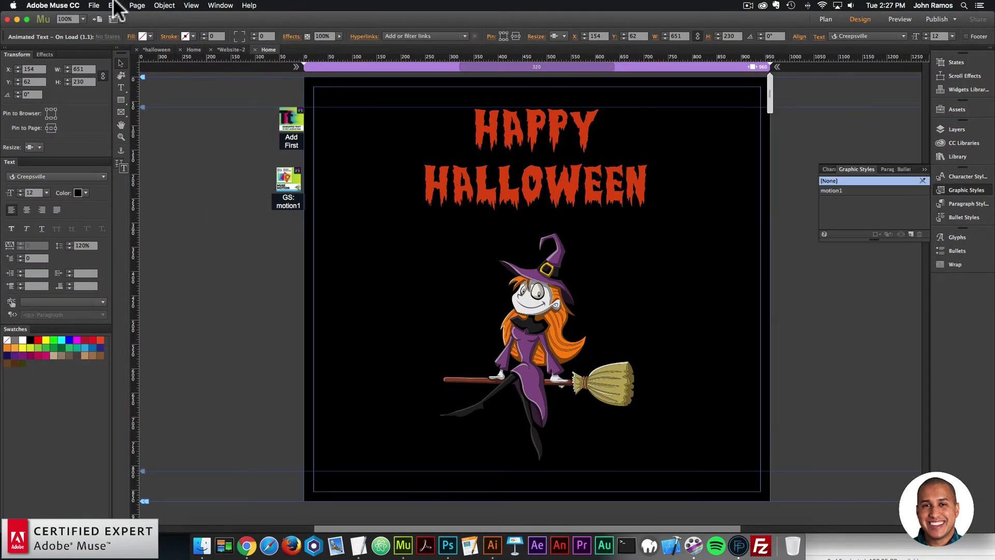
Preview the page in the browser, compare it with the finished halloween page preview, and return to Muse
{"action": "left_click", "coordinate": [94, 5]}
{"action": "left_click", "coordinate": [125, 159]}
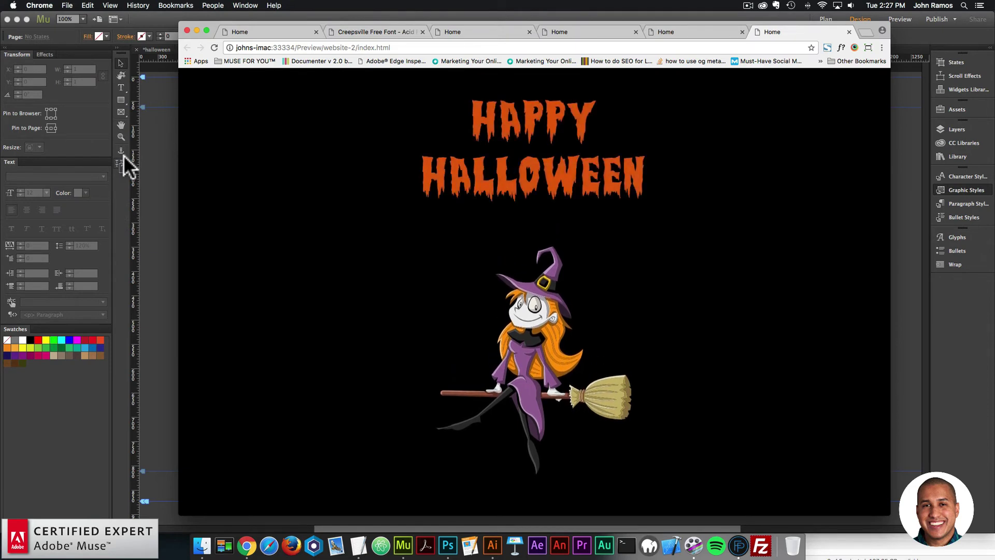
{"action": "left_click", "coordinate": [270, 27]}
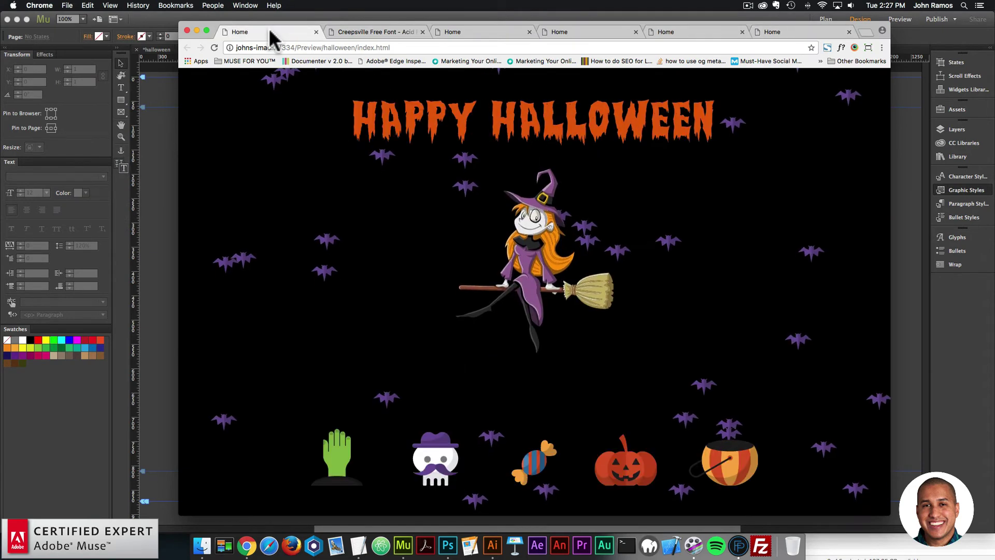
{"action": "left_click", "coordinate": [760, 31]}
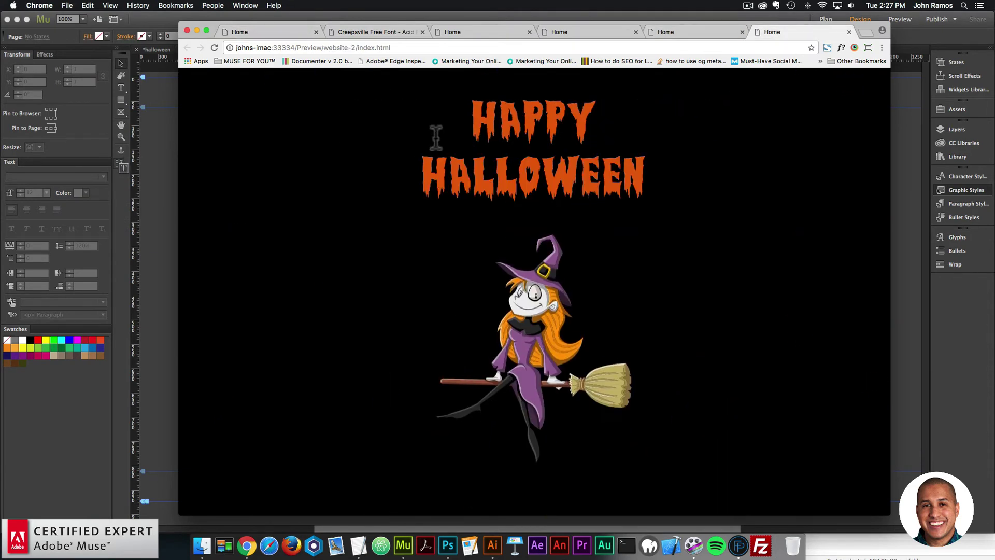
{"action": "left_click", "coordinate": [135, 174]}
Widen the HAPPY HALLOWEEN text widget to about 862 px and centre it horizontally on the page
{"action": "left_click_drag", "start_coordinate": [750, 166], "coordinate": [761, 166]}
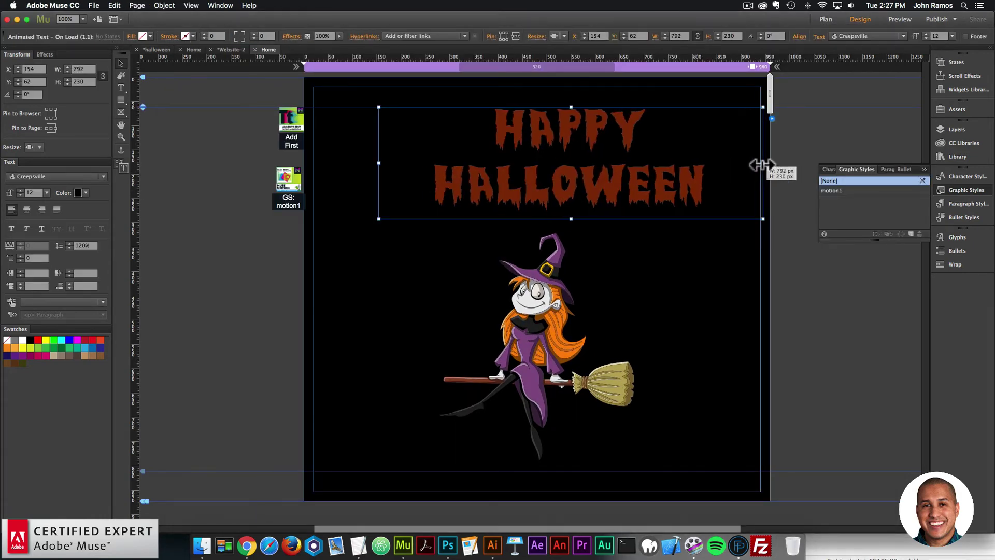
{"action": "left_click_drag", "start_coordinate": [379, 165], "coordinate": [314, 157]}
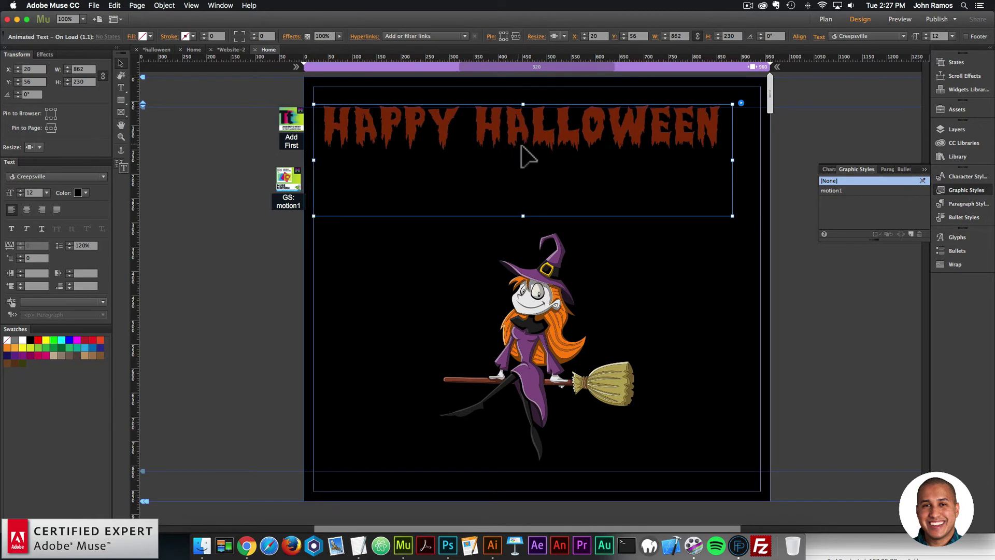
{"action": "left_click_drag", "start_coordinate": [520, 145], "coordinate": [535, 149]}
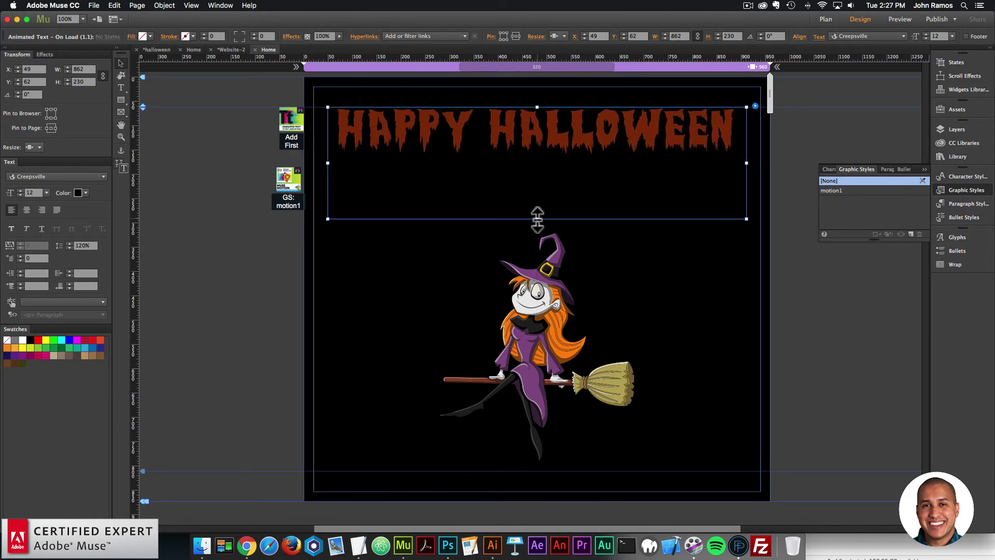
Shorten the HAPPY HALLOWEEN text widget's frame to one line and move the witch image up beneath it
{"action": "left_click_drag", "start_coordinate": [538, 220], "coordinate": [537, 137]}
{"action": "left_click_drag", "start_coordinate": [530, 282], "coordinate": [533, 242]}
{"action": "left_click", "coordinate": [732, 262]}
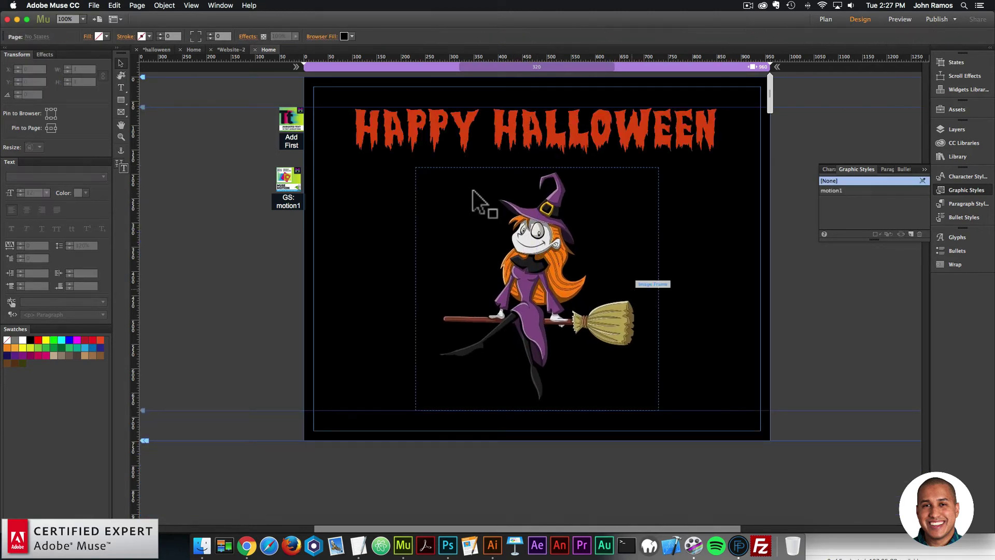
Preview the rearranged page in the browser to check the heading and witch layout, and return to Muse
{"action": "left_click", "coordinate": [94, 5]}
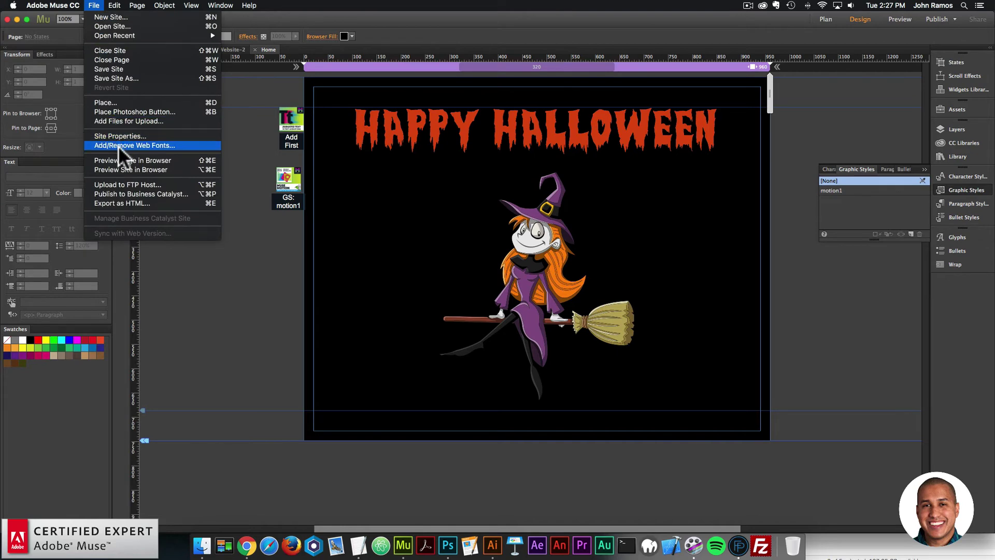
{"action": "left_click", "coordinate": [122, 161]}
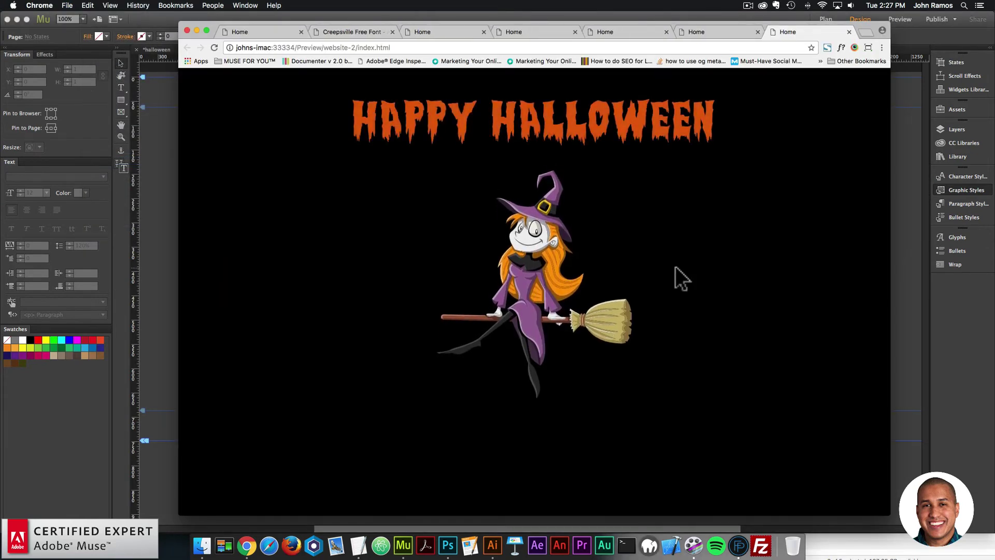
{"action": "left_click", "coordinate": [903, 325]}
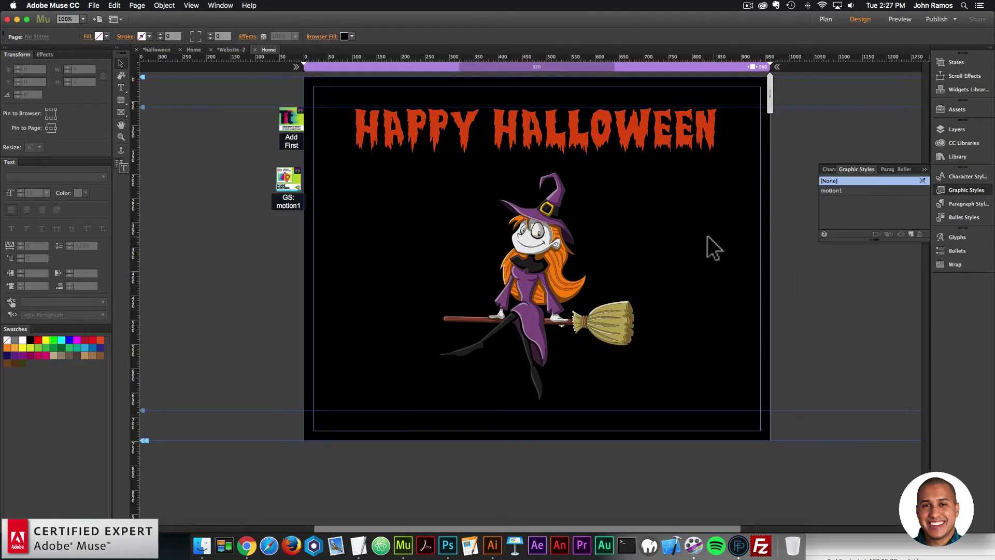
Search the library for particles.js and place the Particles.js Widget - Fullscreen beside the page, beneath the motion widget
{"action": "left_click", "coordinate": [971, 158]}
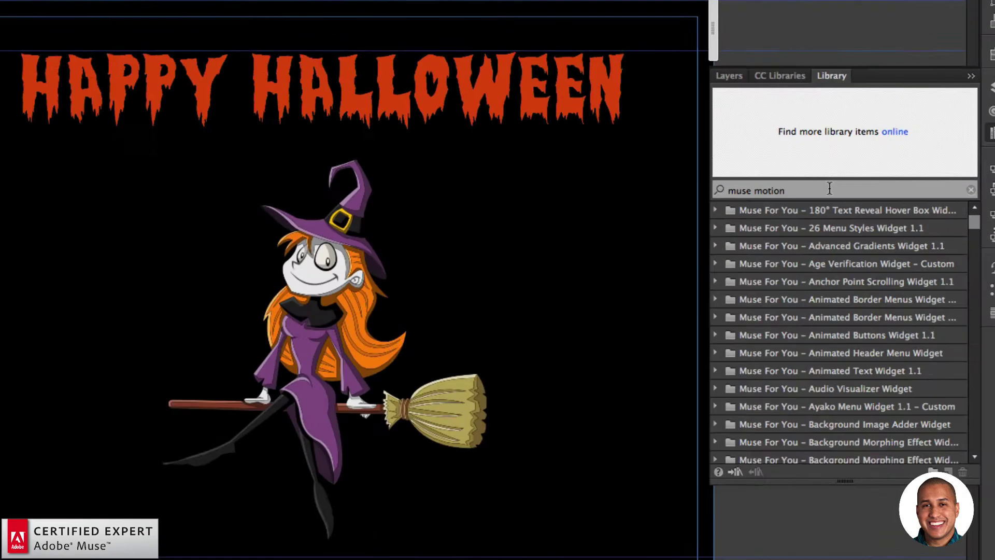
{"action": "left_click", "coordinate": [771, 176]}
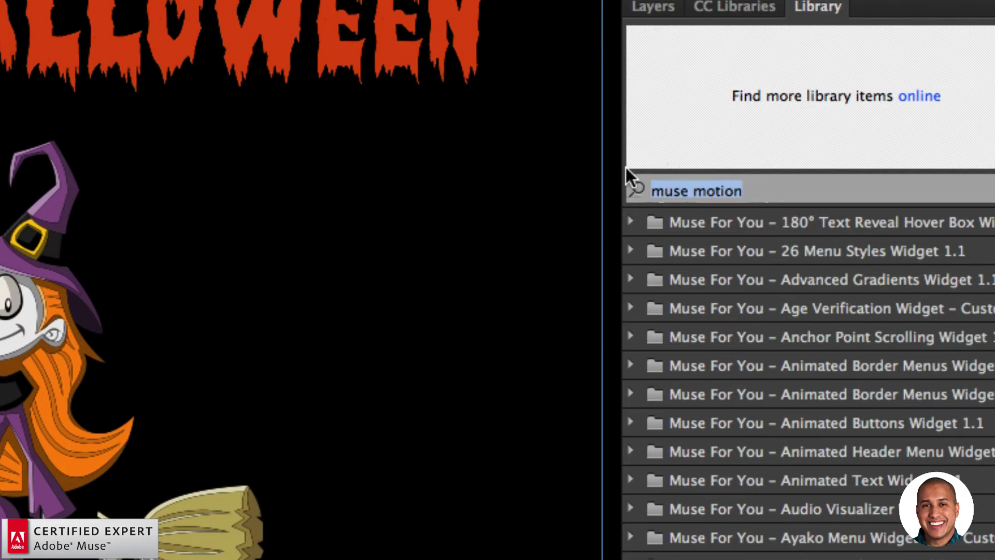
{"action": "type", "text": "particles.js"}
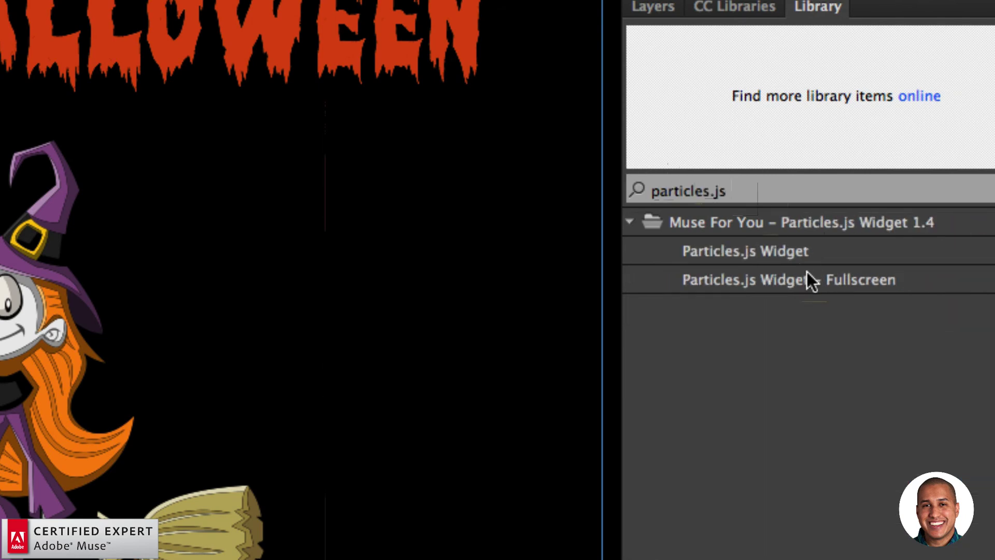
{"action": "left_click", "coordinate": [736, 288]}
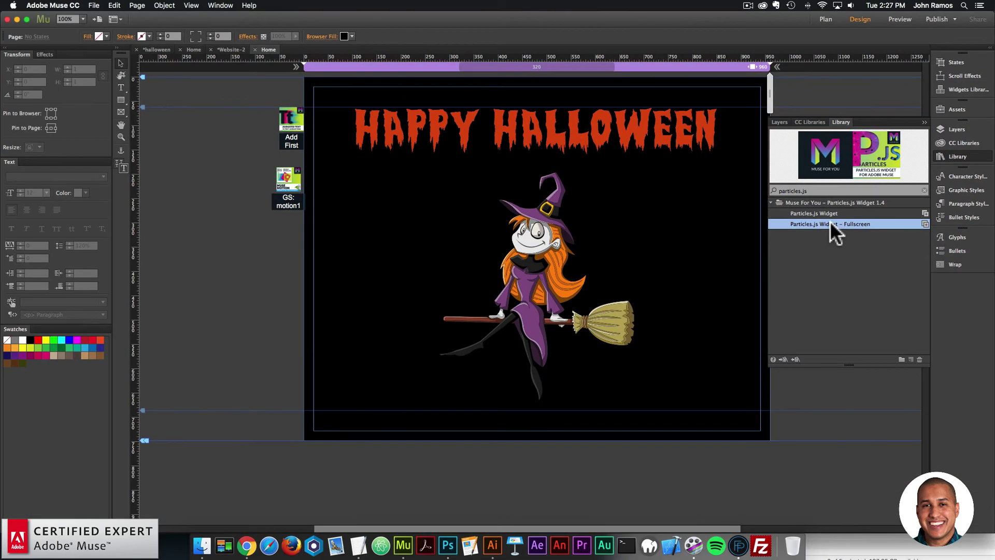
{"action": "left_click_drag", "start_coordinate": [807, 281], "coordinate": [294, 241]}
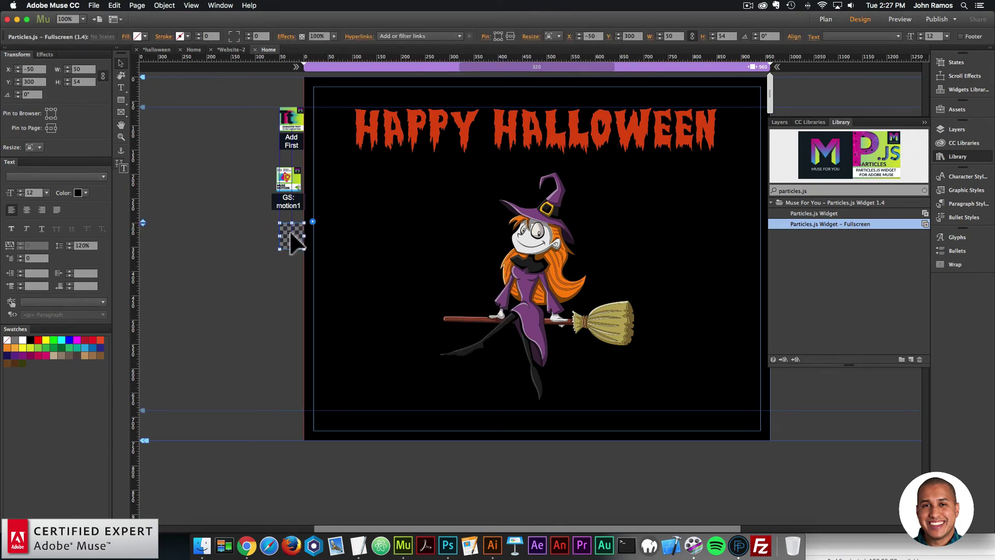
Switch to Illustrator and copy the purple bat from the AdobeStock_90798038 Halloween artwork
{"action": "left_click", "coordinate": [492, 544]}
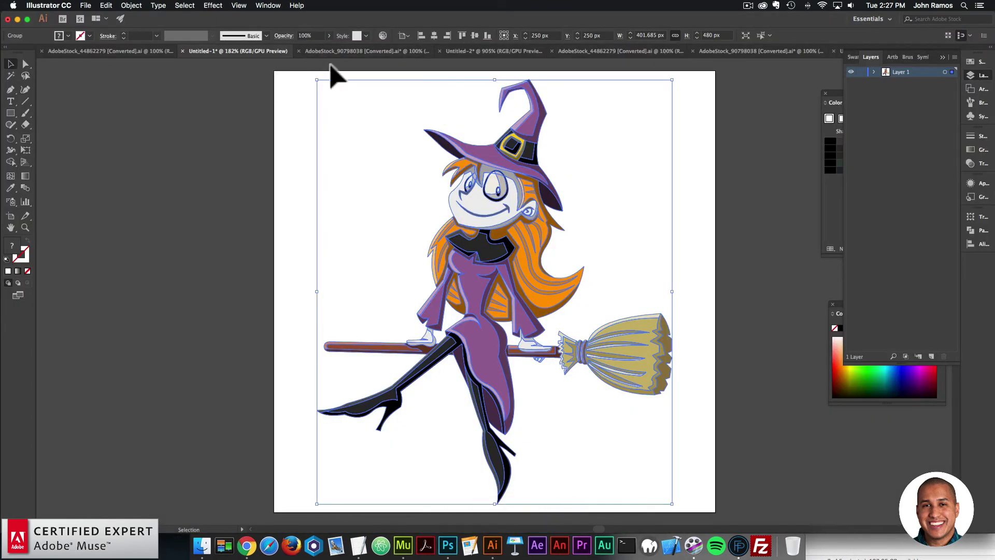
{"action": "left_click", "coordinate": [103, 50]}
{"action": "left_click", "coordinate": [369, 50]}
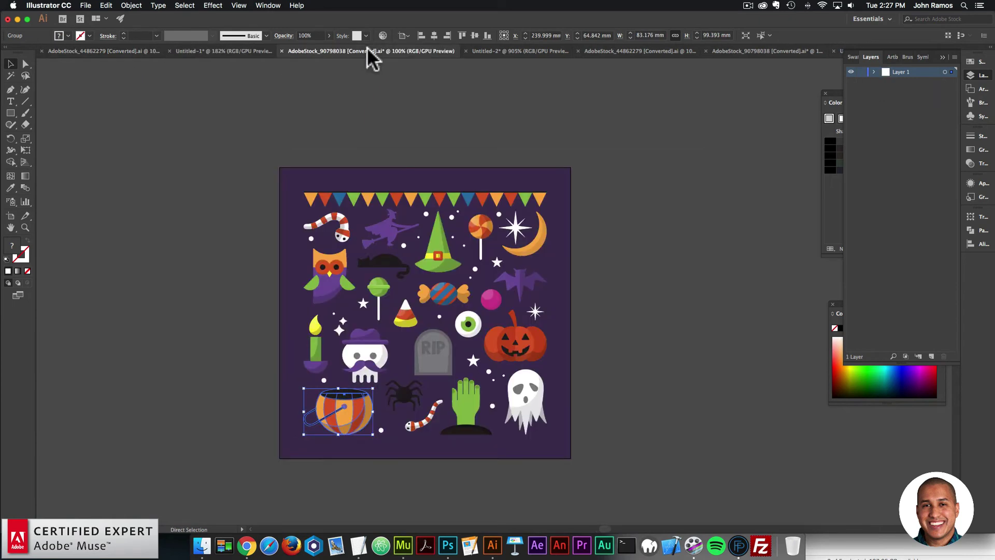
{"action": "left_click", "coordinate": [529, 284]}
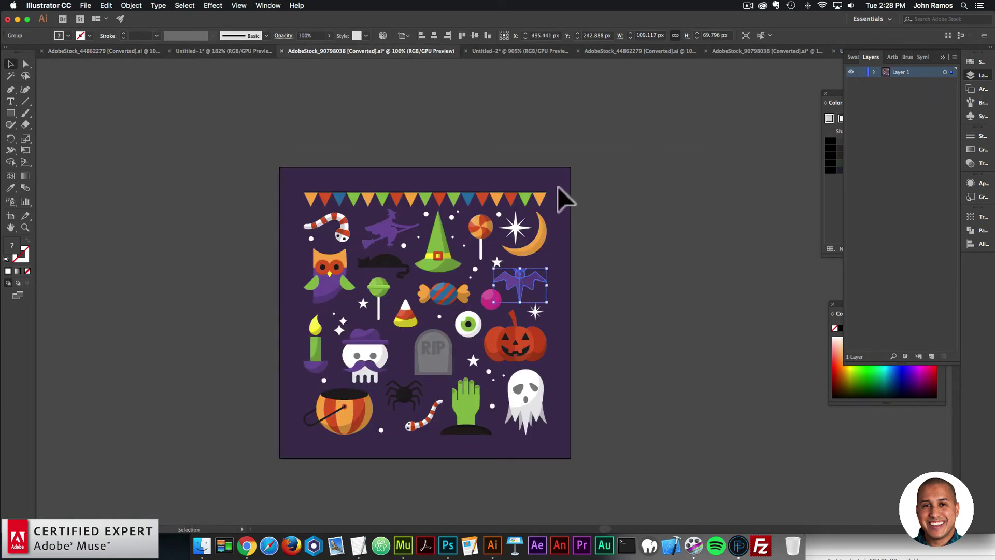
Create a new 100 × 100 px RGB document and paste the bat into it
{"action": "left_click", "coordinate": [85, 5]}
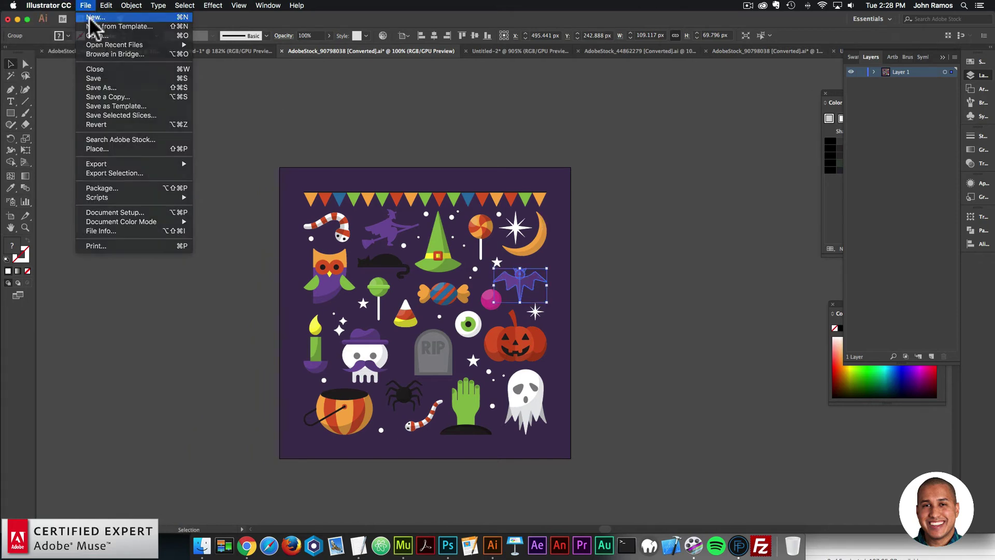
{"action": "left_click", "coordinate": [89, 18]}
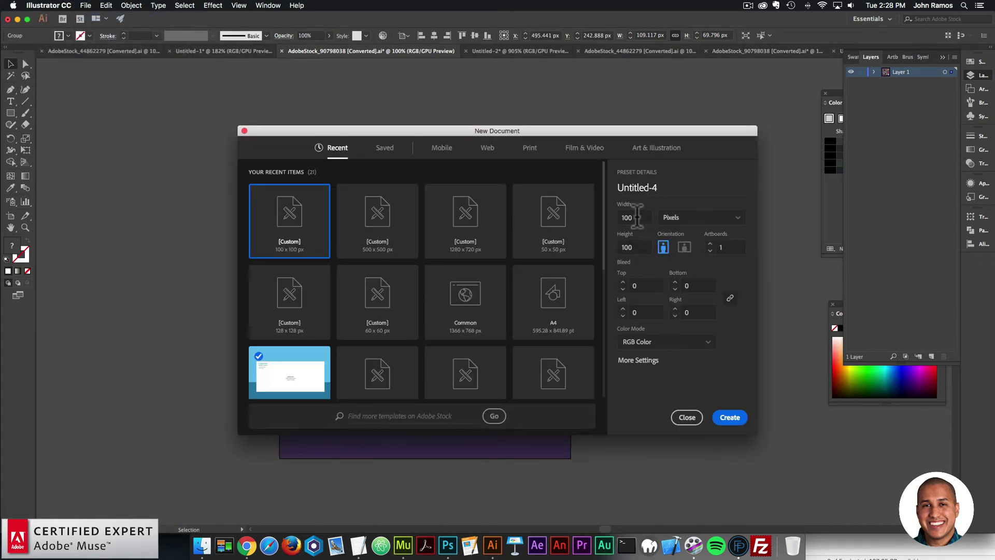
{"action": "left_click", "coordinate": [731, 419]}
{"action": "key", "text": "super+v"}
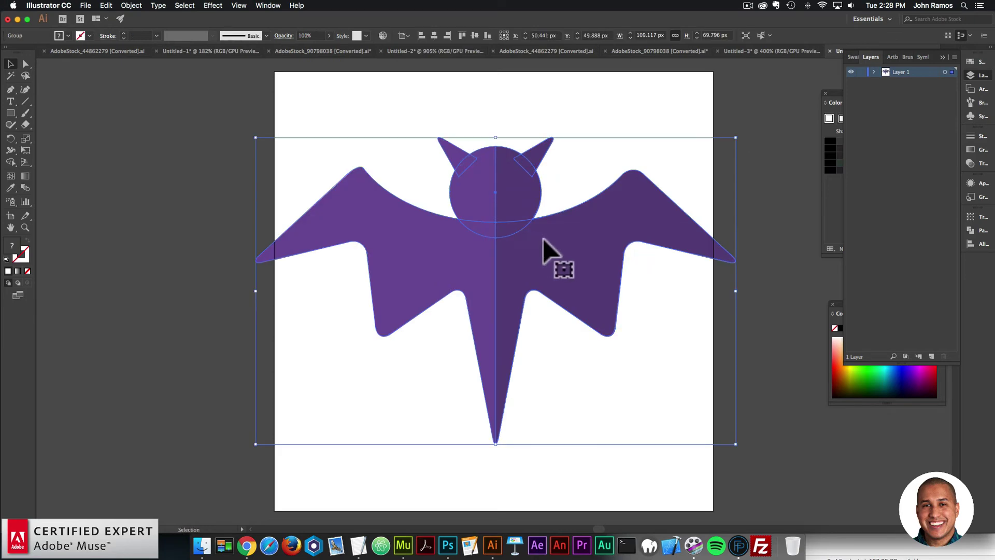
Scale the bat proportionally to 90 px wide and center it on the artboard
{"action": "left_click", "coordinate": [445, 124]}
{"action": "left_click", "coordinate": [551, 262]}
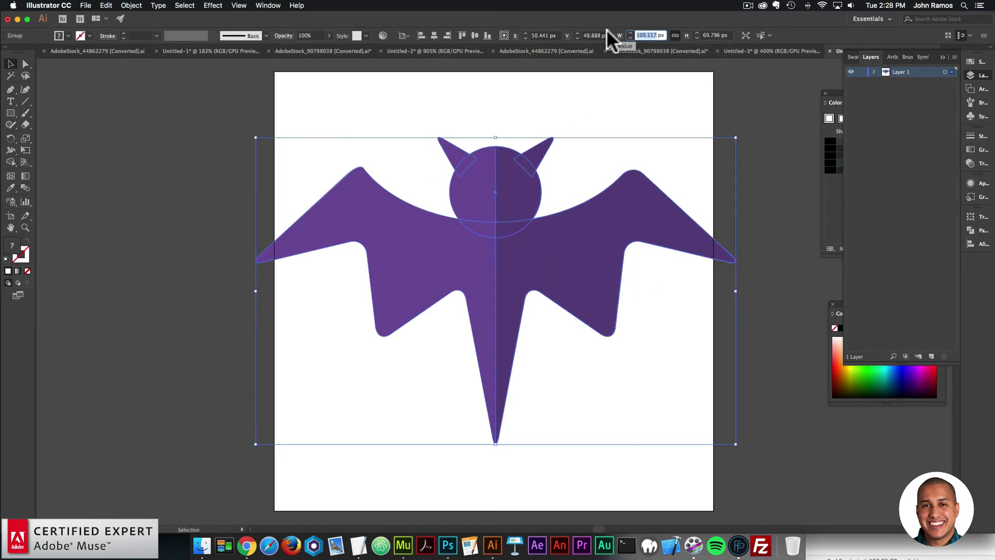
{"action": "type", "text": "90"}
{"action": "key", "text": "Return"}
{"action": "left_click", "coordinate": [438, 37]}
{"action": "left_click", "coordinate": [475, 36]}
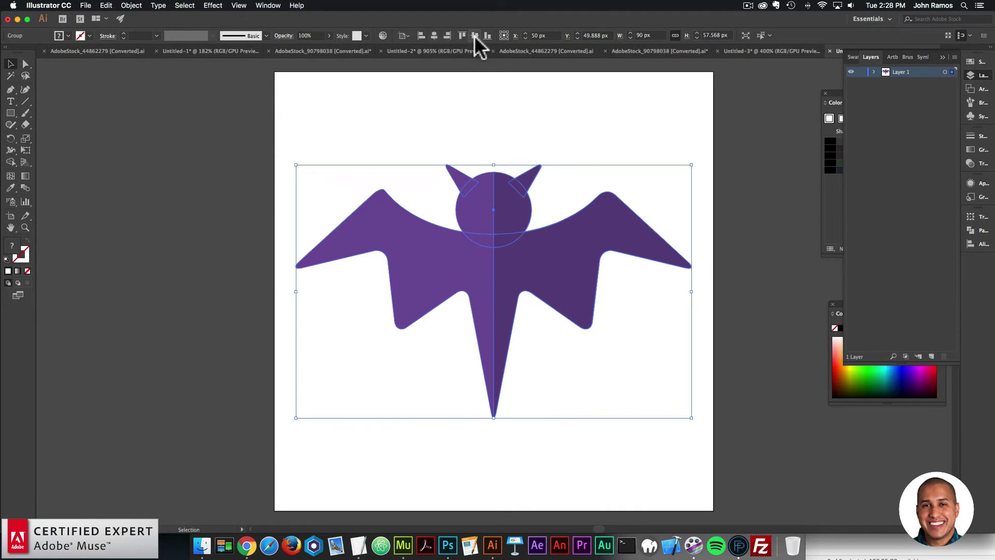
{"action": "left_click", "coordinate": [459, 115]}
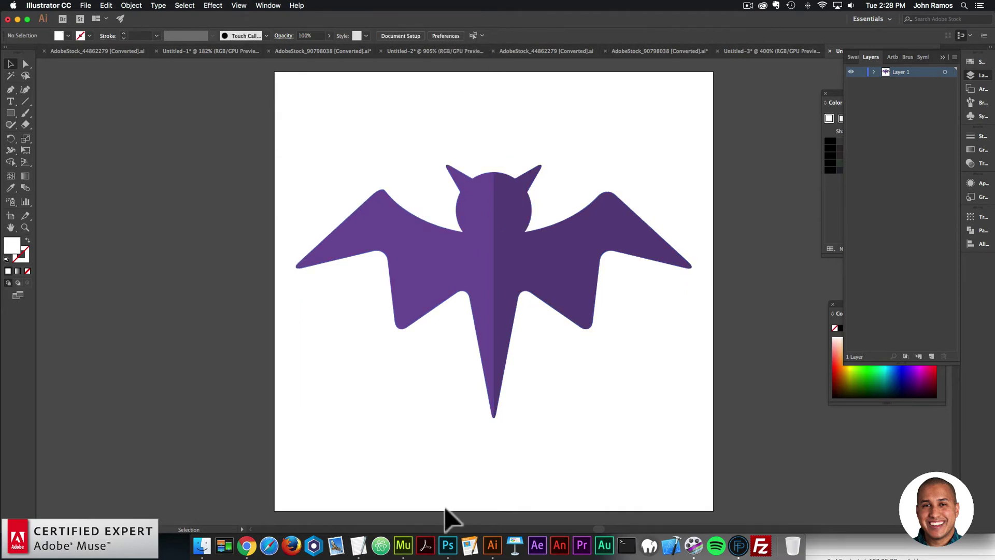
Switch to Adobe Muse and set the fullscreen Particles.js widget's Particle Shape to Image
{"action": "left_click", "coordinate": [408, 549]}
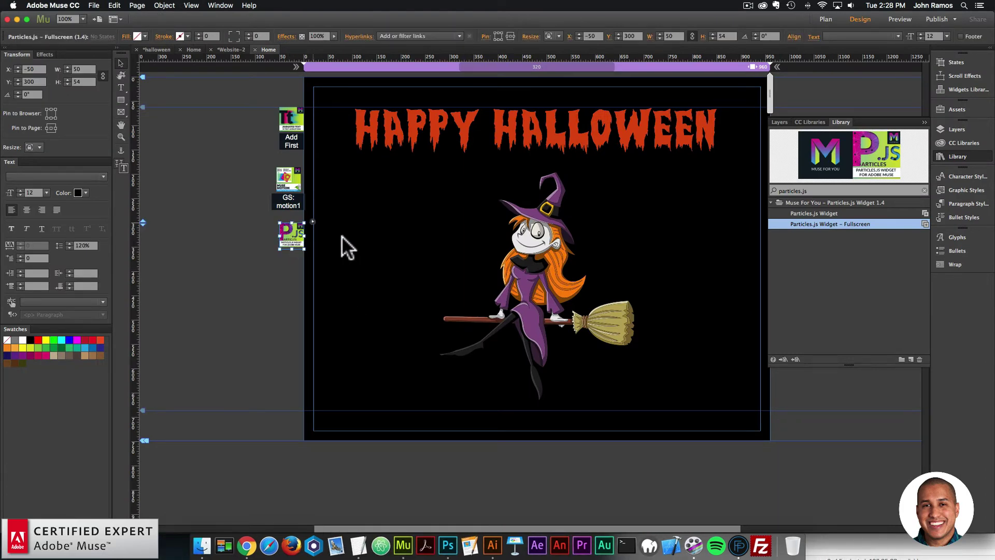
{"action": "left_click", "coordinate": [350, 305]}
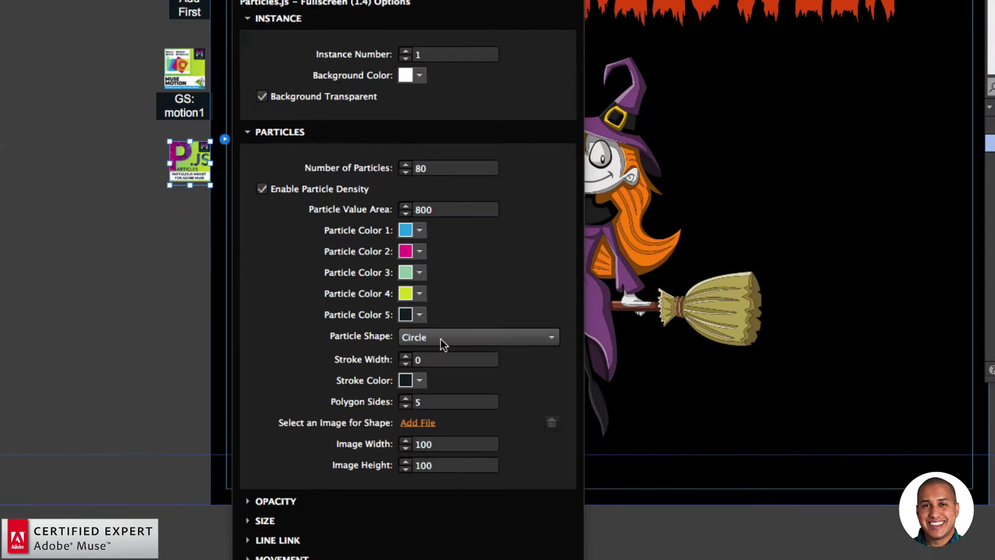
{"action": "left_click", "coordinate": [442, 341]}
{"action": "left_click", "coordinate": [431, 451]}
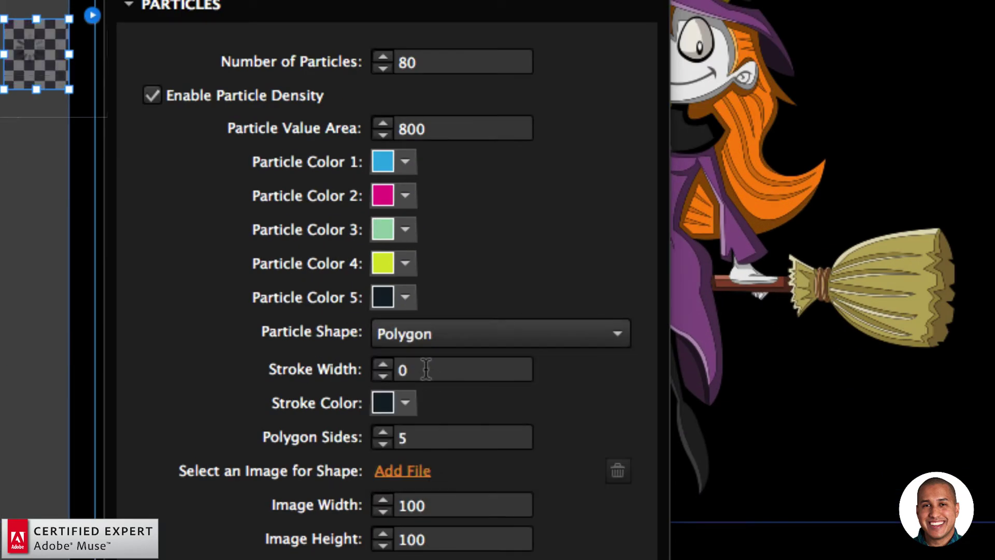
{"action": "left_click", "coordinate": [415, 334]}
{"action": "left_click", "coordinate": [411, 469]}
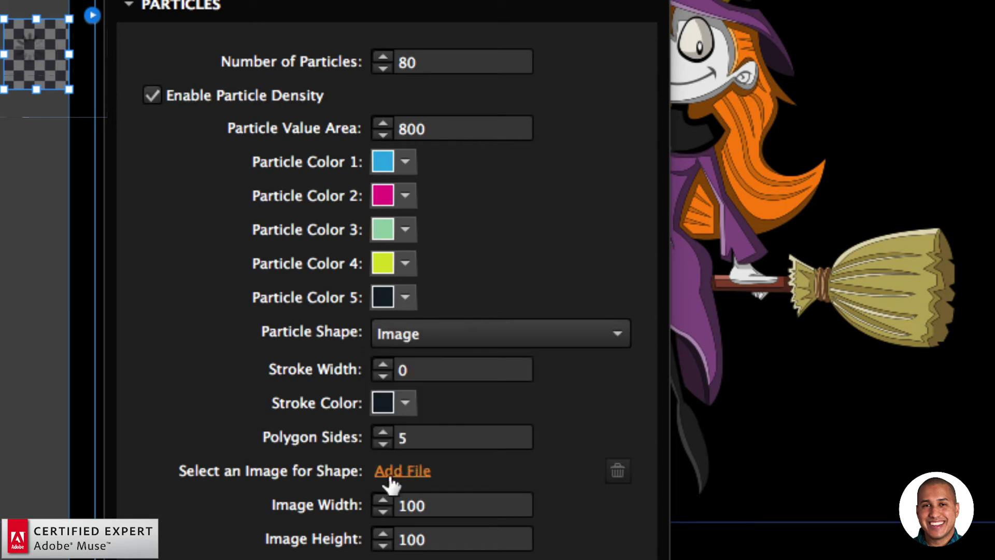
Load bat.png from the halloween project's final images folder as the widget's particle shape image
{"action": "left_click", "coordinate": [402, 470]}
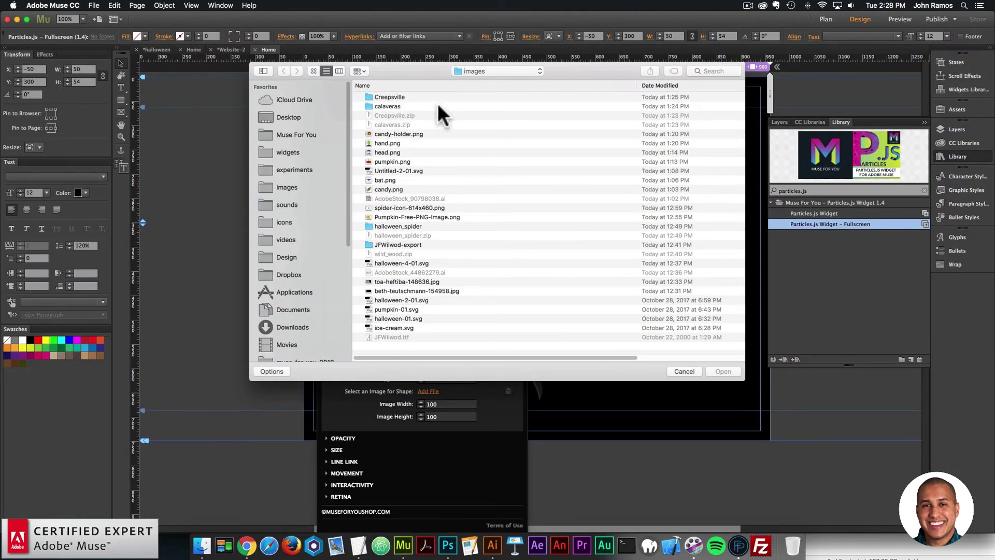
{"action": "left_click", "coordinate": [473, 73]}
{"action": "left_click", "coordinate": [473, 79]}
{"action": "left_click", "coordinate": [381, 113]}
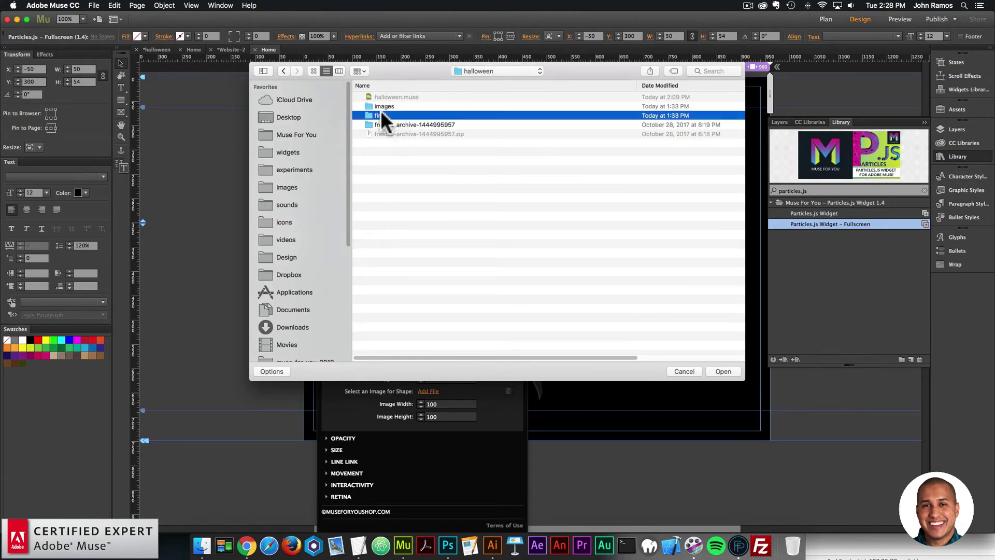
{"action": "double_click", "coordinate": [383, 106]}
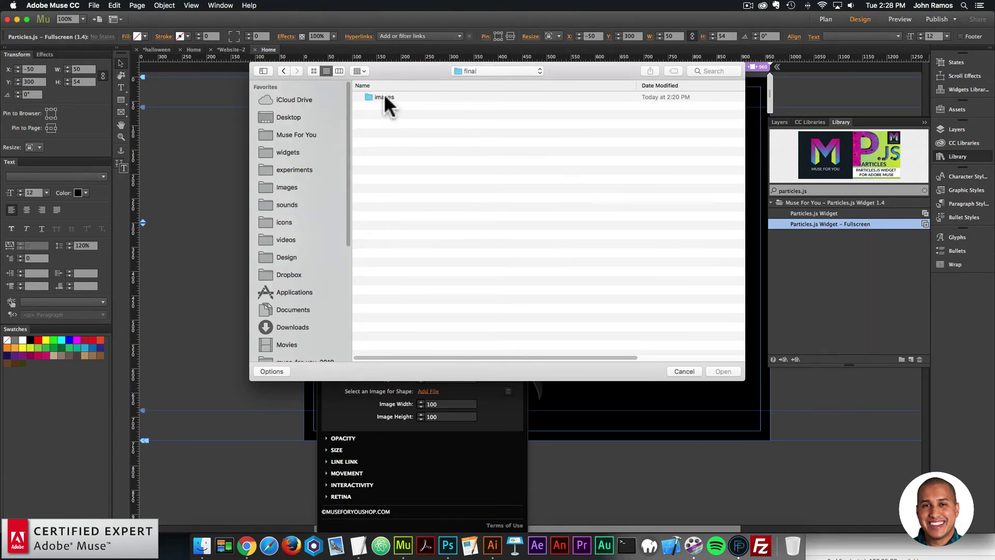
{"action": "left_click", "coordinate": [314, 71]}
{"action": "double_click", "coordinate": [493, 99]}
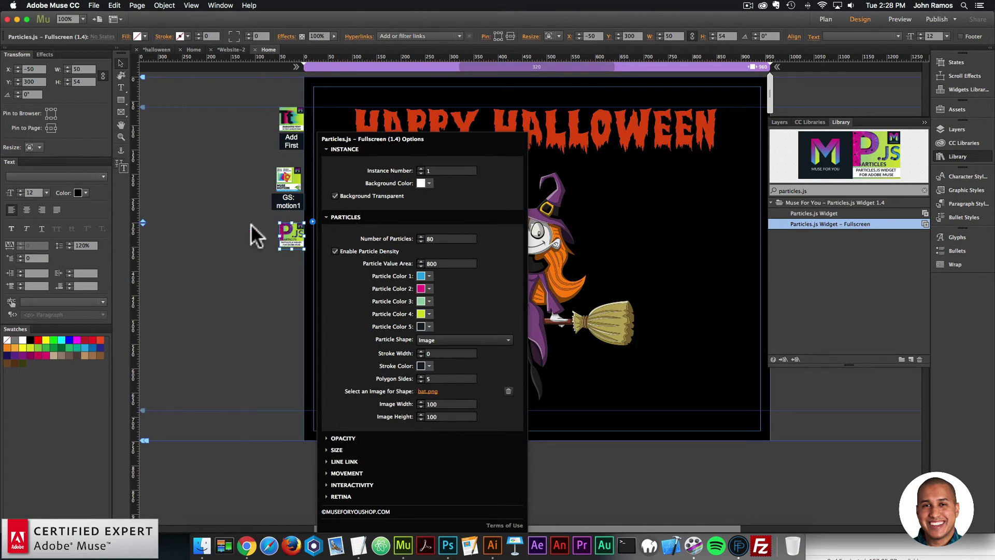
{"action": "left_click", "coordinate": [235, 253]}
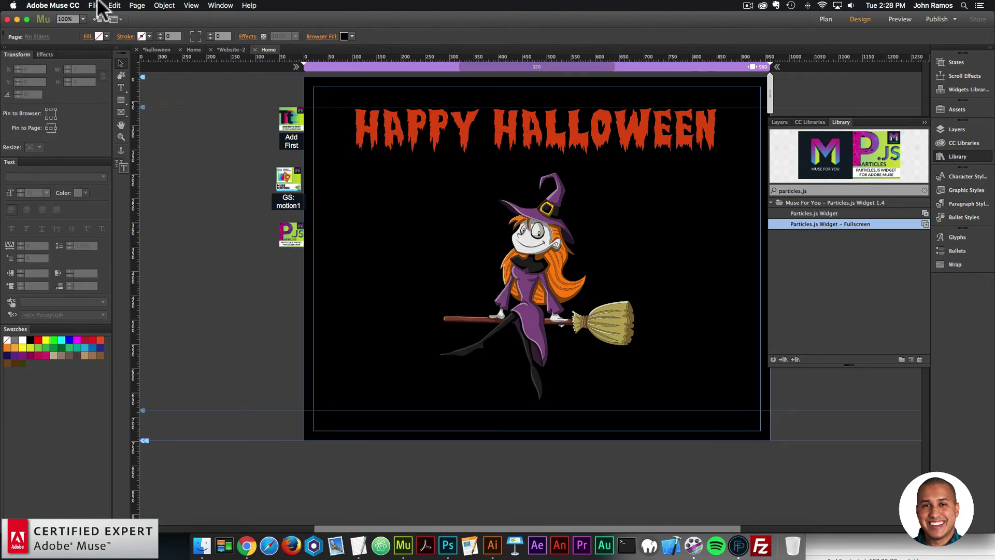
Send the fullscreen Particles.js widget to the back of the page's stacking order
{"action": "left_click_drag", "start_coordinate": [299, 244], "coordinate": [299, 244]}
{"action": "right_click", "coordinate": [291, 234]}
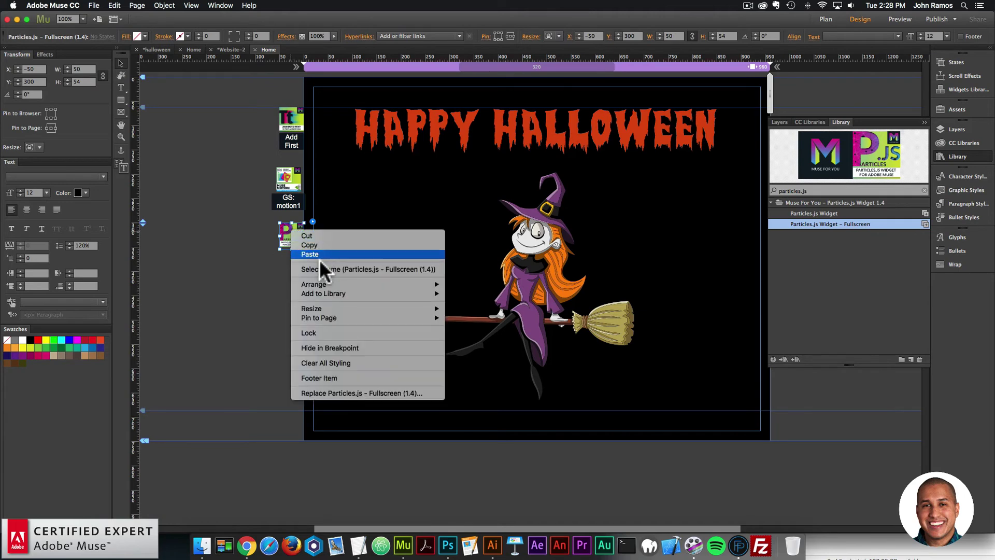
{"action": "mouse_move", "coordinate": [351, 282]}
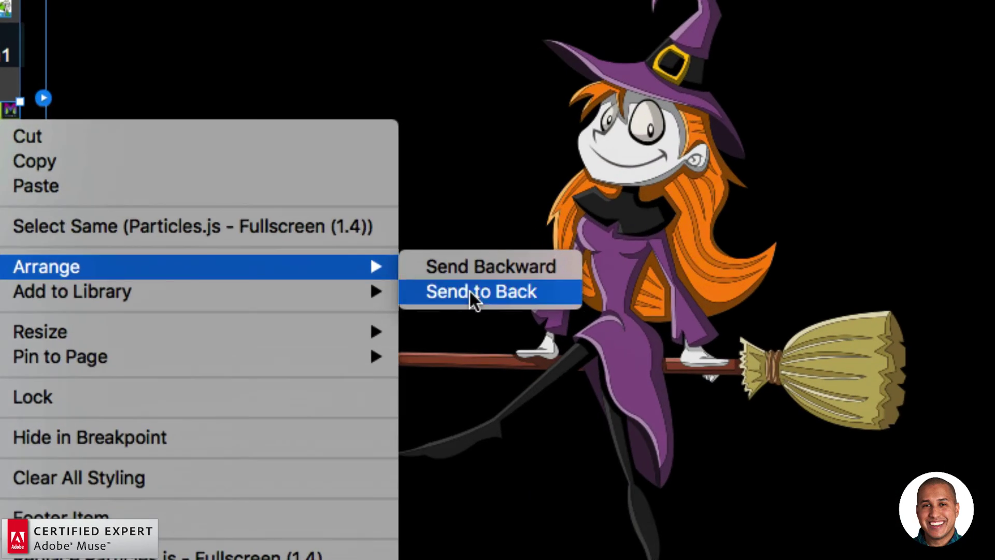
{"action": "left_click", "coordinate": [471, 293]}
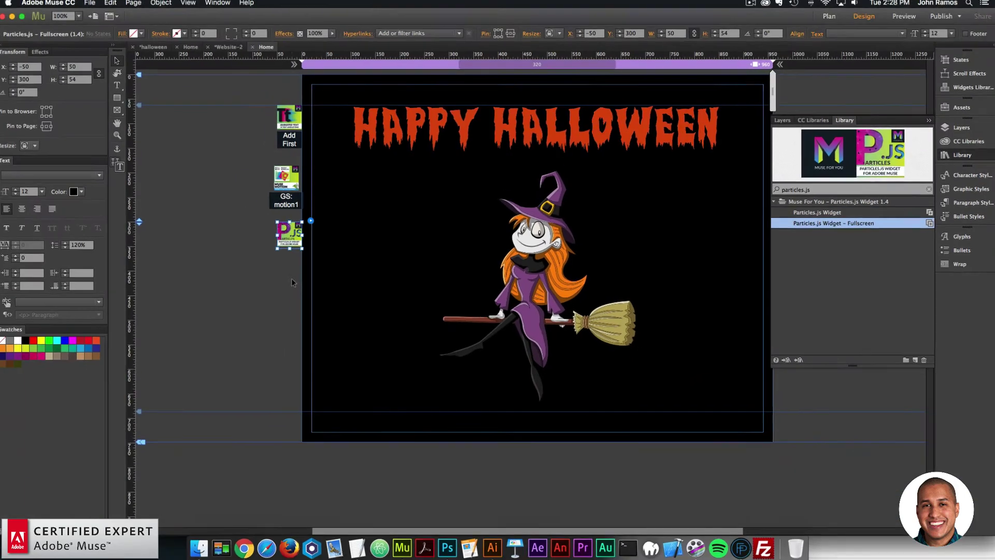
{"action": "left_click", "coordinate": [291, 282]}
Preview the page in the browser to check the particle background, and return to Muse
{"action": "left_click", "coordinate": [89, 3]}
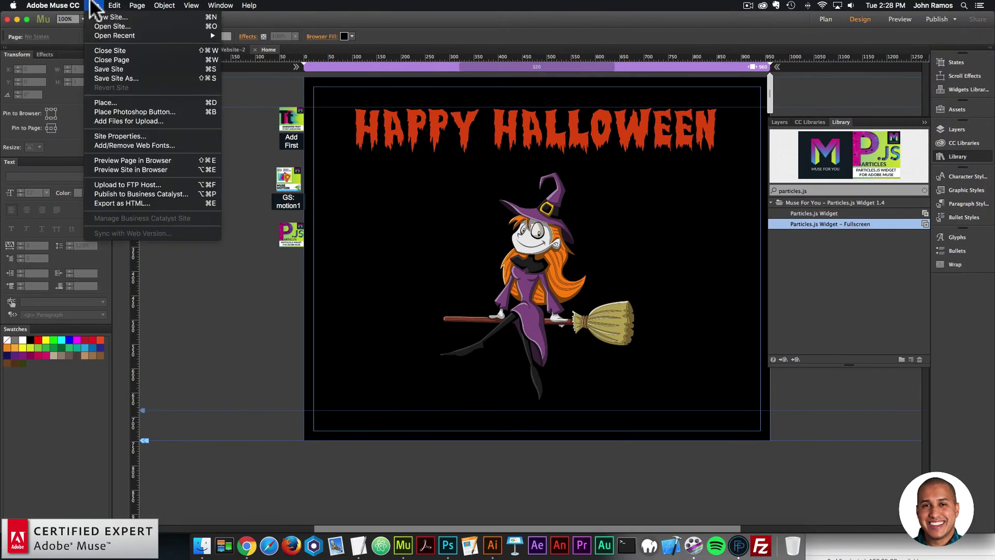
{"action": "left_click", "coordinate": [115, 162]}
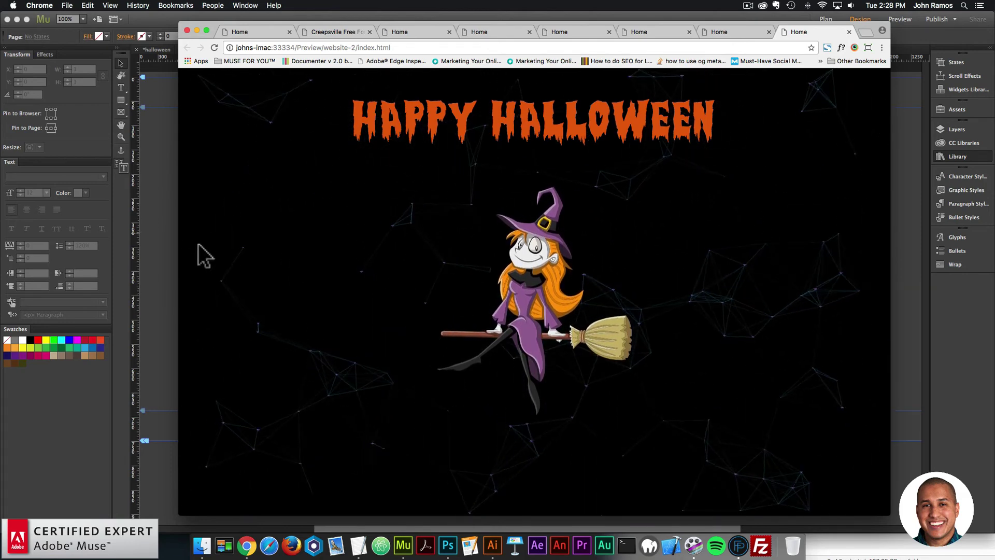
{"action": "left_click", "coordinate": [169, 240]}
Disable Line Link in the Particles.js widget's options
{"action": "left_click", "coordinate": [293, 232]}
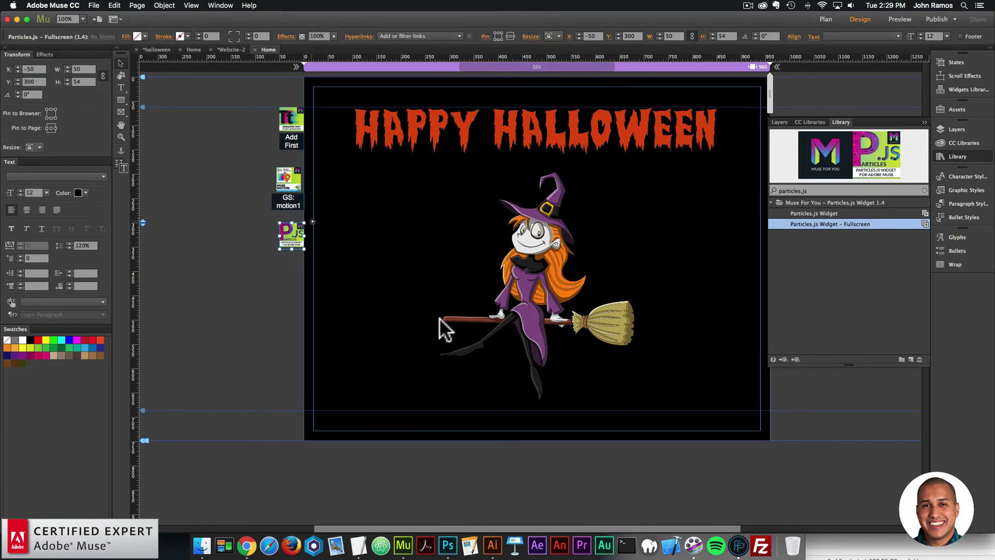
{"action": "left_click", "coordinate": [334, 338]}
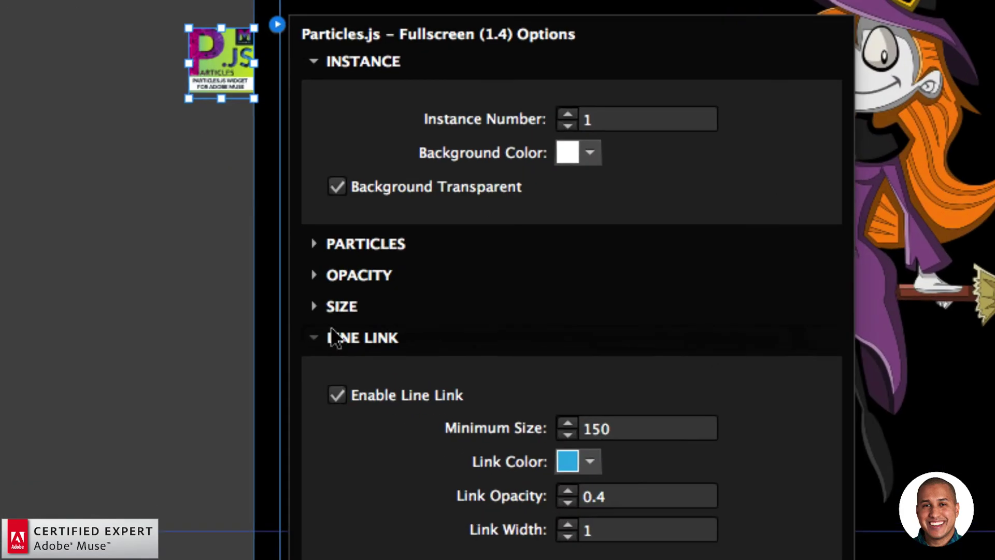
{"action": "left_click", "coordinate": [336, 395]}
{"action": "left_click", "coordinate": [355, 337]}
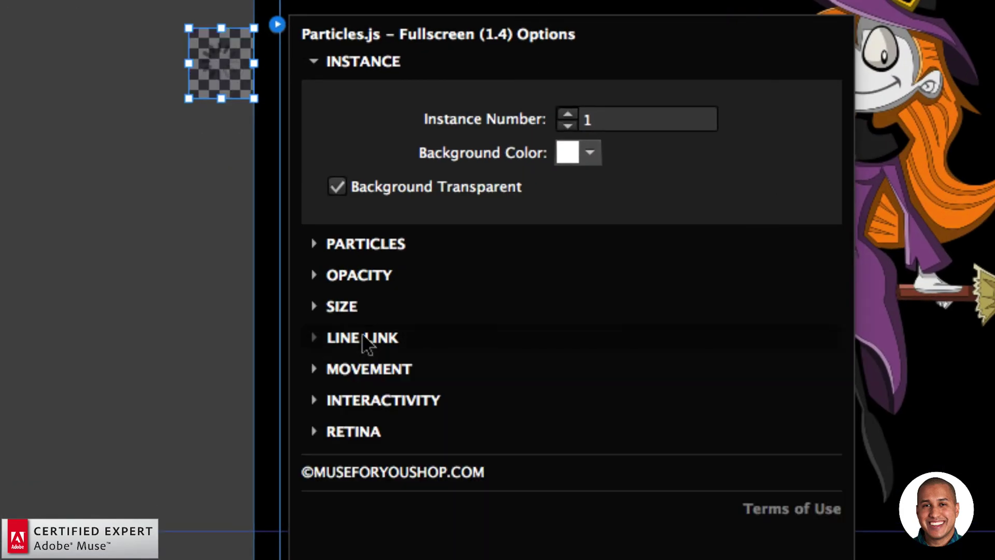
Set the widget's Particle Size and Minimum Size to 40 and turn off random size
{"action": "left_click", "coordinate": [345, 307]}
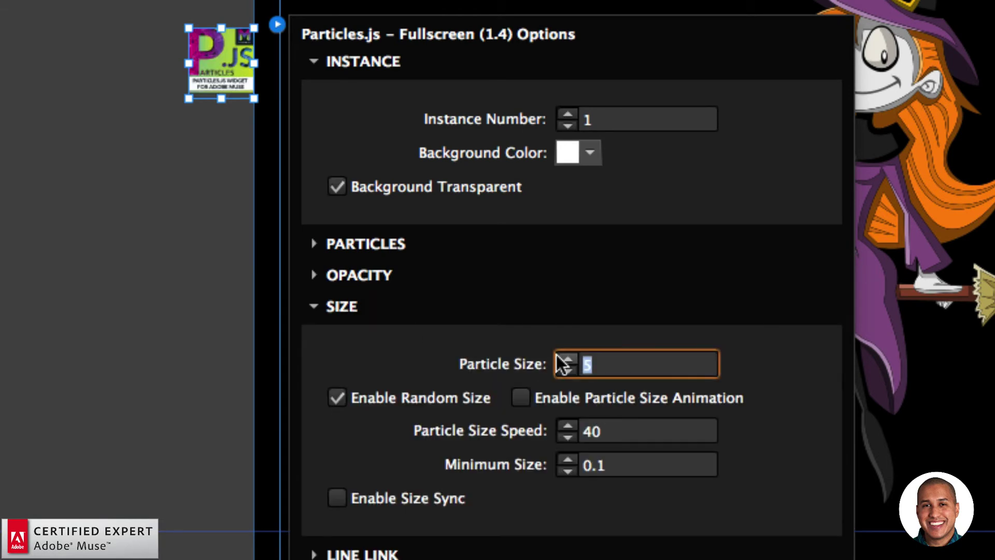
{"action": "key", "text": "Return"}
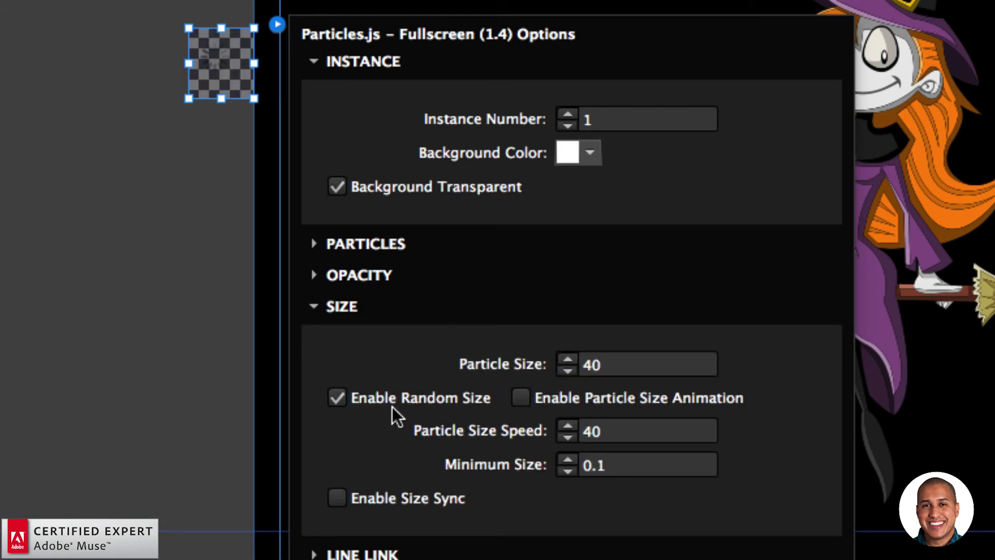
{"action": "left_click", "coordinate": [343, 402]}
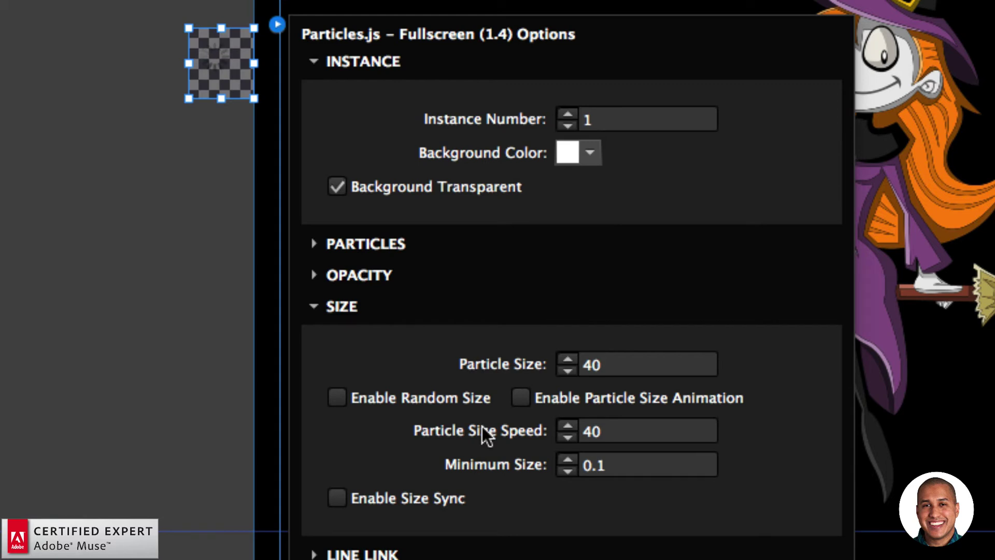
{"action": "left_click", "coordinate": [645, 467]}
{"action": "type", "text": "40"}
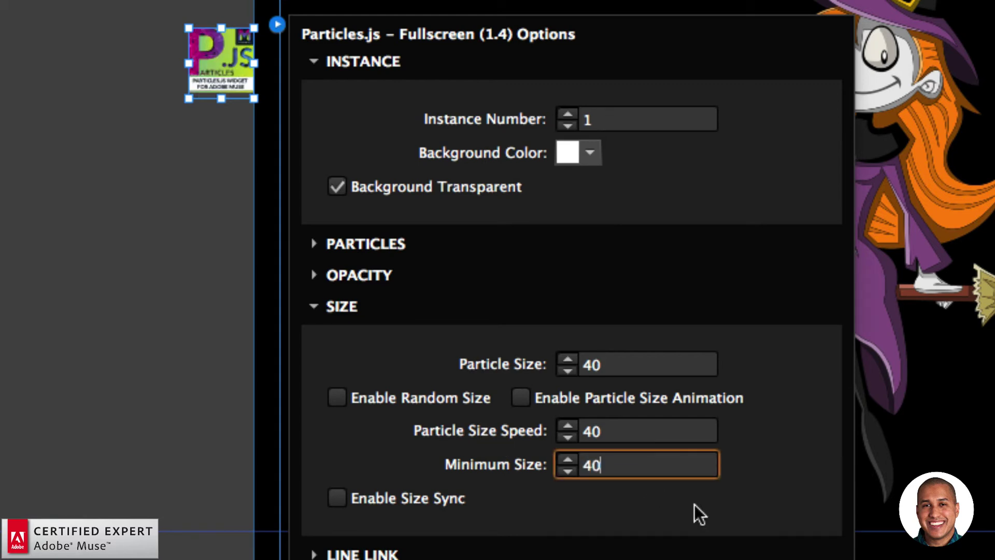
{"action": "key", "text": "Return"}
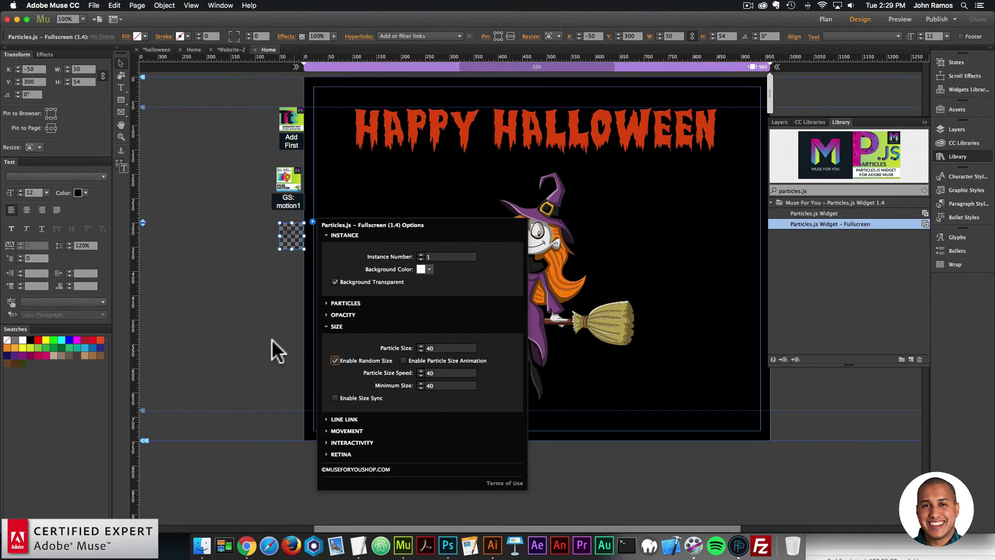
{"action": "left_click", "coordinate": [275, 352]}
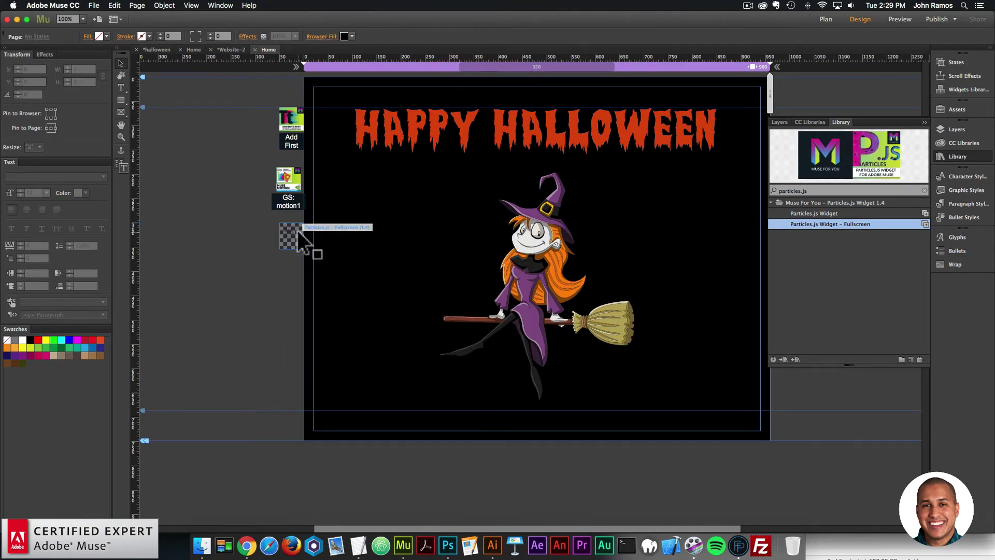
{"action": "left_click_drag", "start_coordinate": [299, 233], "coordinate": [300, 234]}
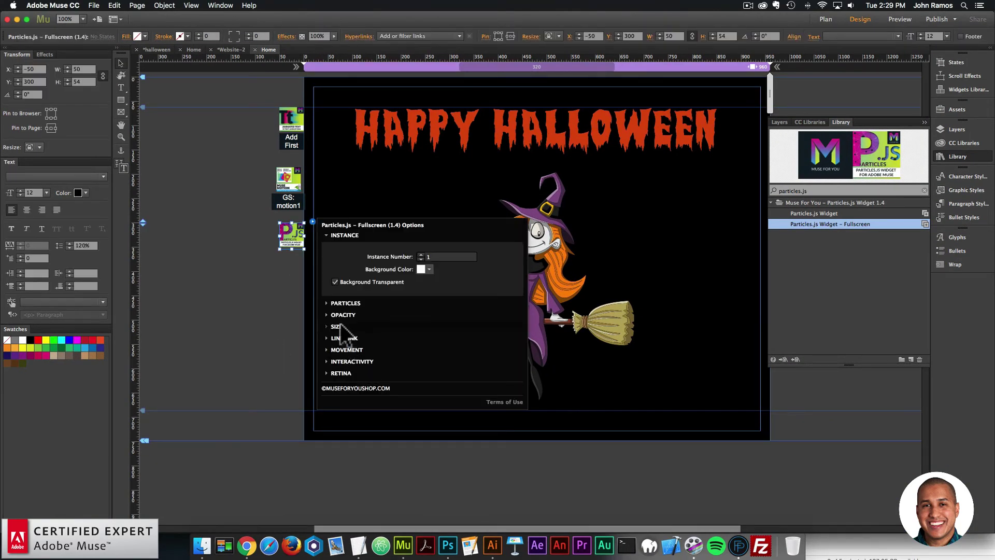
{"action": "left_click", "coordinate": [338, 327]}
{"action": "left_click", "coordinate": [278, 316]}
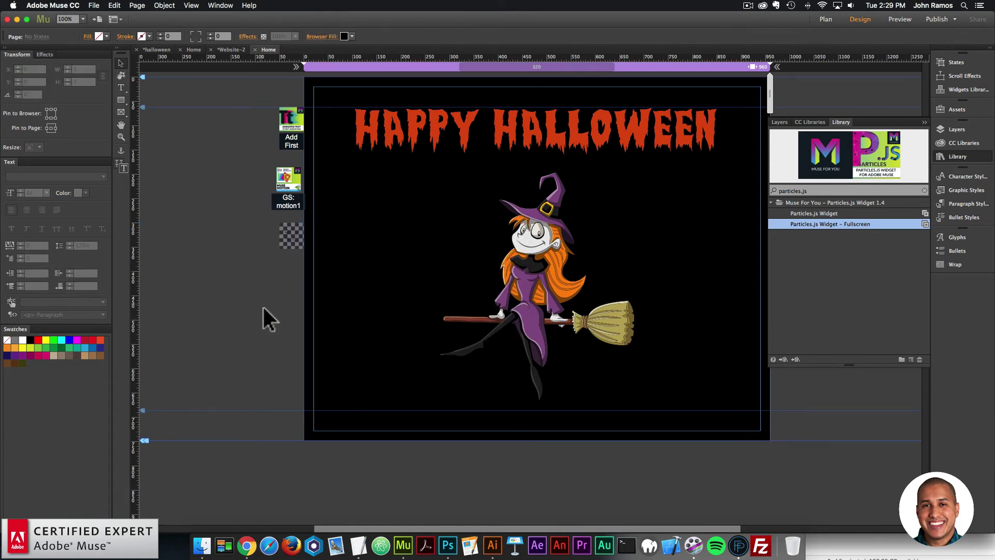
Preview the page in the browser to check the bat particles' size and density, and return to Muse
{"action": "left_click", "coordinate": [94, 5]}
{"action": "left_click", "coordinate": [111, 155]}
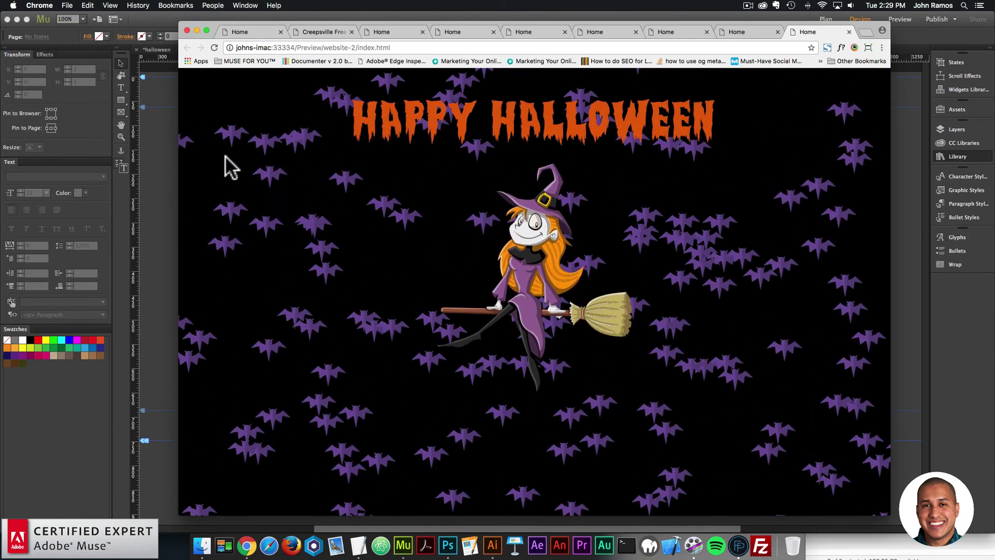
{"action": "left_click", "coordinate": [159, 195]}
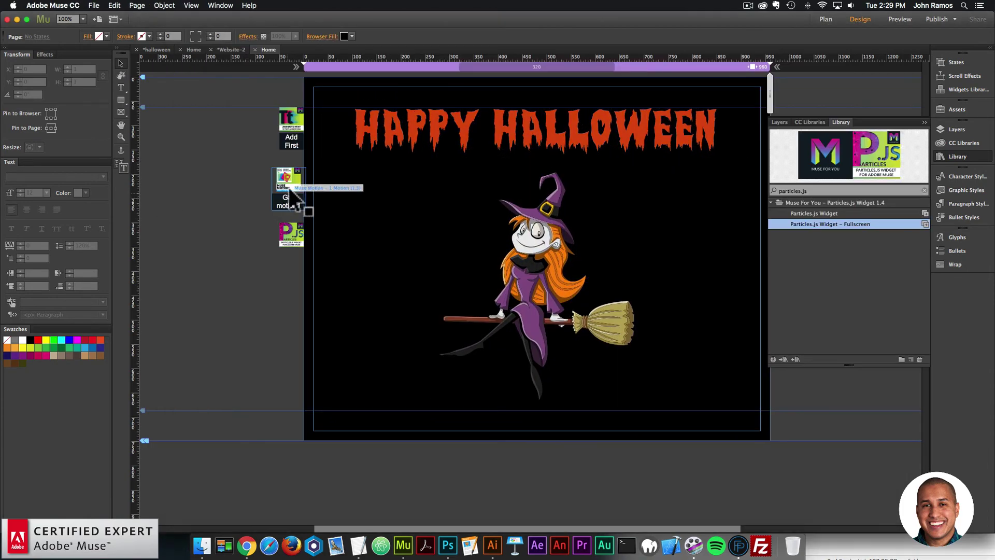
Reduce the Particles.js widget's Number of Particles to 20
{"action": "left_click_drag", "start_coordinate": [286, 234], "coordinate": [288, 236]}
{"action": "left_click", "coordinate": [312, 220]}
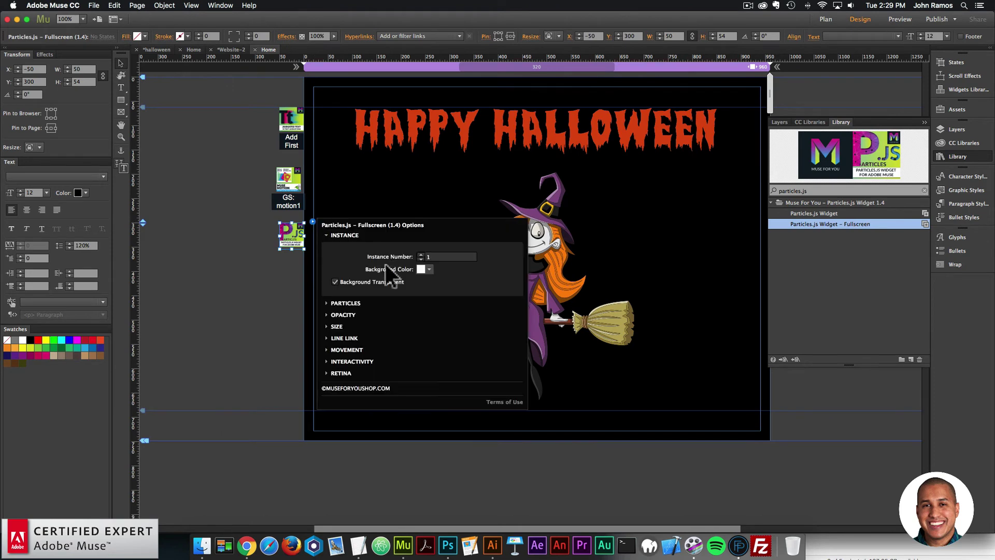
{"action": "left_click", "coordinate": [345, 303]}
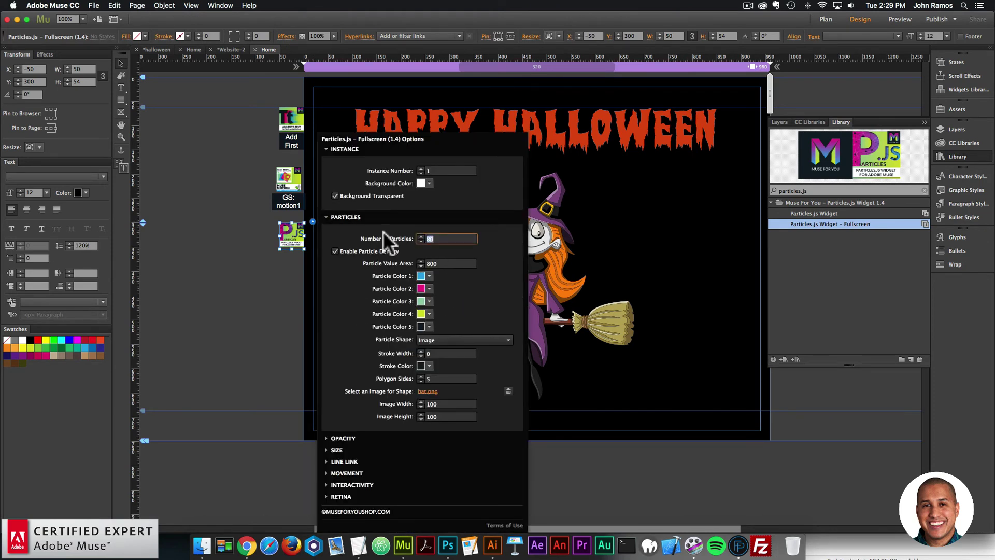
{"action": "type", "text": "20"}
{"action": "key", "text": "Return"}
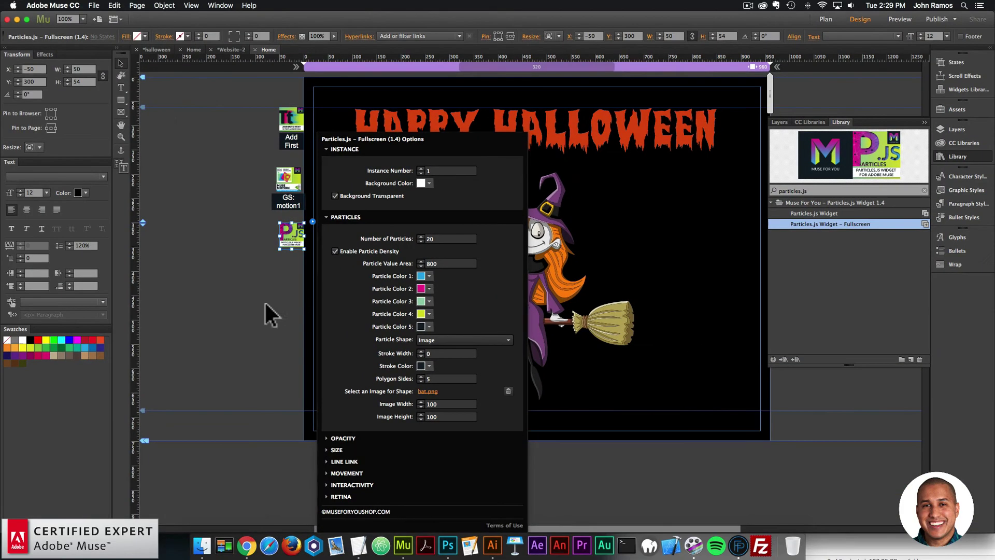
Preview the page in the browser with fewer bats and compare it with the finished halloween site preview
{"action": "left_click", "coordinate": [94, 5]}
{"action": "left_click", "coordinate": [104, 157]}
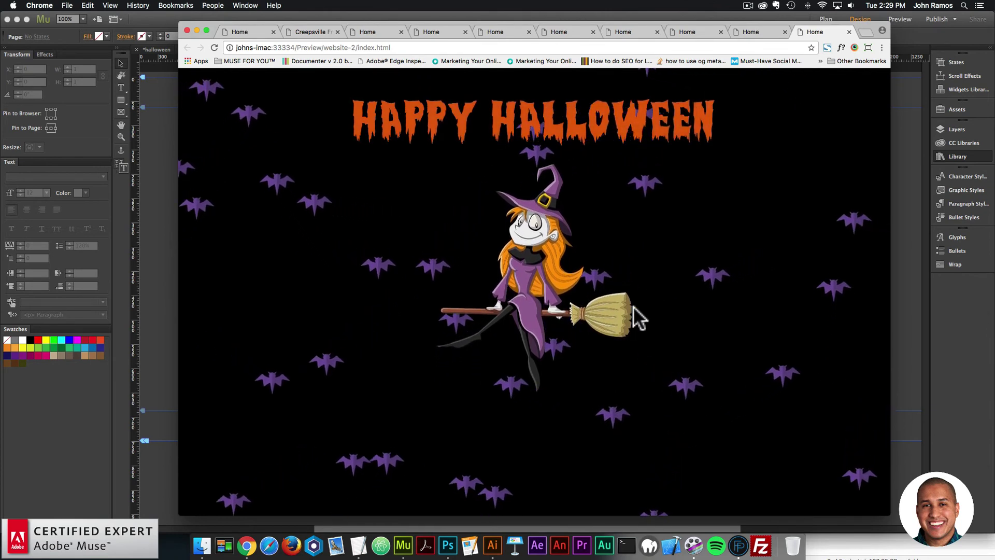
{"action": "left_click", "coordinate": [231, 30]}
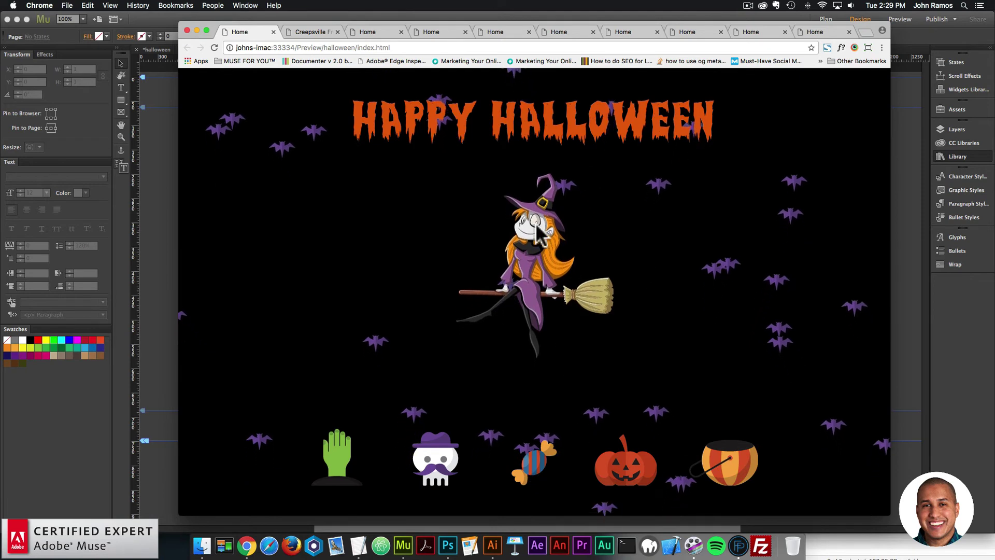
Bring the candy-holder, candy, hand, head and pumpkin PNG files from the images folder in Finder into the Muse page for placement
{"action": "left_click", "coordinate": [807, 33]}
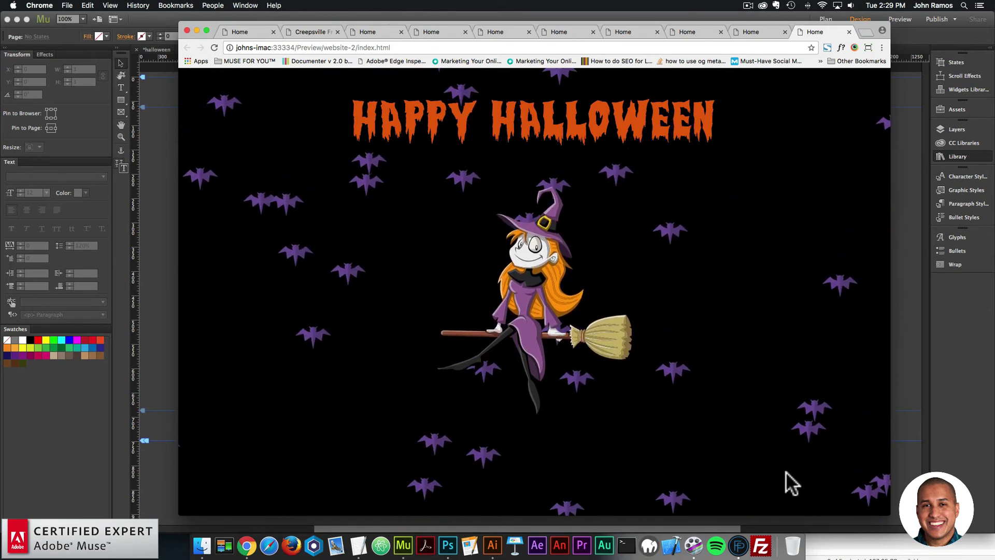
{"action": "left_click", "coordinate": [176, 342]}
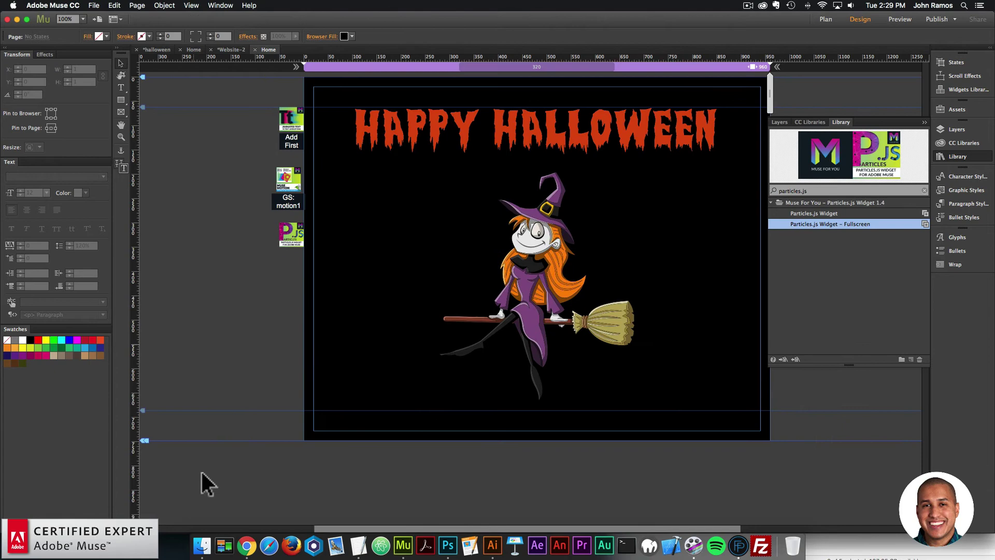
{"action": "left_click", "coordinate": [202, 545]}
{"action": "left_click", "coordinate": [621, 268]}
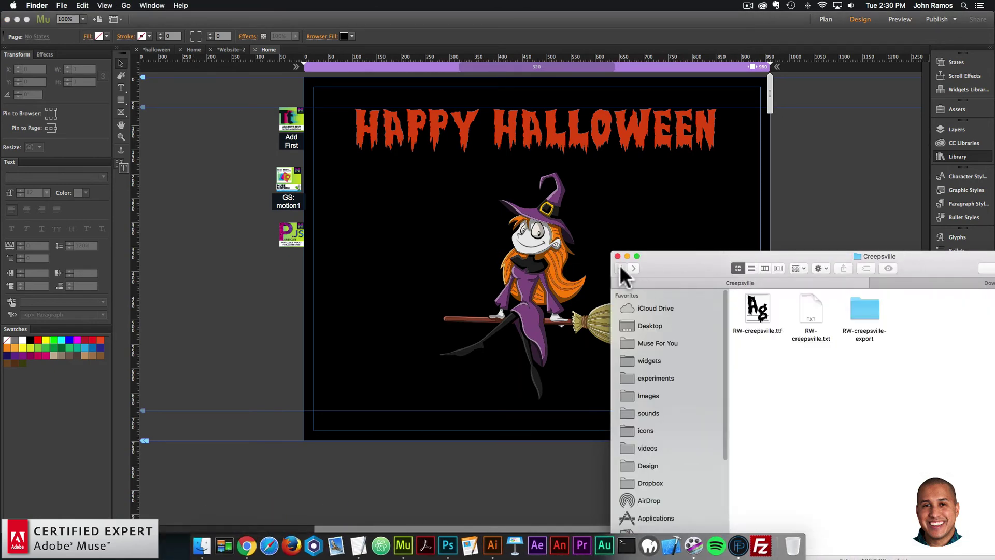
{"action": "left_click", "coordinate": [621, 268]}
{"action": "left_click_drag", "start_coordinate": [689, 268], "coordinate": [572, 204]}
{"action": "left_click_drag", "start_coordinate": [804, 196], "coordinate": [698, 187]}
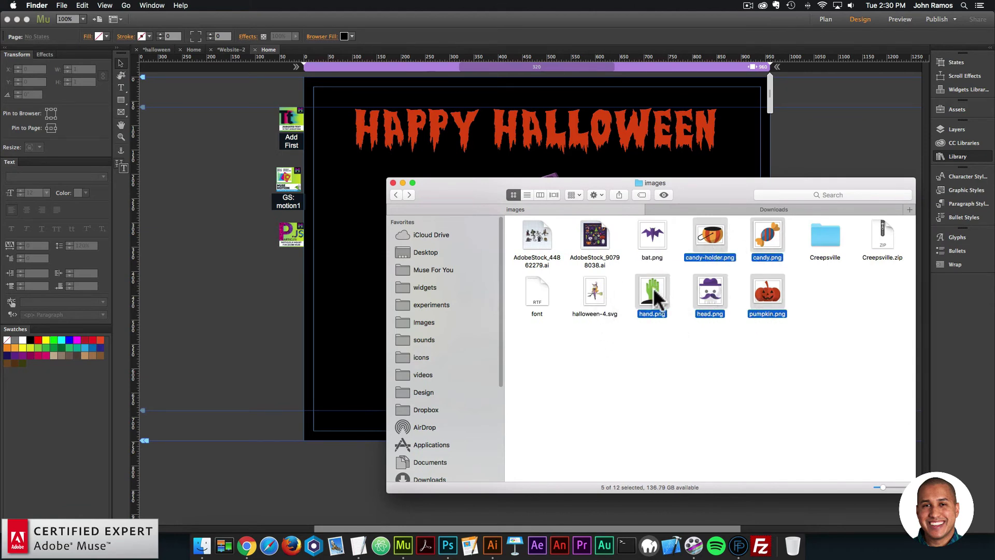
{"action": "left_click_drag", "start_coordinate": [652, 287], "coordinate": [311, 352]}
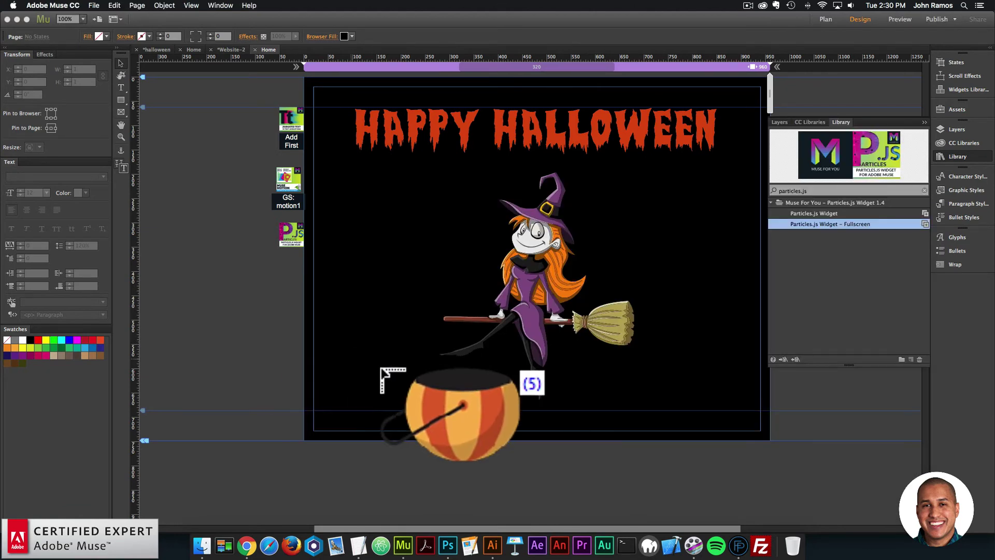
Place the candy holder, candy, hand, head and pumpkin images as small icons across the lower part of the page
{"action": "left_click_drag", "start_coordinate": [684, 386], "coordinate": [754, 433]}
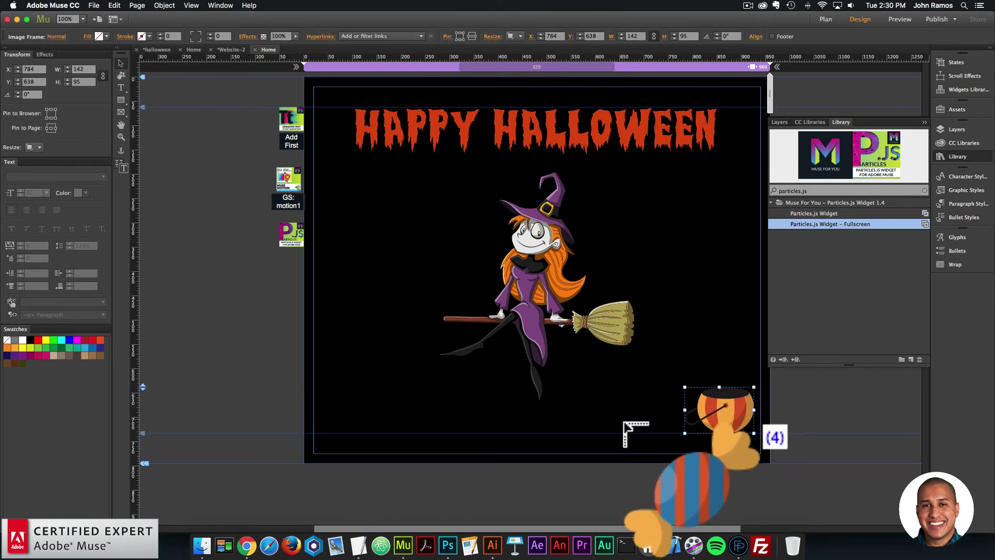
{"action": "left_click_drag", "start_coordinate": [624, 423], "coordinate": [669, 466]}
{"action": "left_click_drag", "start_coordinate": [555, 422], "coordinate": [605, 478]}
{"action": "left_click_drag", "start_coordinate": [465, 443], "coordinate": [513, 500]}
{"action": "left_click_drag", "start_coordinate": [386, 446], "coordinate": [448, 499]}
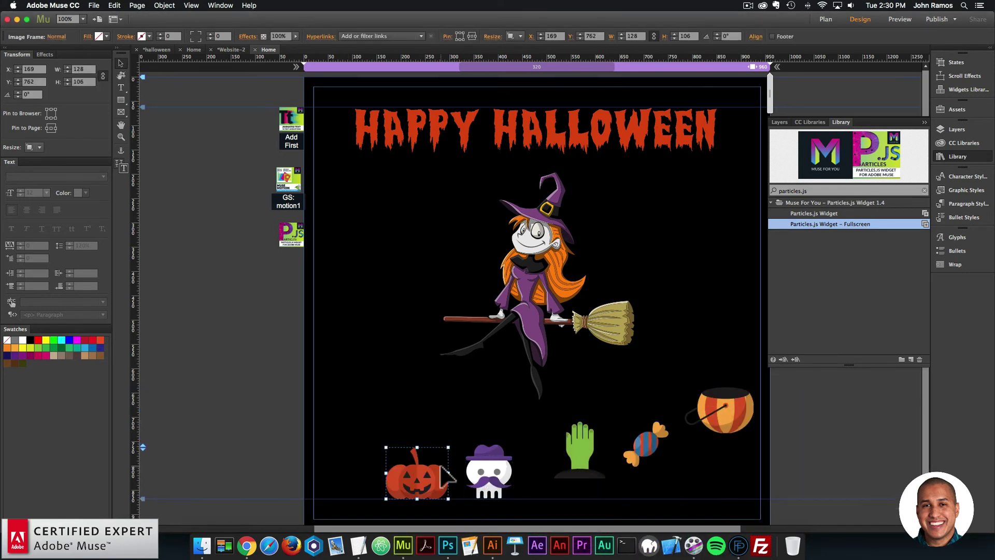
Arrange the hand, candy and candy holder icons in a row with the pumpkin and head
{"action": "scroll", "coordinate": [443, 474], "scroll_direction": "down", "scroll_amount": 2}
{"action": "left_click_drag", "start_coordinate": [578, 445], "coordinate": [556, 453]}
{"action": "left_click", "coordinate": [601, 445]}
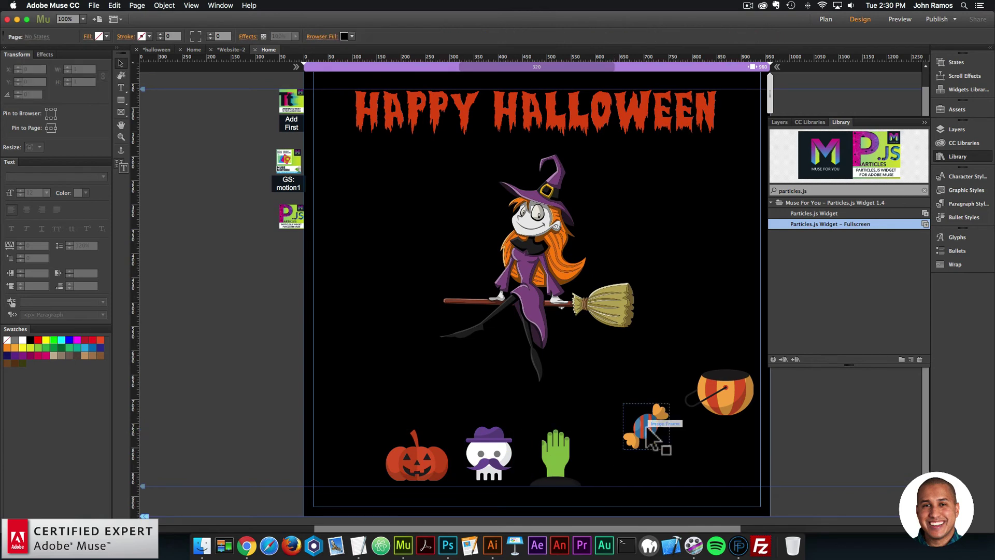
{"action": "left_click_drag", "start_coordinate": [647, 430], "coordinate": [626, 465]}
{"action": "left_click_drag", "start_coordinate": [723, 393], "coordinate": [700, 459]}
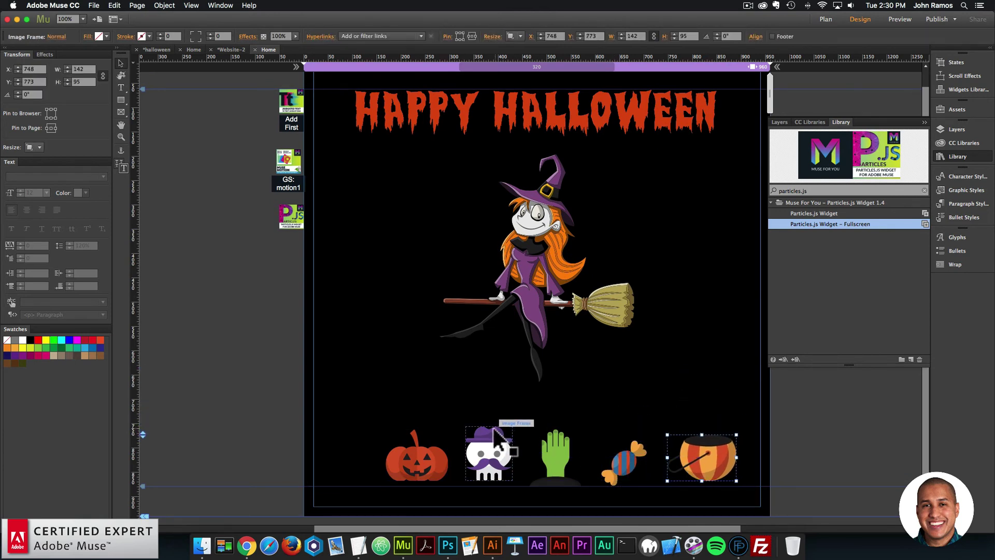
Align the five icons by their bottom edges and pin the row to the browser's bottom centre, just below the witch
{"action": "left_click_drag", "start_coordinate": [363, 469], "coordinate": [744, 474]}
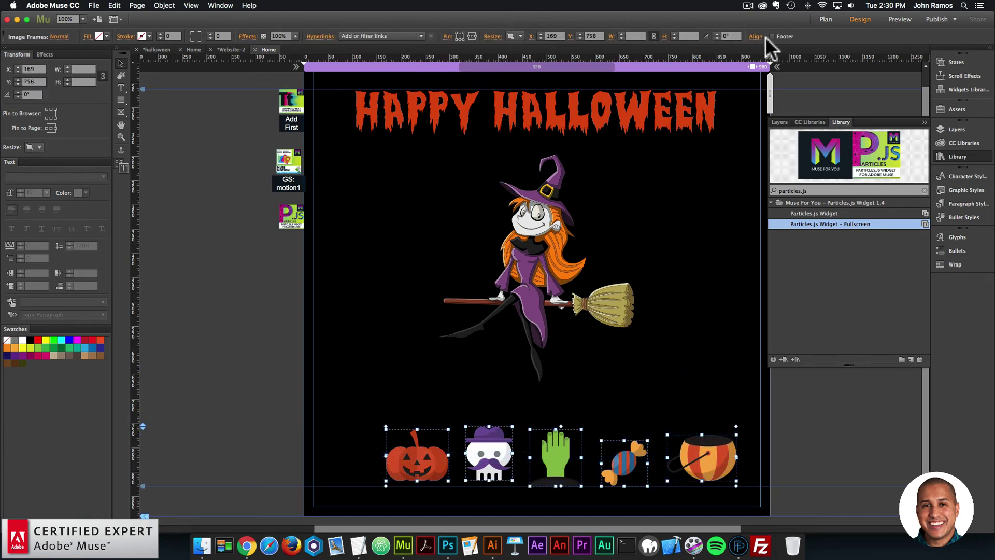
{"action": "left_click", "coordinate": [757, 37]}
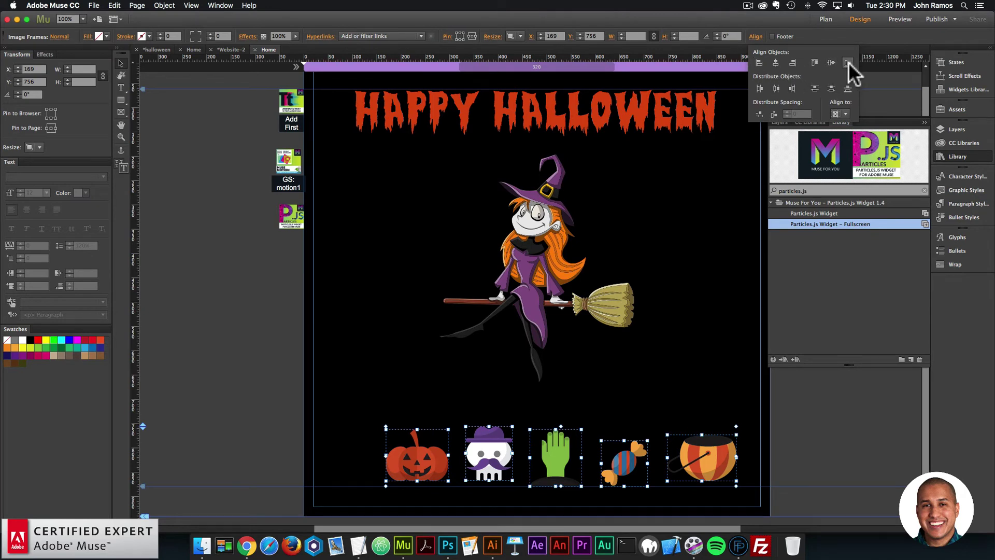
{"action": "left_click", "coordinate": [848, 63]}
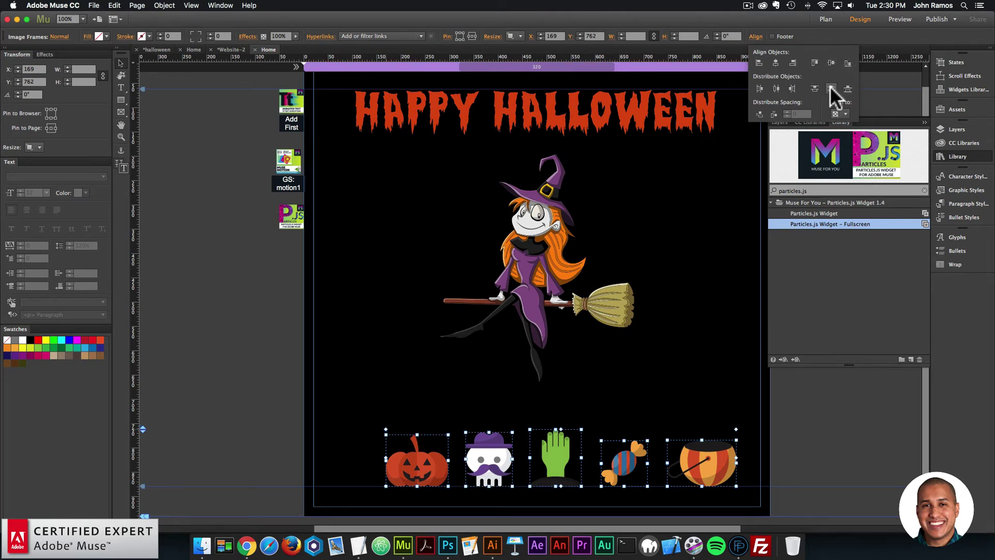
{"action": "left_click_drag", "start_coordinate": [273, 462], "coordinate": [687, 461]}
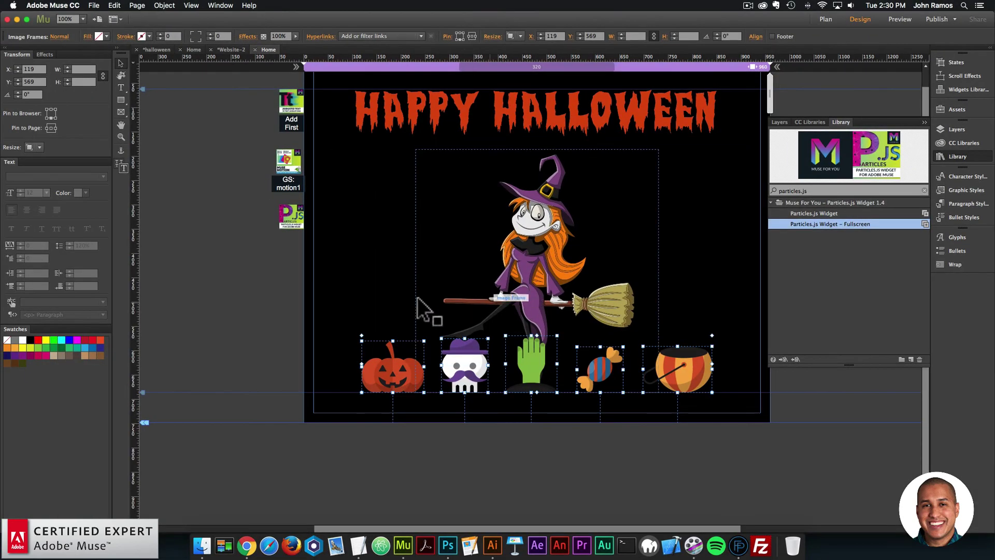
{"action": "left_click", "coordinate": [236, 359]}
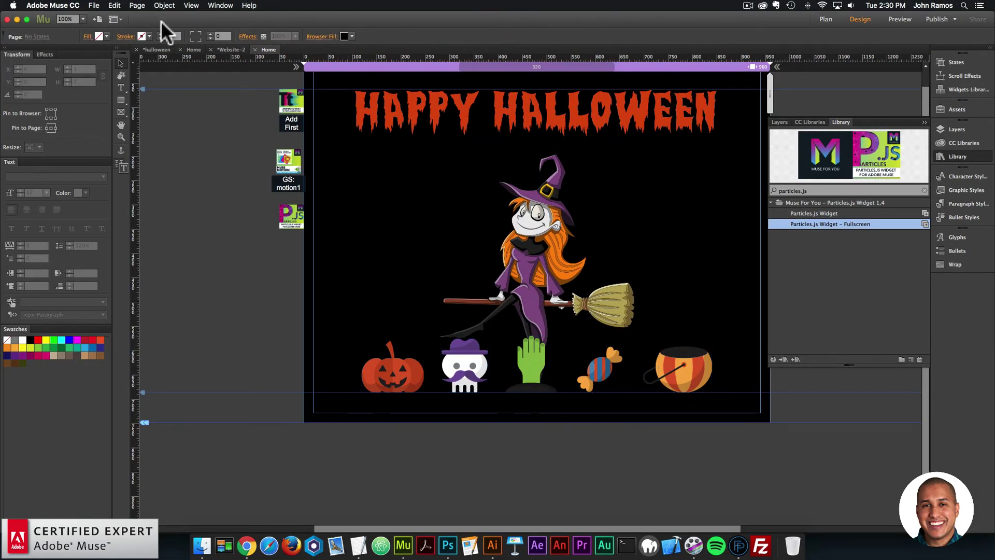
Preview the page in the browser to check the icon row's position and spacing, and return to Muse
{"action": "left_click", "coordinate": [94, 5]}
{"action": "left_click", "coordinate": [108, 159]}
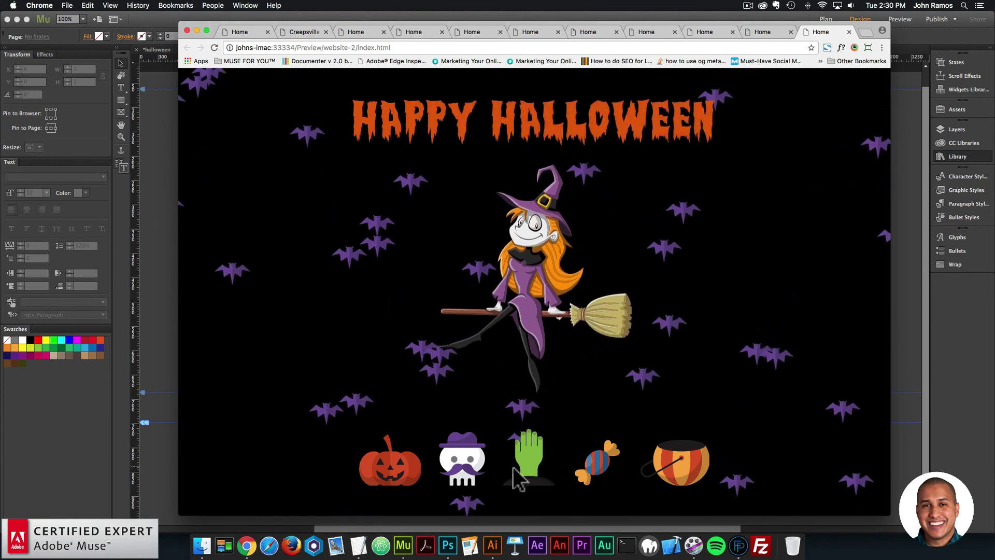
{"action": "left_click", "coordinate": [173, 349]}
Move the pumpkin and candy holder outward to the page's side margins, and shift the head icon toward the pumpkin
{"action": "left_click_drag", "start_coordinate": [399, 399], "coordinate": [351, 399]}
{"action": "left_click_drag", "start_coordinate": [459, 381], "coordinate": [437, 381]}
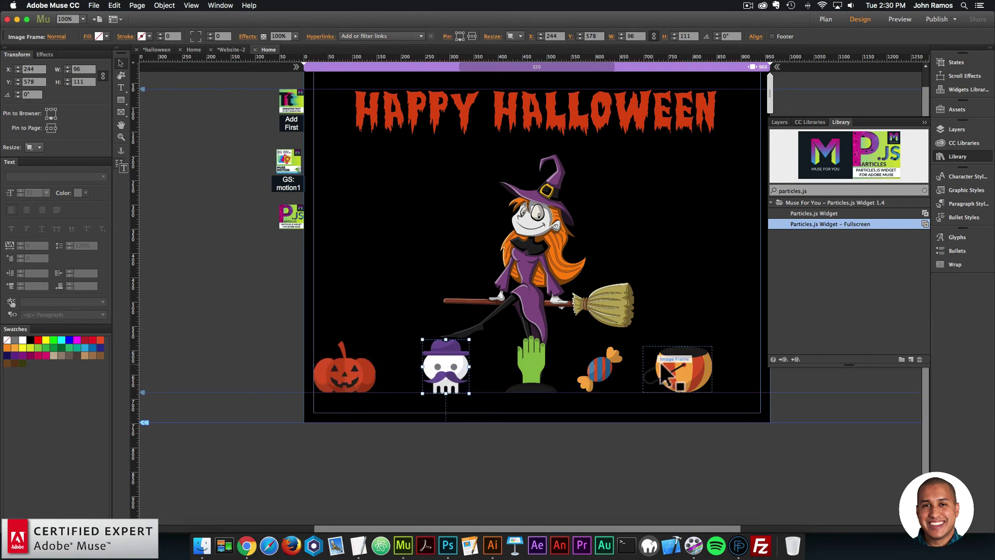
{"action": "left_click_drag", "start_coordinate": [665, 372], "coordinate": [741, 377]}
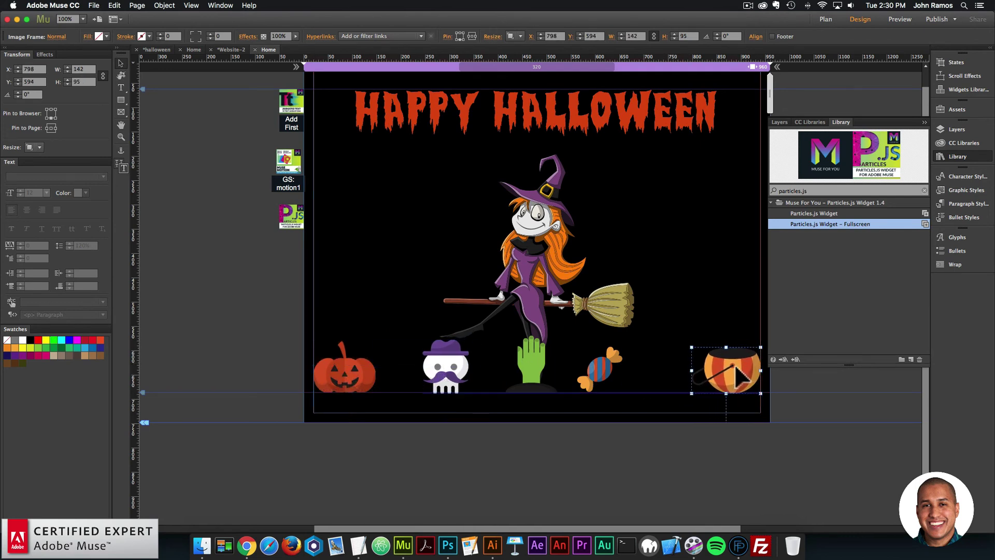
Distribute the five icons' horizontal centers evenly relative to the selection and align their bottom edges
{"action": "left_click", "coordinate": [614, 363], "text": "shift"}
{"action": "left_click", "coordinate": [562, 376], "text": "shift"}
{"action": "left_click", "coordinate": [561, 376], "text": "shift"}
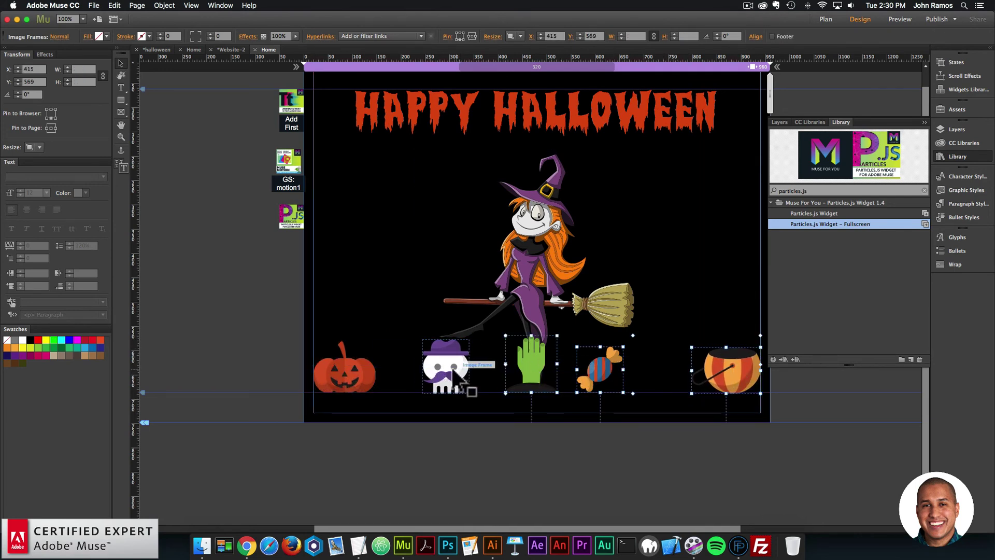
{"action": "left_click", "coordinate": [755, 36]}
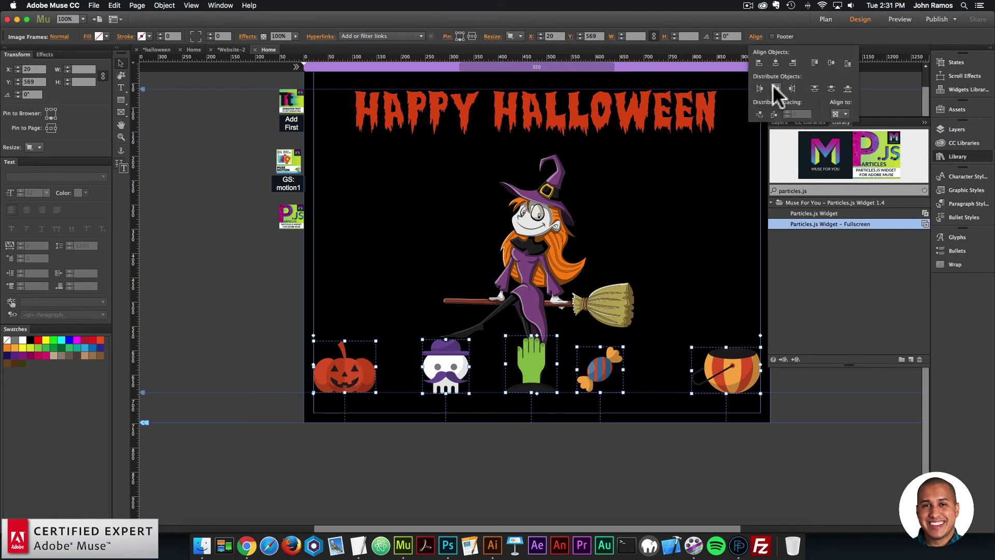
{"action": "left_click", "coordinate": [774, 86]}
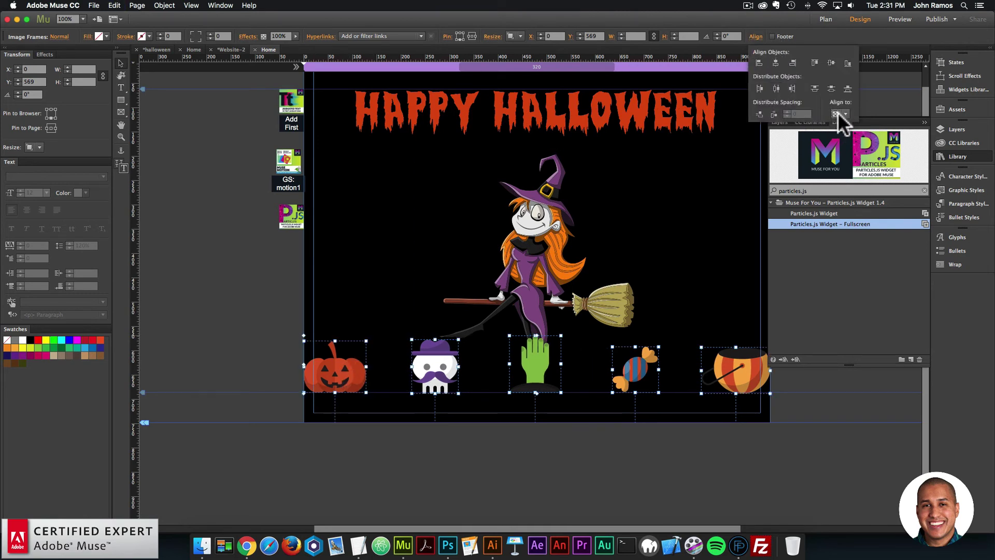
{"action": "key", "text": "super+z"}
{"action": "left_click", "coordinate": [756, 37]}
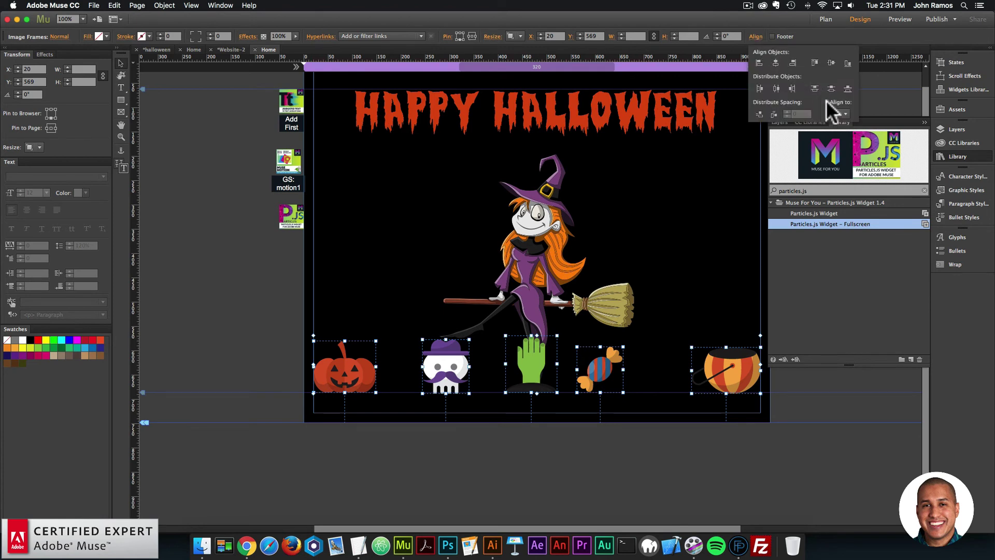
{"action": "left_click", "coordinate": [840, 114]}
{"action": "left_click", "coordinate": [775, 89]}
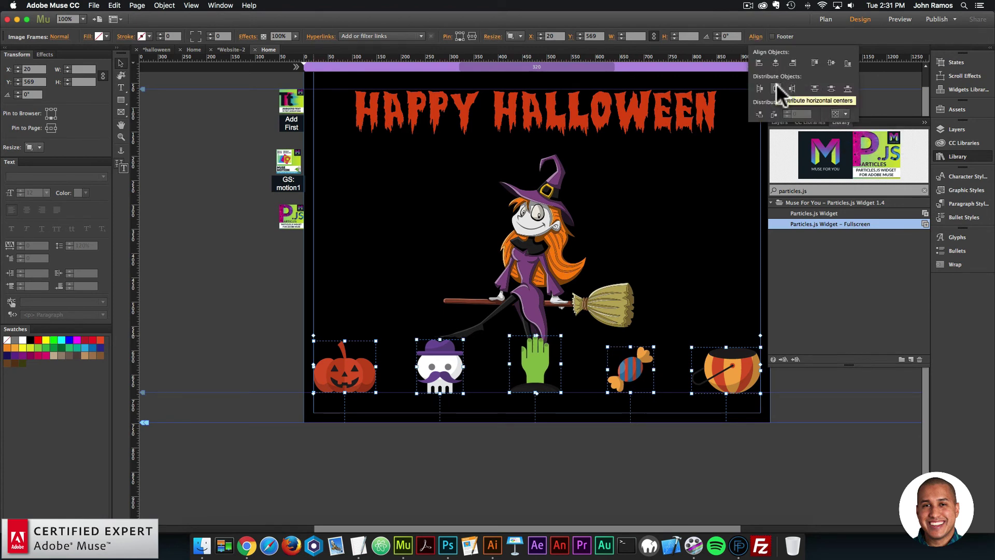
{"action": "left_click", "coordinate": [845, 63]}
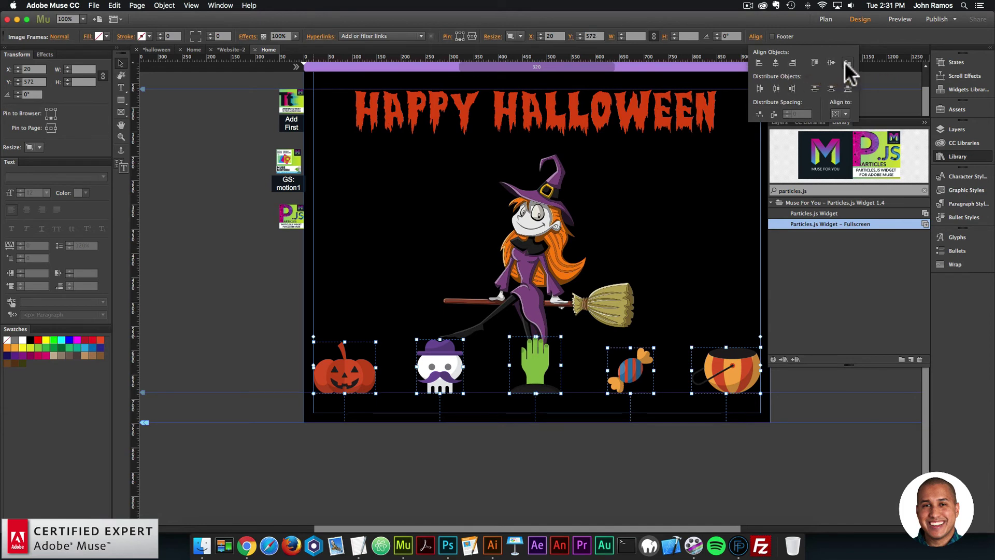
{"action": "left_click", "coordinate": [641, 438]}
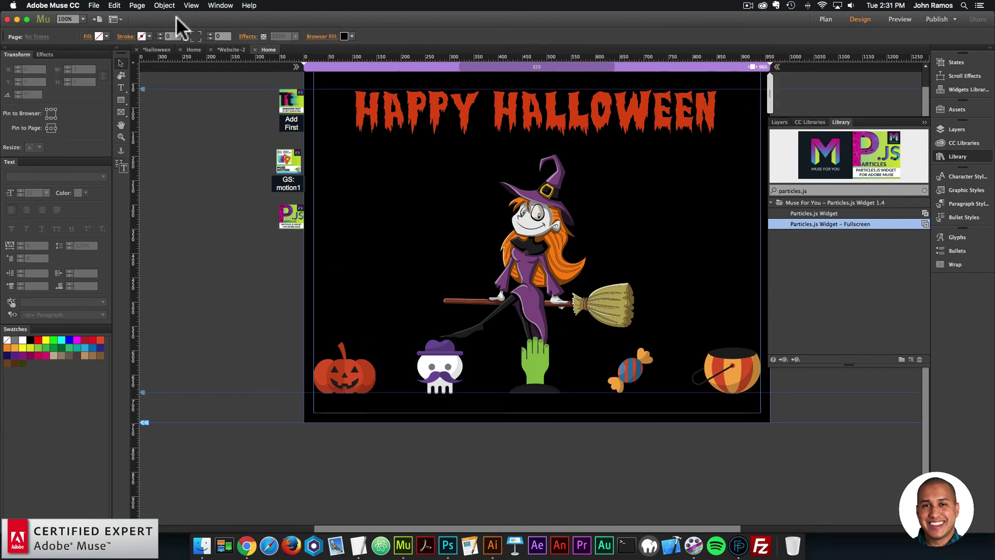
Preview the page in the browser to check the evenly distributed icons, and return to Muse
{"action": "left_click", "coordinate": [98, 5]}
{"action": "left_click", "coordinate": [117, 158]}
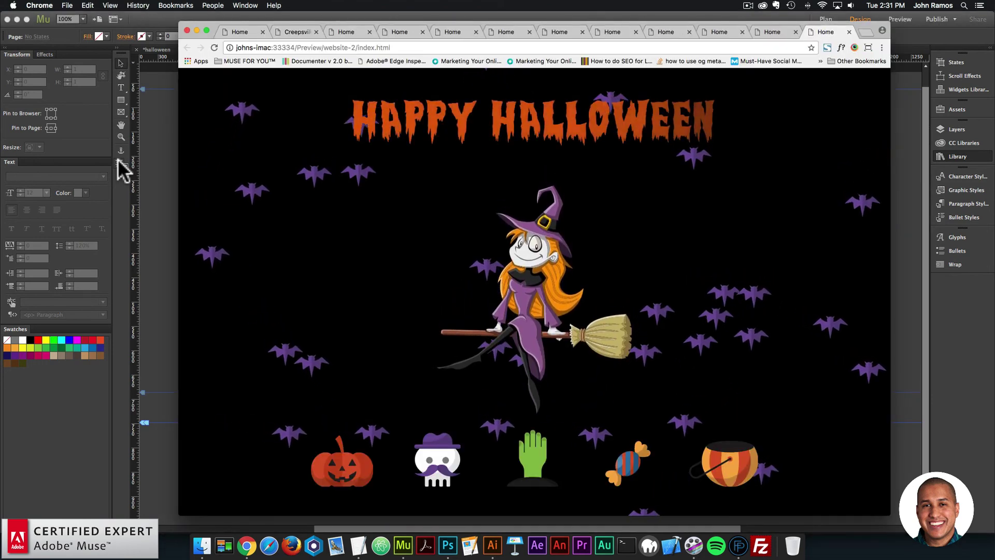
{"action": "left_click", "coordinate": [154, 203]}
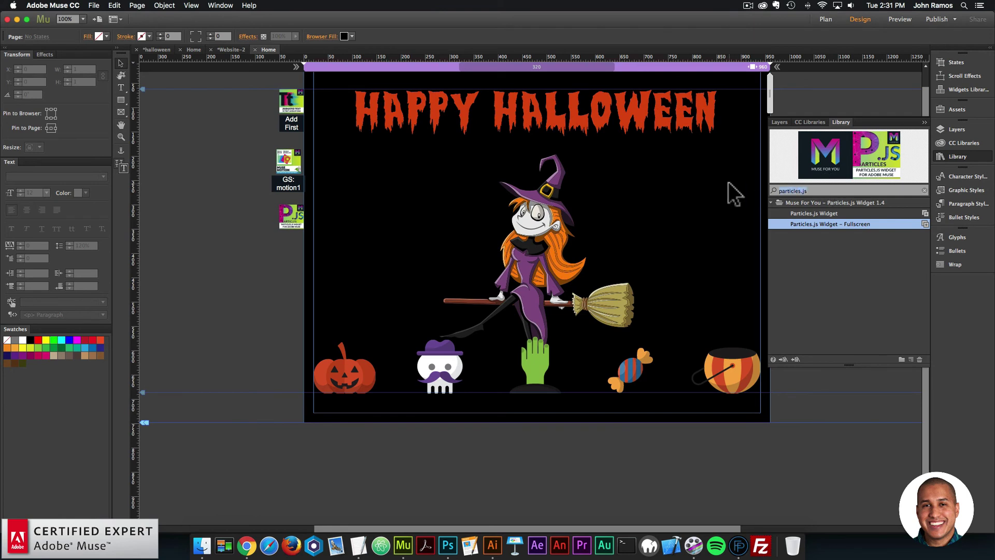
Add the Muse For You Font Smoother Light widget below the particles widget beside the page, and preview the page in the browser
{"action": "type", "text": "font smoother"}
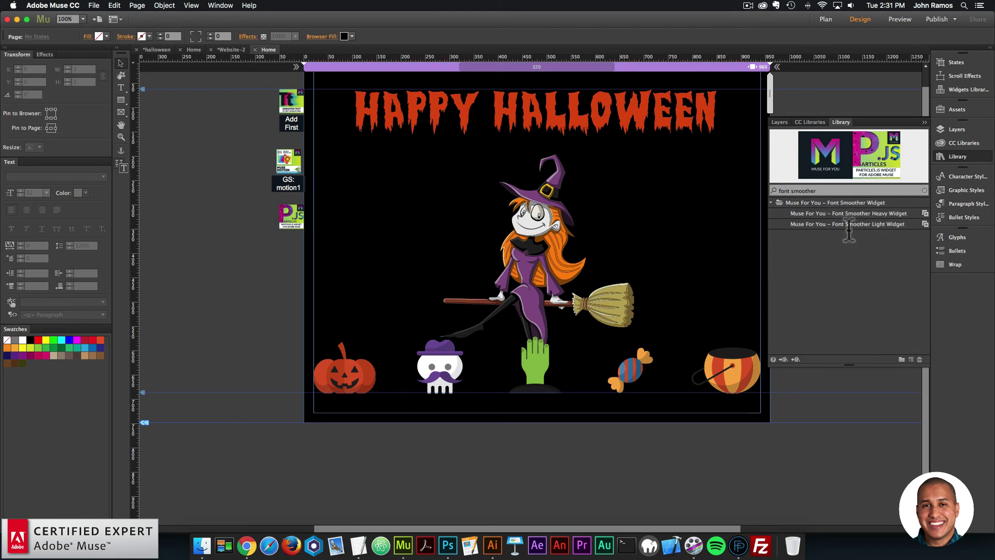
{"action": "left_click_drag", "start_coordinate": [849, 227], "coordinate": [274, 252]}
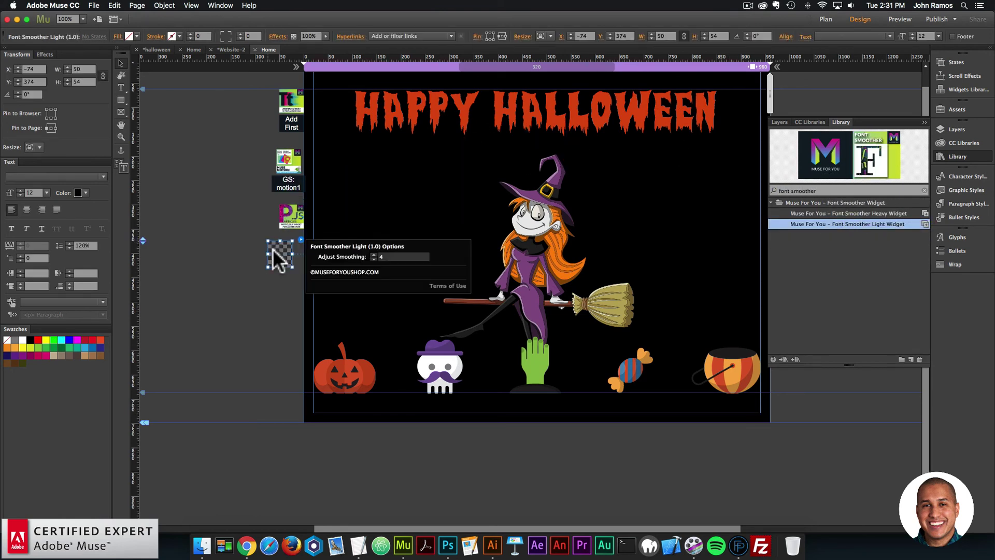
{"action": "left_click", "coordinate": [280, 260]}
{"action": "left_click", "coordinate": [244, 257]}
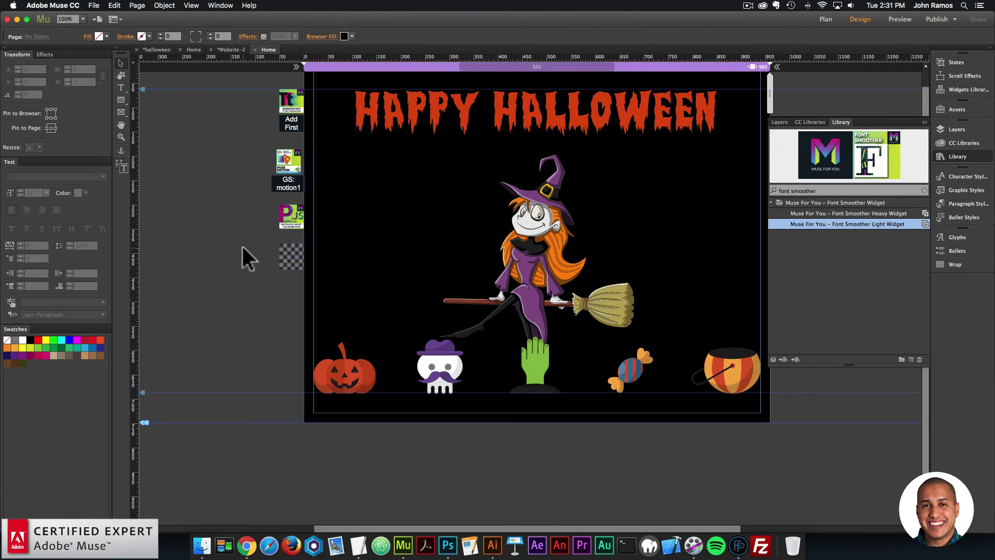
{"action": "left_click", "coordinate": [93, 5]}
{"action": "left_click", "coordinate": [111, 161]}
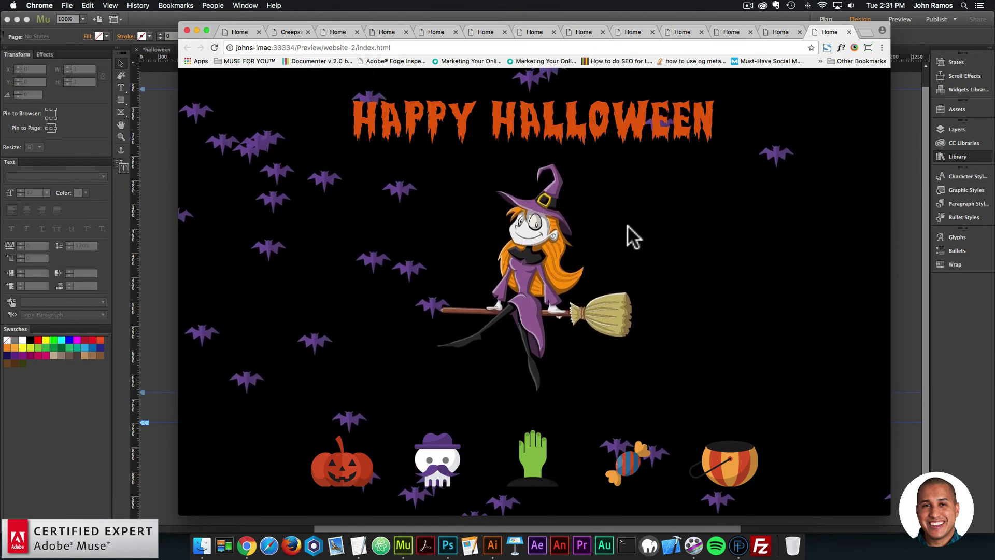
Open adobestock.com in a new browser tab and search Adobe Stock for "halloween vector"
{"action": "left_click", "coordinate": [863, 32]}
{"action": "type", "text": "adobestock.com"}
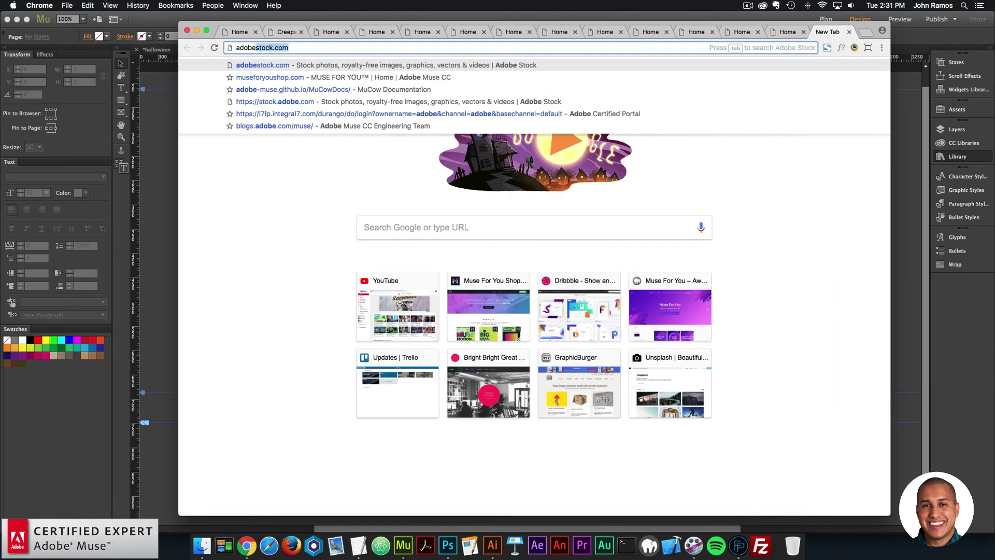
{"action": "key", "text": "Return"}
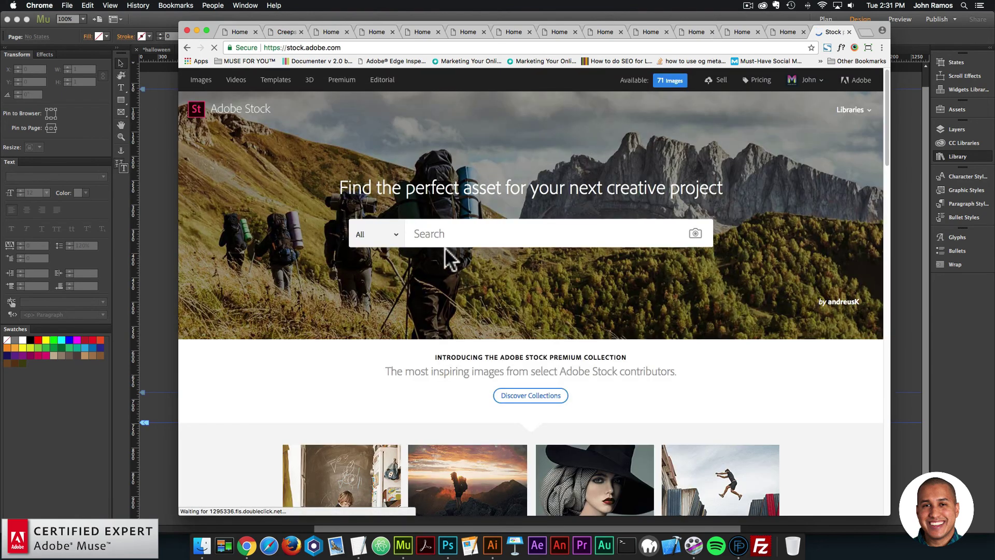
{"action": "left_click", "coordinate": [445, 237]}
{"action": "type", "text": "halllow"}
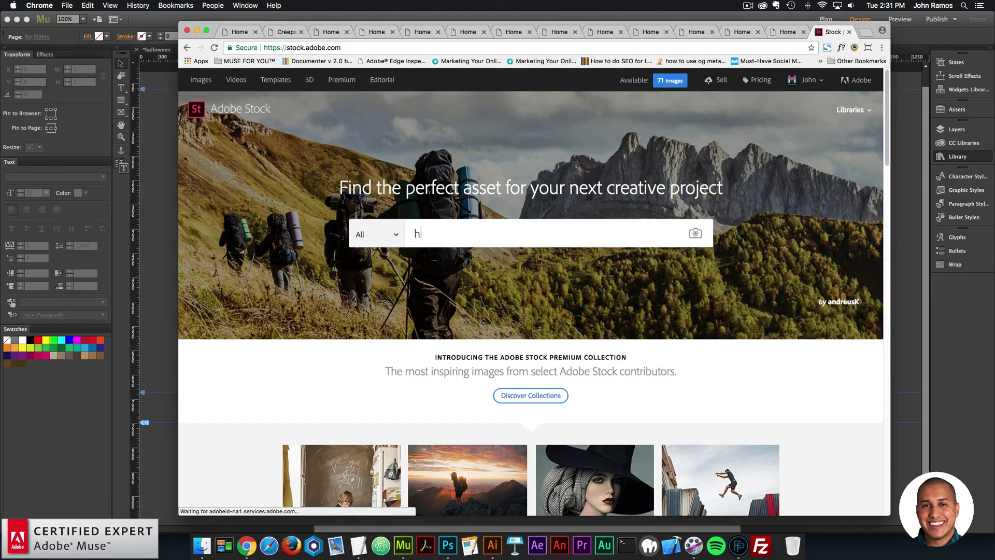
{"action": "key", "text": "BackSpace"}
{"action": "key", "text": "BackSpace"}
{"action": "key", "text": "BackSpace"}
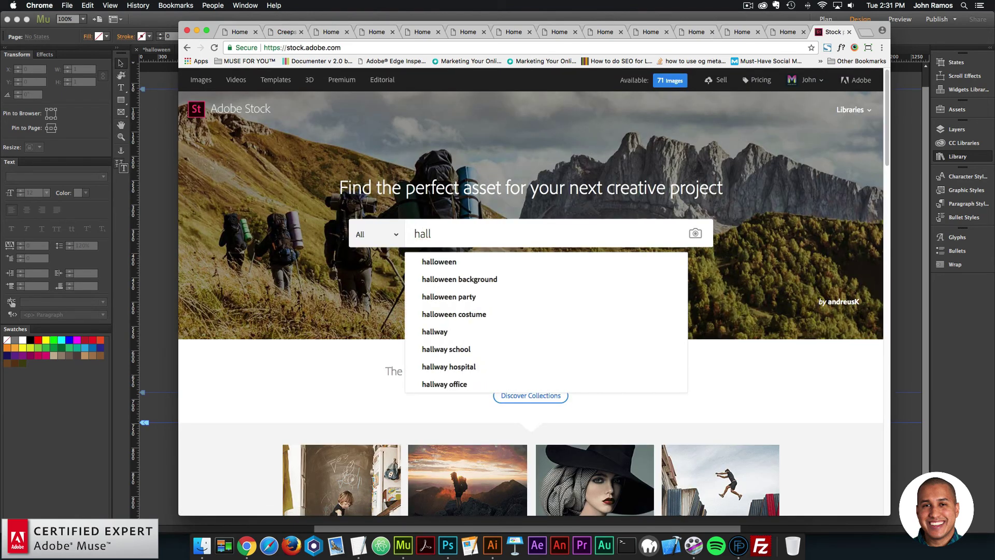
{"action": "type", "text": "oween vector"}
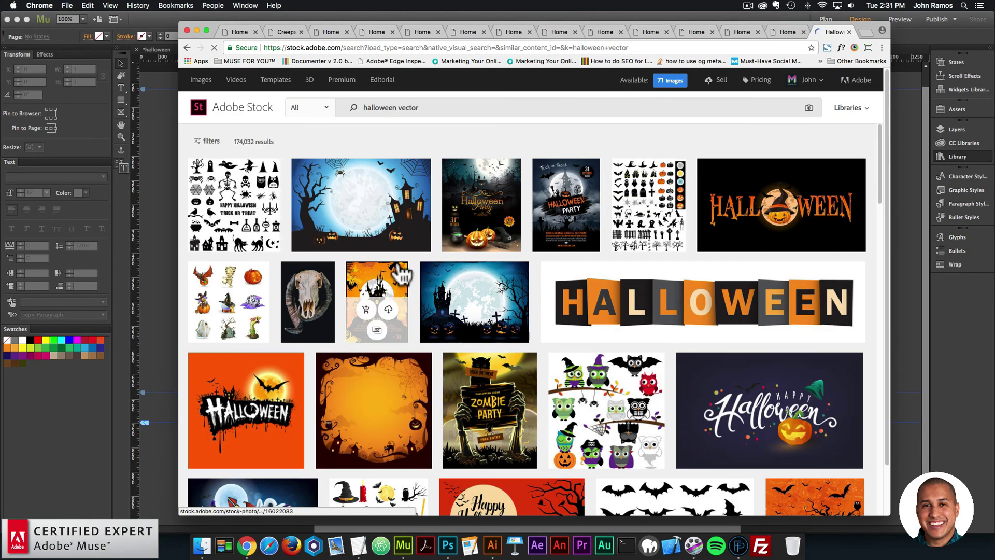
Browse the Adobe Stock results for "halloween vector" and move the browser window aside to uncover the Muse page
{"action": "scroll", "coordinate": [546, 297], "scroll_direction": "down", "scroll_amount": 2}
{"action": "scroll", "coordinate": [542, 310], "scroll_direction": "down", "scroll_amount": 4}
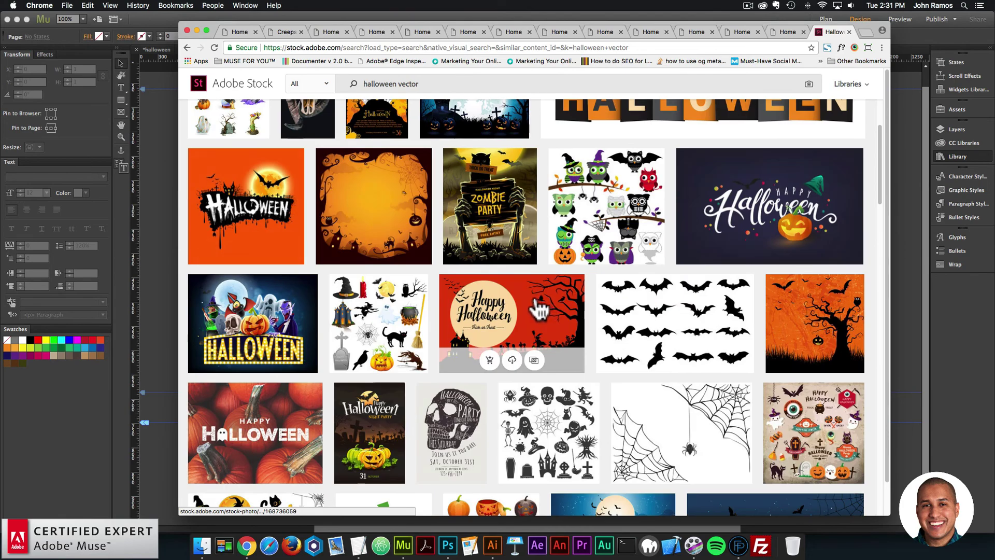
{"action": "scroll", "coordinate": [542, 310], "scroll_direction": "up", "scroll_amount": 5}
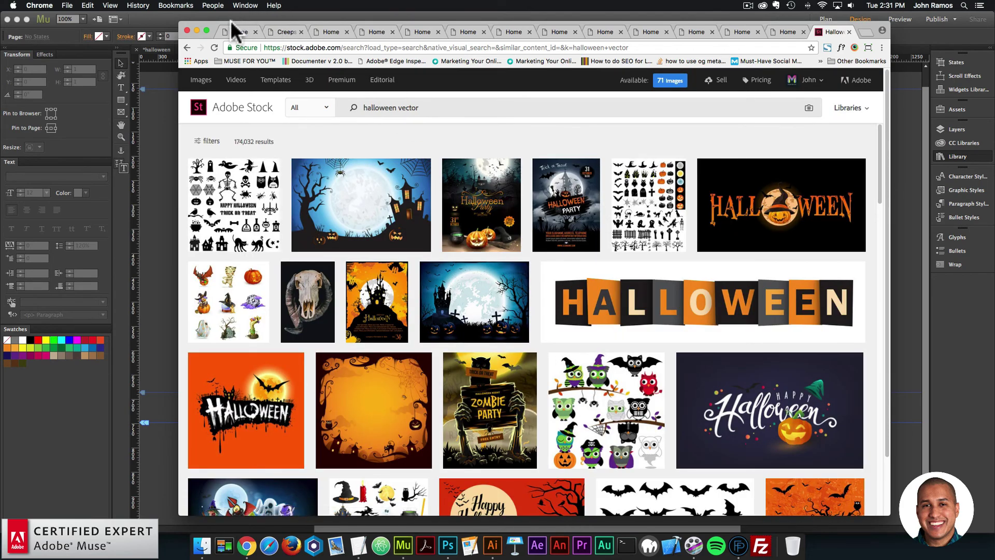
{"action": "left_click_drag", "start_coordinate": [234, 26], "coordinate": [715, 93]}
Point out the pumpkin and skull icons in Muse, view the Creepsville font link in the TextEdit note, and return to Muse
{"action": "left_click", "coordinate": [374, 399]}
{"action": "left_click", "coordinate": [363, 386]}
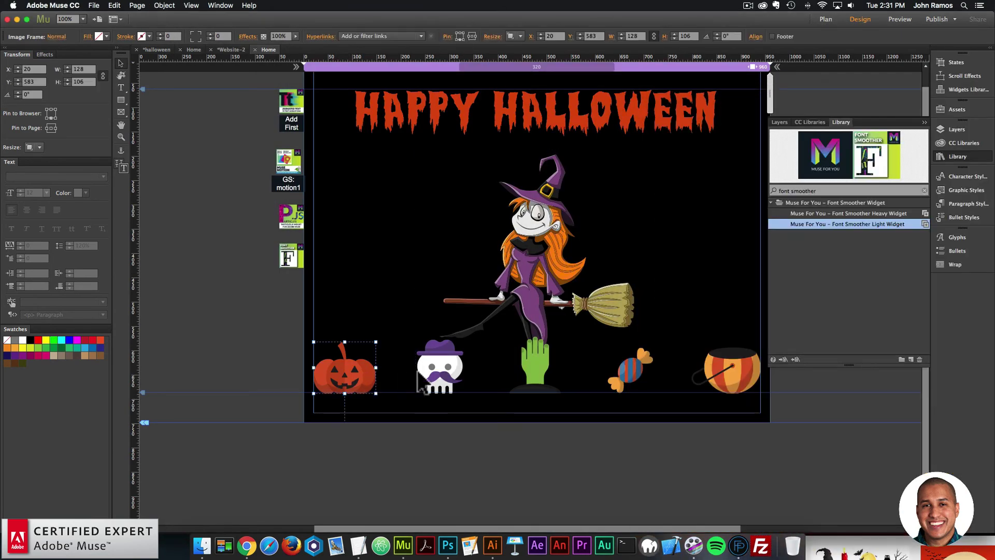
{"action": "left_click", "coordinate": [439, 369]}
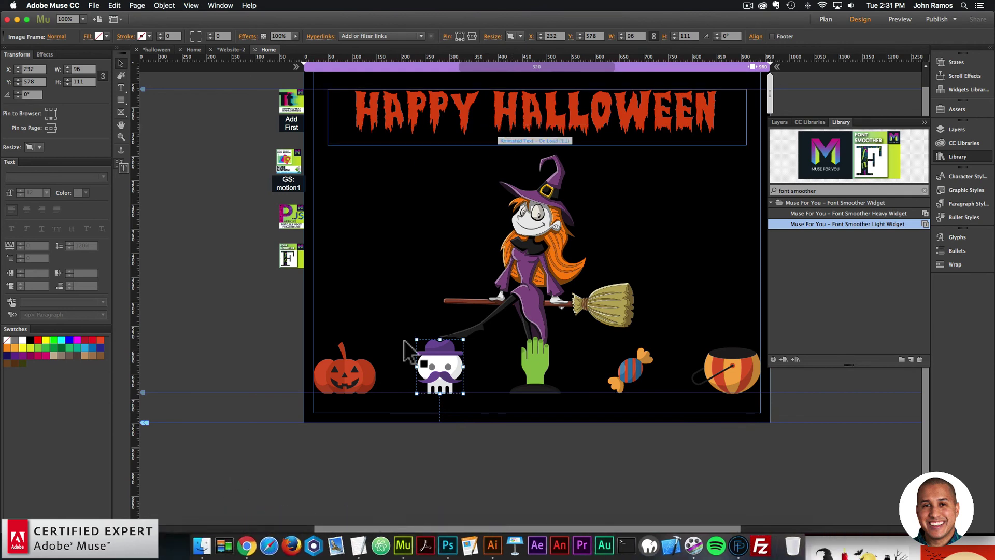
{"action": "left_click", "coordinate": [363, 534]}
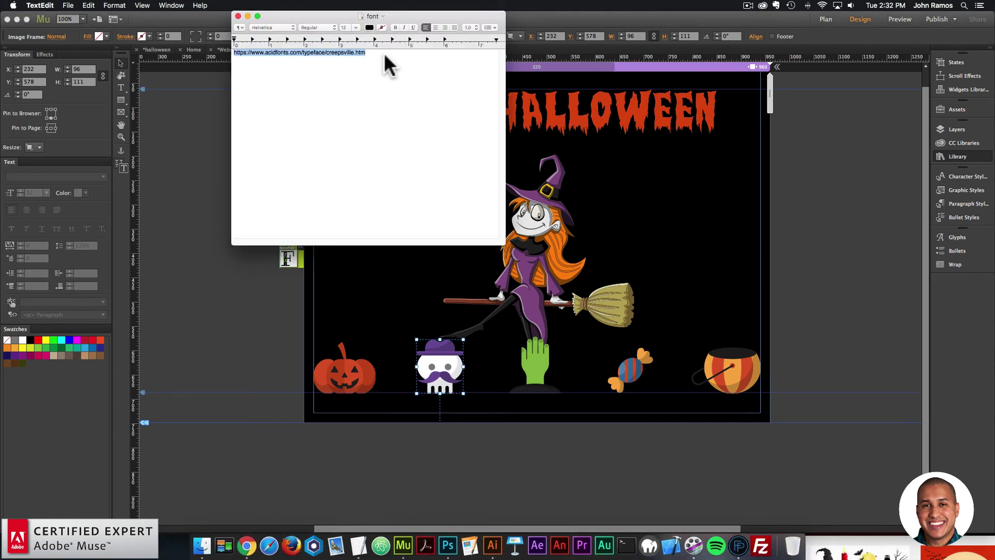
{"action": "left_click", "coordinate": [319, 318]}
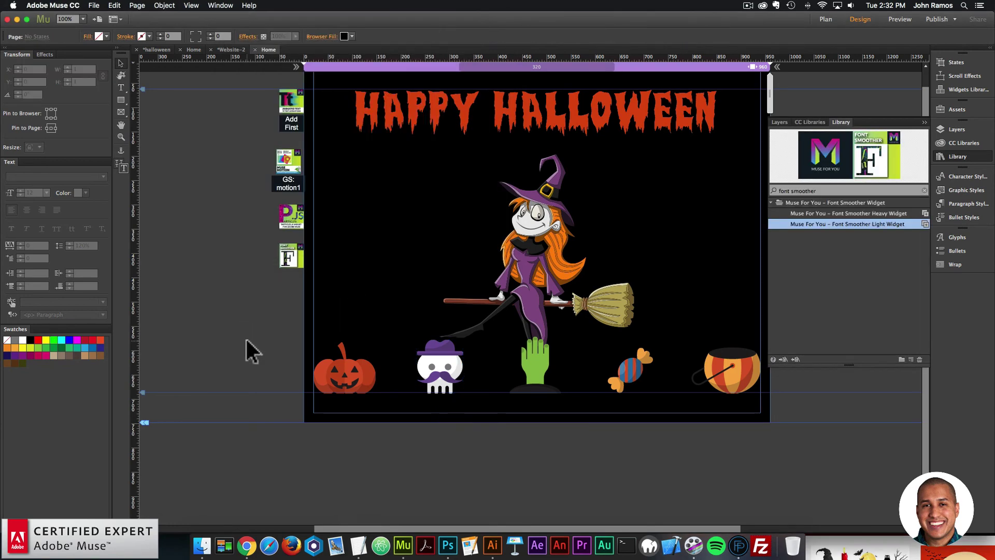
Switch to Chrome, open fontsquirrel.com in a new tab, and go to the Webfont Generator
{"action": "left_click", "coordinate": [259, 526]}
{"action": "double_click", "coordinate": [808, 85]}
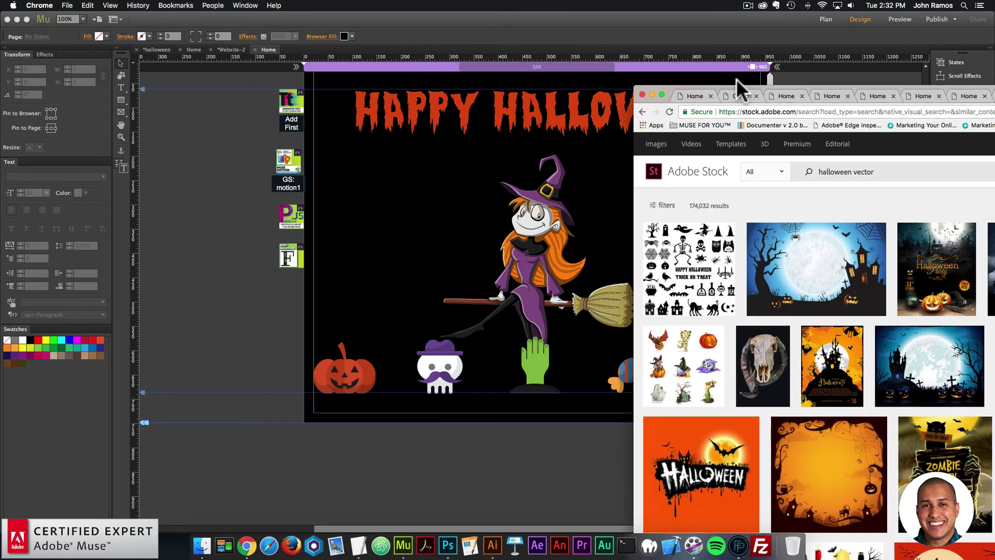
{"action": "left_click", "coordinate": [872, 25]}
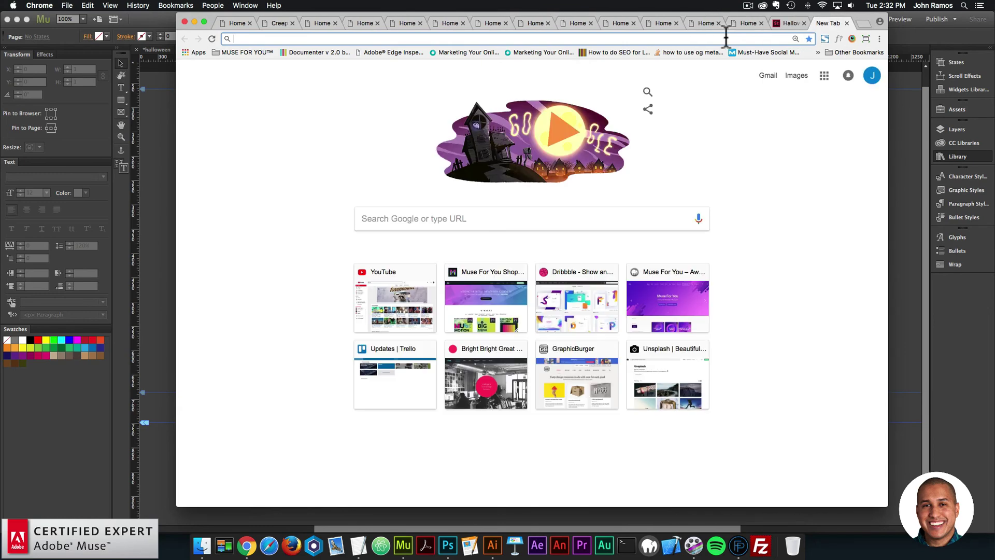
{"action": "type", "text": "fontsquirrel.com"}
{"action": "key", "text": "Return"}
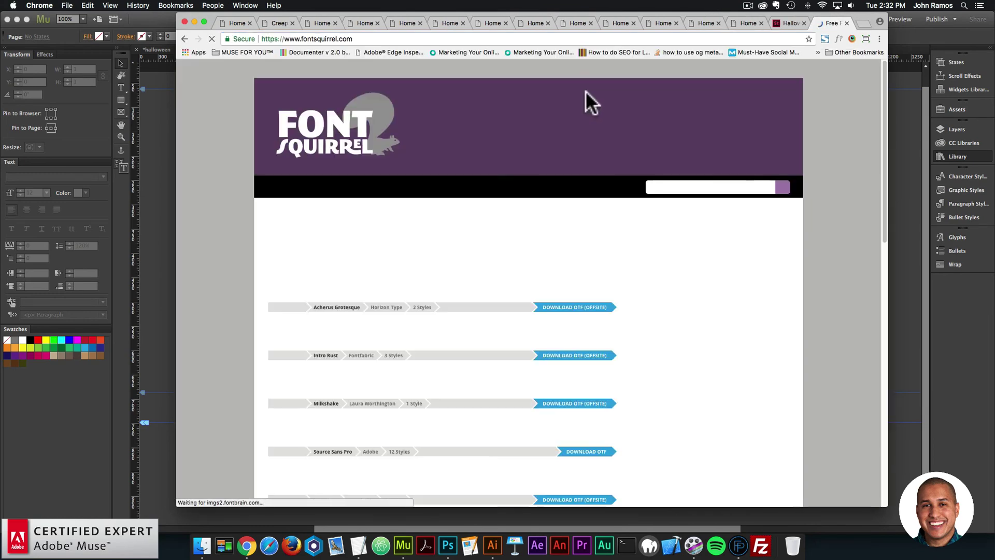
{"action": "left_click", "coordinate": [459, 193]}
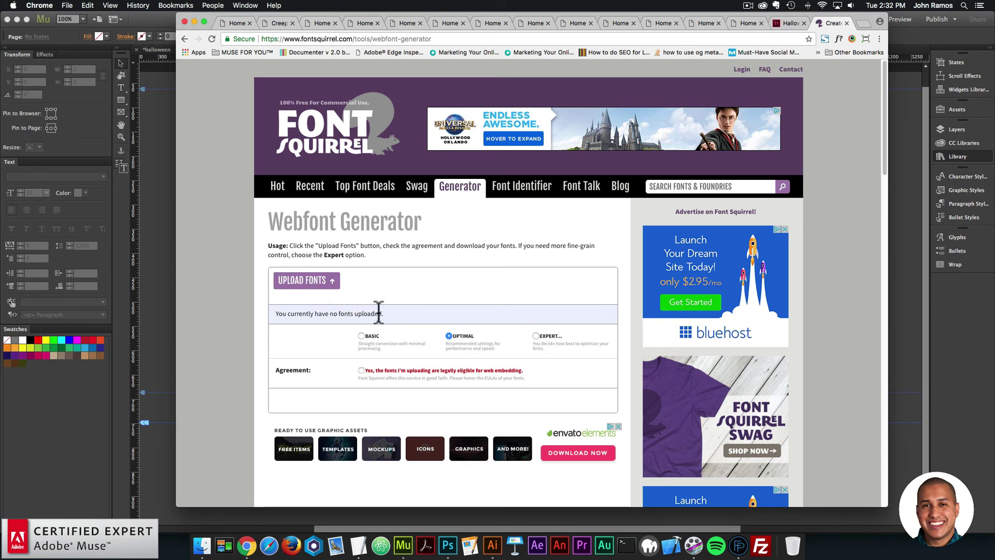
Set the Webfont Generator to Expert with the EOT Lite and SVG formats enabled, review its options, and close the Font Squirrel page
{"action": "left_click", "coordinate": [536, 335]}
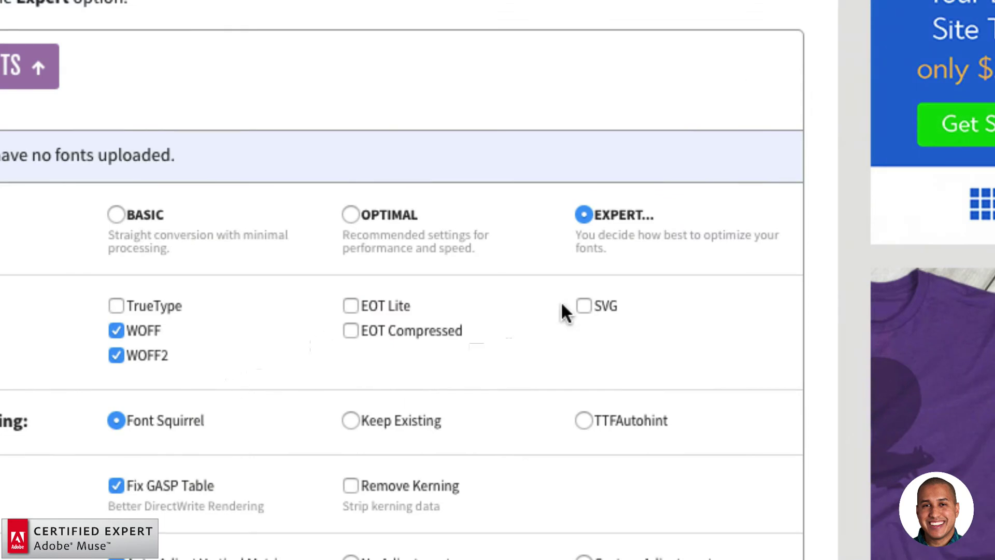
{"action": "left_click", "coordinate": [584, 307]}
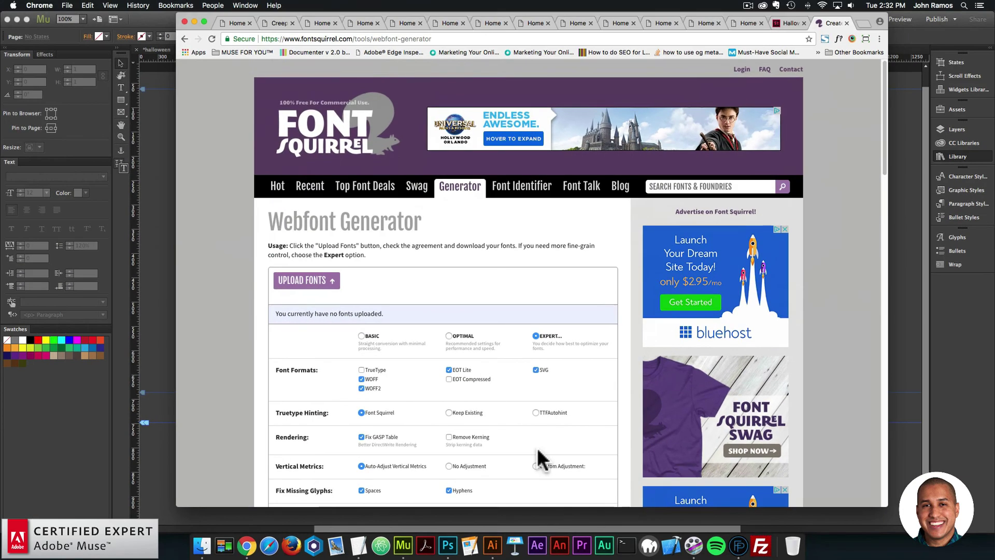
{"action": "scroll", "coordinate": [539, 446], "scroll_direction": "down", "scroll_amount": 10}
{"action": "scroll", "coordinate": [540, 433], "scroll_direction": "up", "scroll_amount": 15}
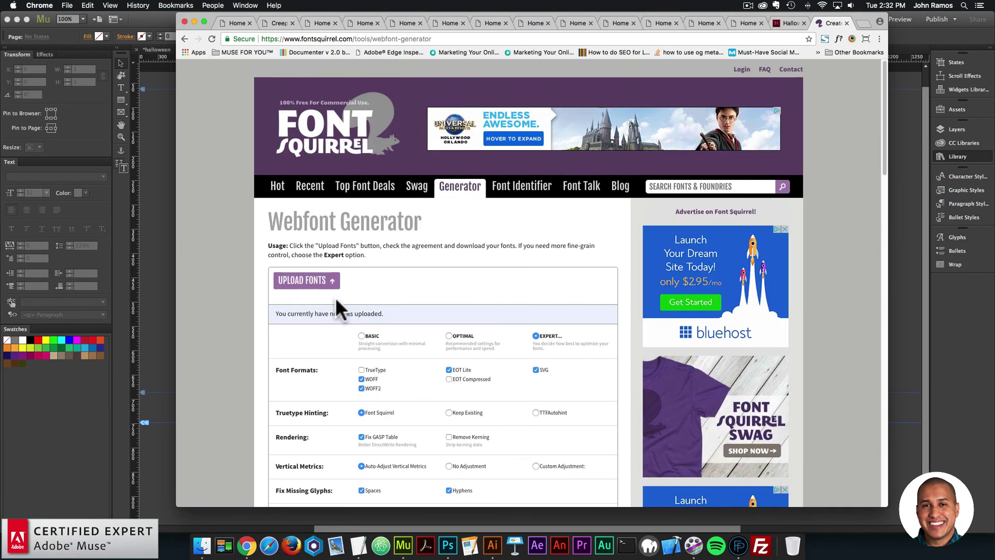
{"action": "left_click", "coordinate": [847, 22]}
Return to Muse and preview the Happy Halloween page in the browser
{"action": "left_click_drag", "start_coordinate": [704, 13], "coordinate": [763, 21]}
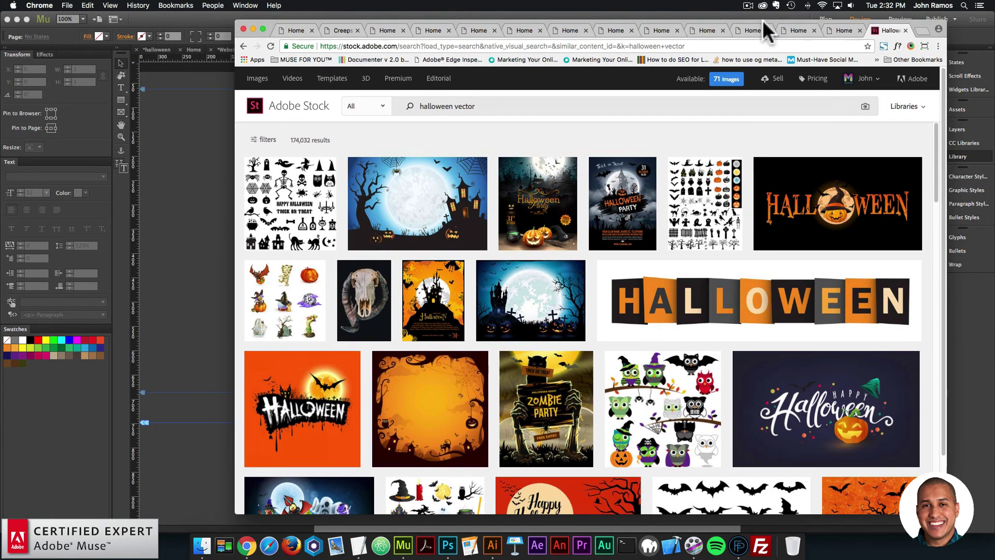
{"action": "left_click_drag", "start_coordinate": [285, 19], "coordinate": [259, 8]}
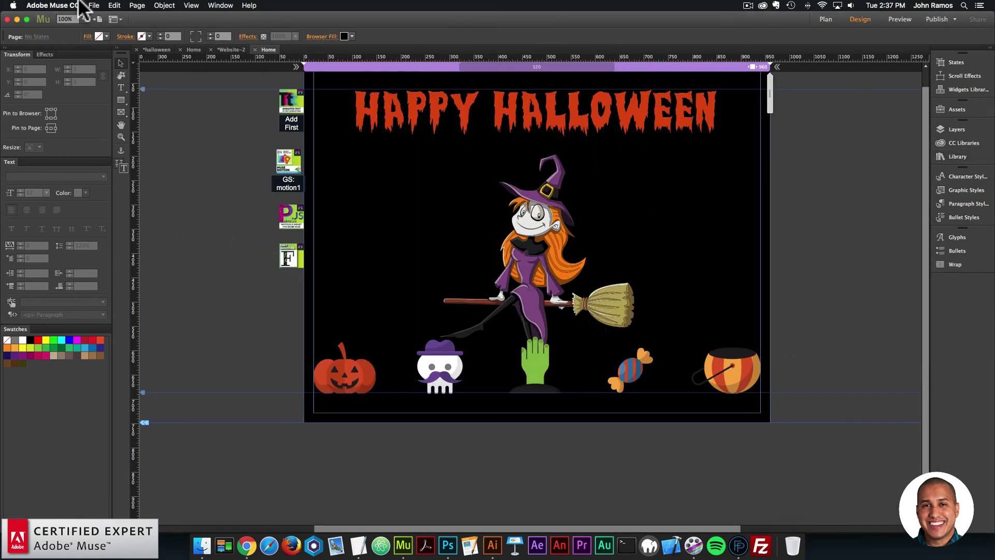
{"action": "left_click", "coordinate": [94, 5]}
{"action": "left_click", "coordinate": [125, 162]}
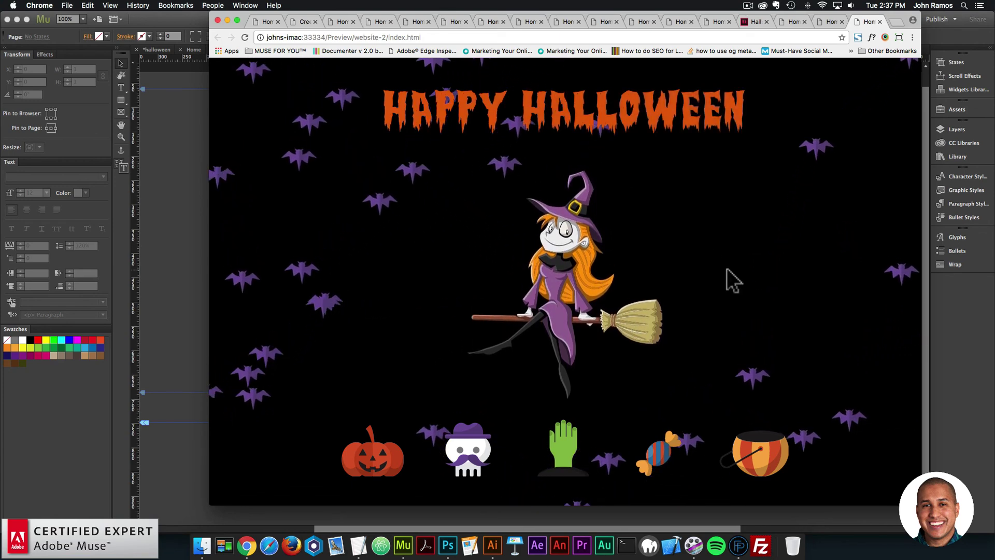
Open museforyoushop.com in a new browser tab and follow its subscription offer to the Muse For You widget shop
{"action": "key", "text": "super+t"}
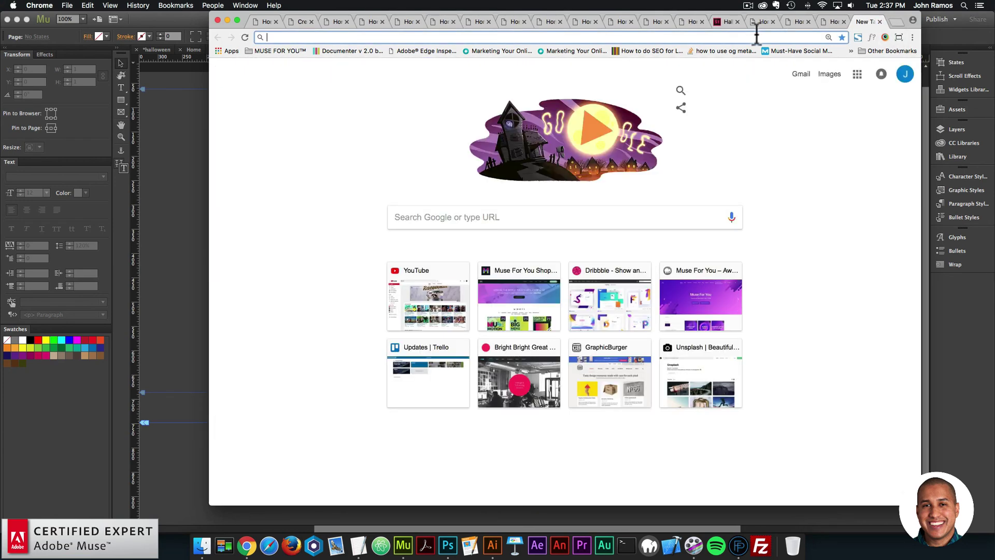
{"action": "type", "text": "museforyoushop"}
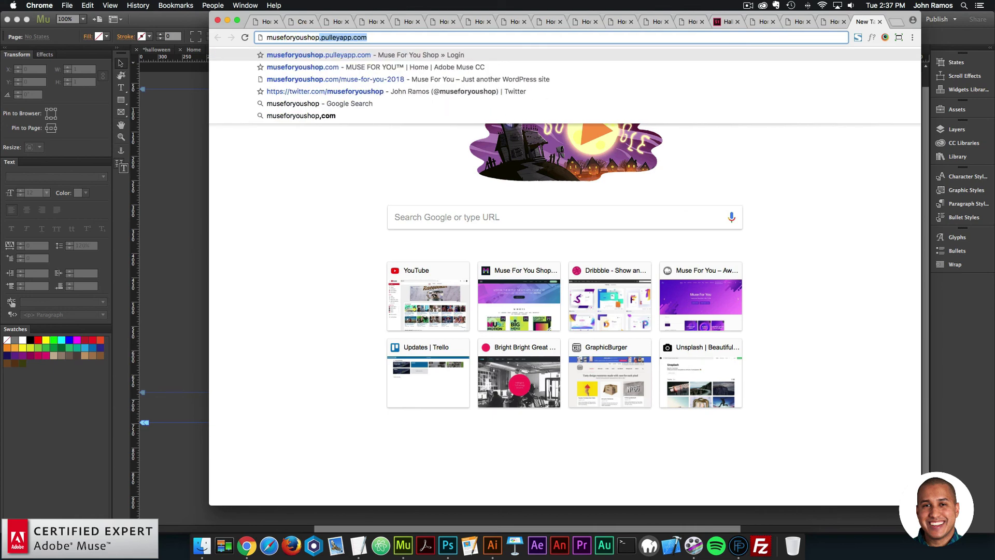
{"action": "type", "text": ".com"}
{"action": "key", "text": "Return"}
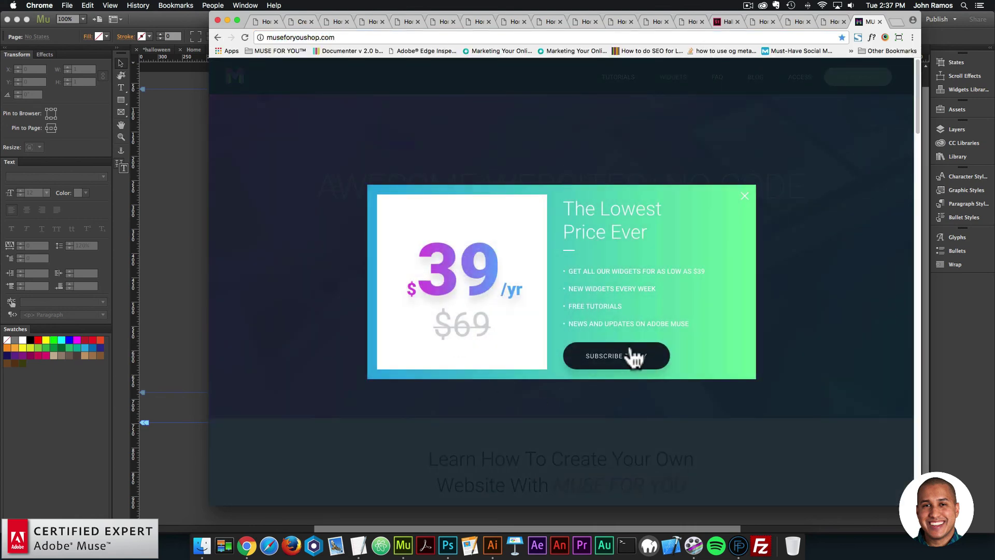
{"action": "left_click", "coordinate": [633, 357]}
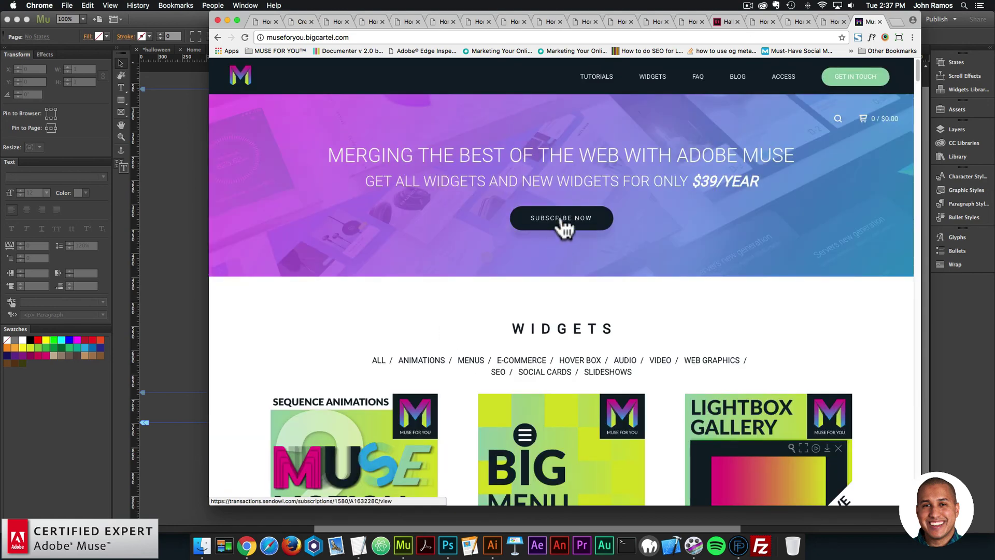
Browse the widget shop's catalogue for the Animated Text and Particles.js widgets, and open the Particles.js Widget product page
{"action": "scroll", "coordinate": [564, 228], "scroll_direction": "down", "scroll_amount": 20}
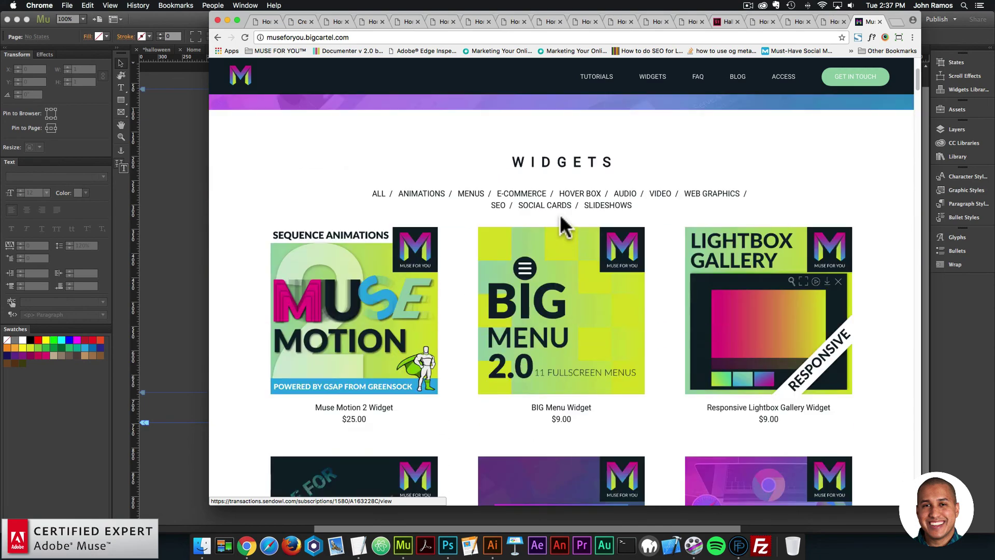
{"action": "scroll", "coordinate": [570, 235], "scroll_direction": "down", "scroll_amount": 15}
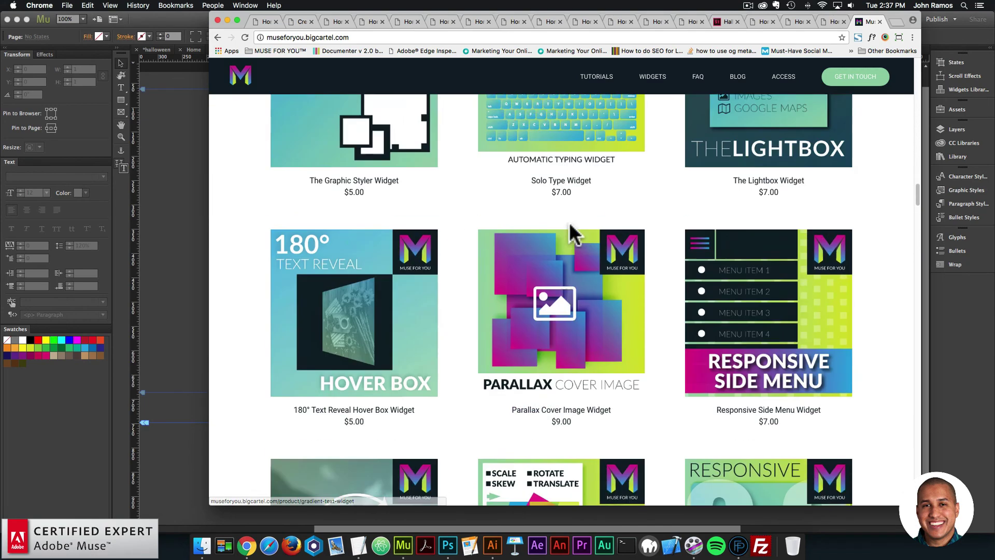
{"action": "scroll", "coordinate": [557, 284], "scroll_direction": "up", "scroll_amount": 15}
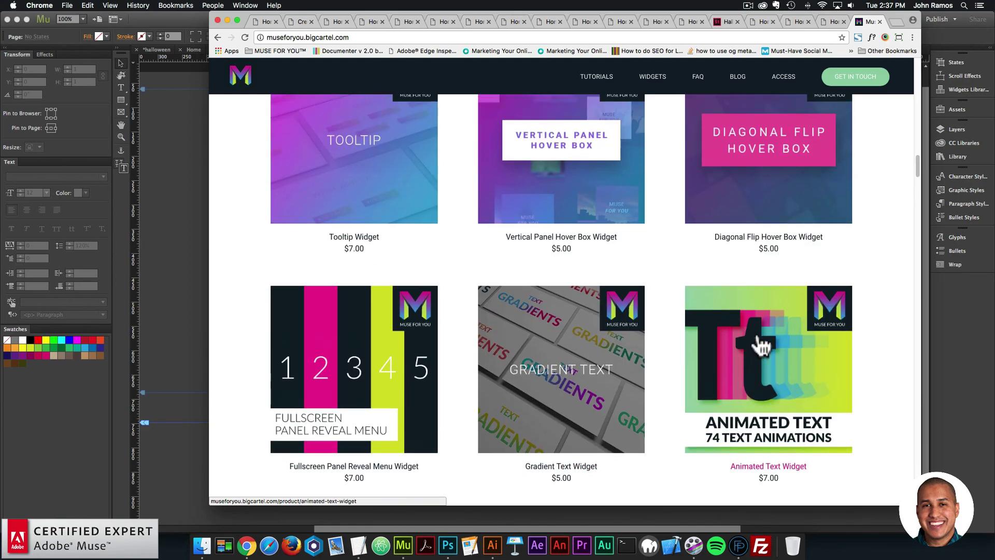
{"action": "scroll", "coordinate": [731, 300], "scroll_direction": "down", "scroll_amount": 10}
{"action": "scroll", "coordinate": [746, 324], "scroll_direction": "down", "scroll_amount": 15}
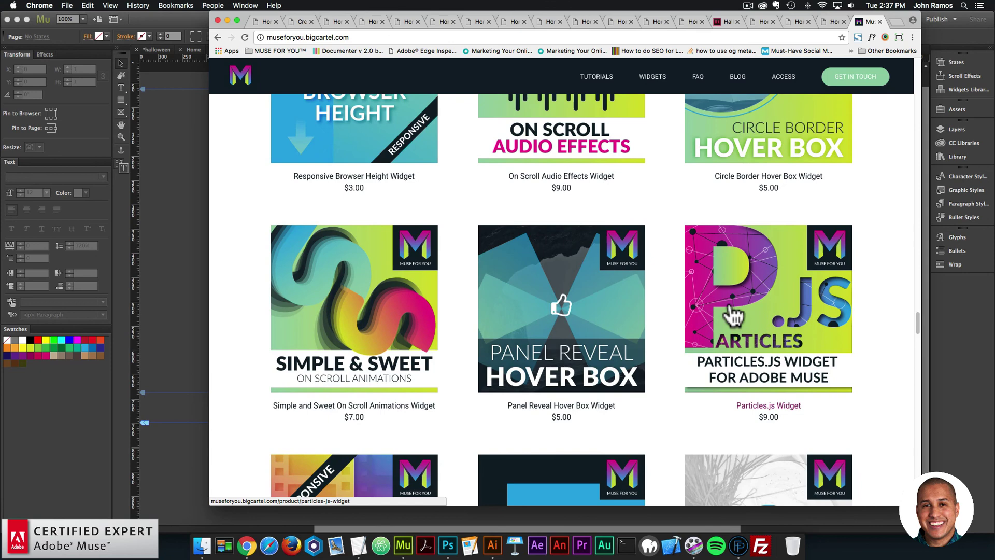
{"action": "left_click", "coordinate": [782, 299]}
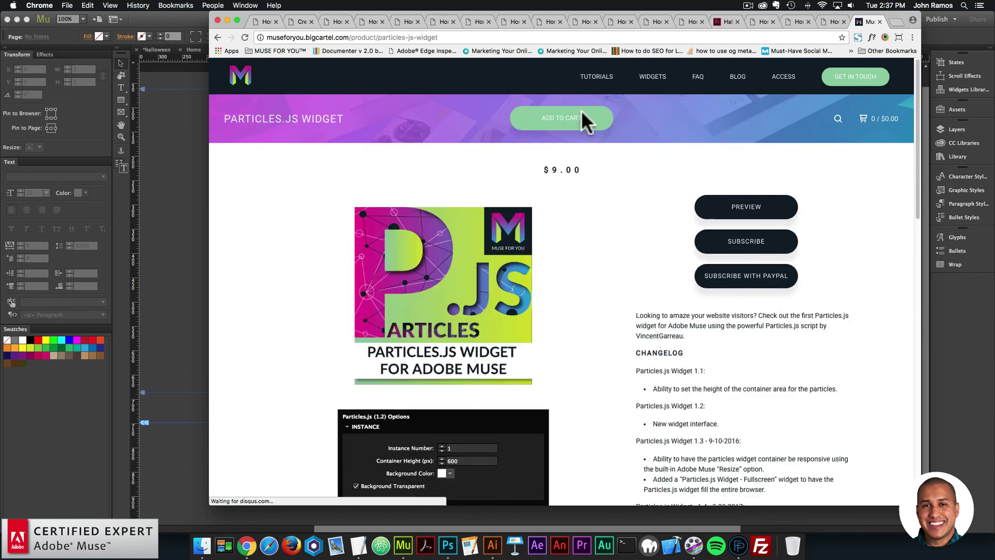